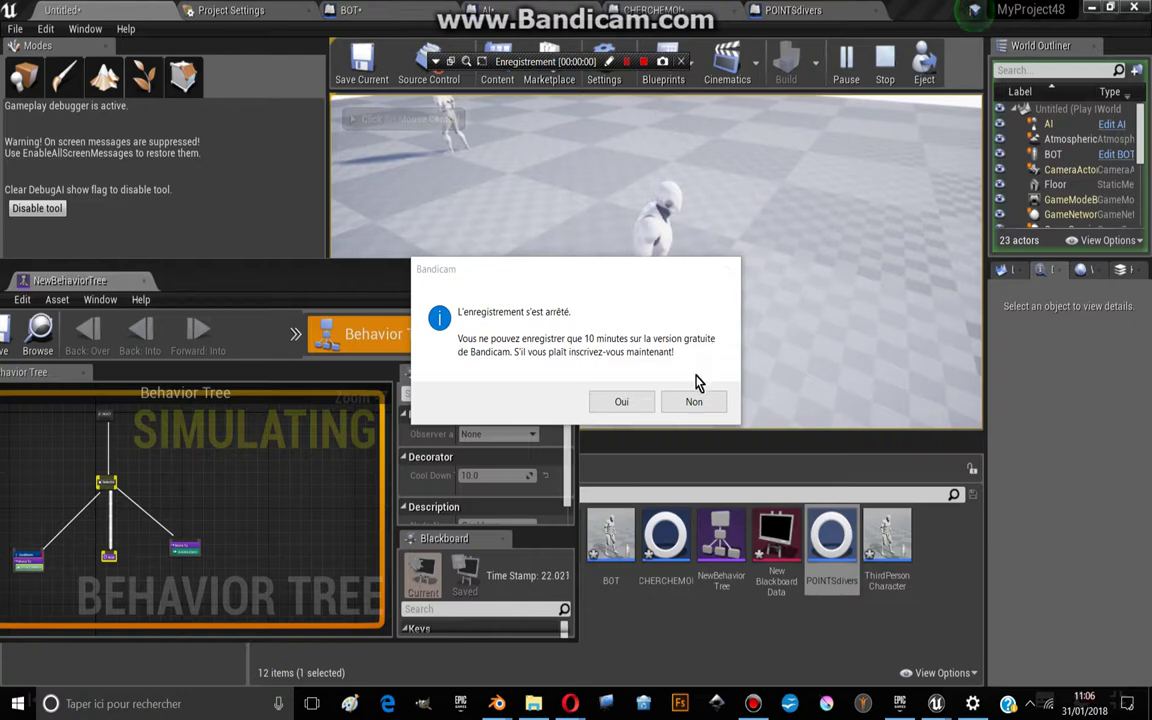
Step: Let the play session run while the AI character moves around the level
left_click(684, 404)
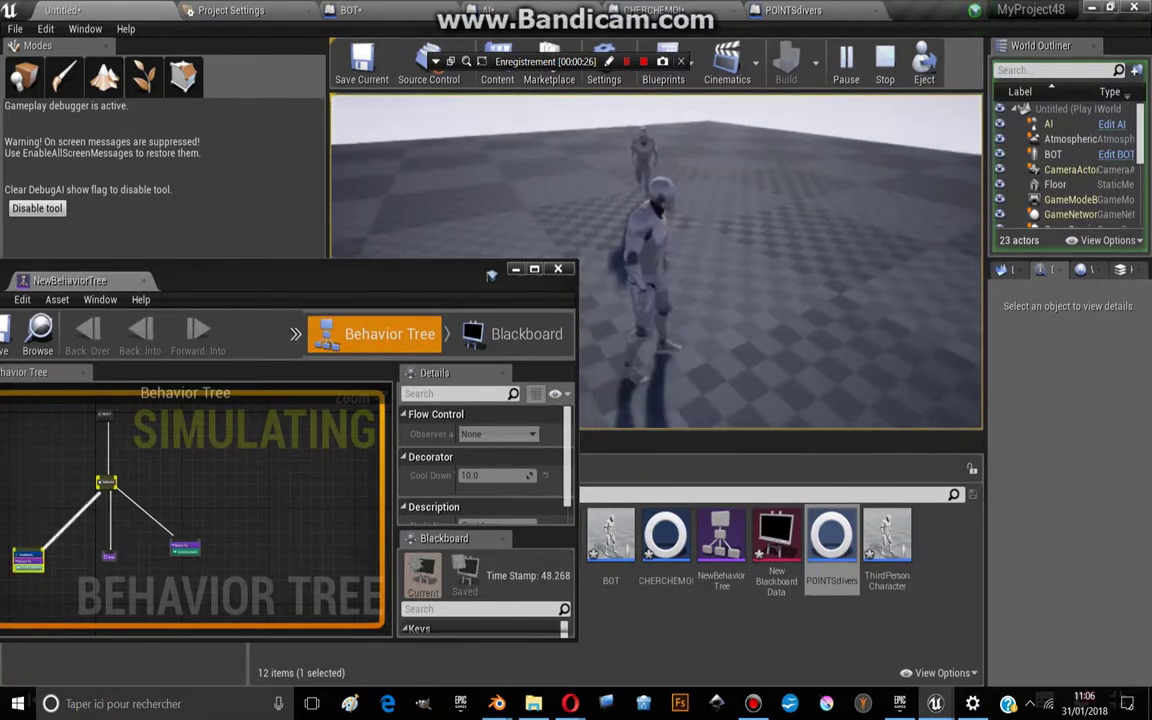
Step: Stop play and maximize the behavior tree editor, bringing the CHERCHEMOI Move To node into view
key("Escape")
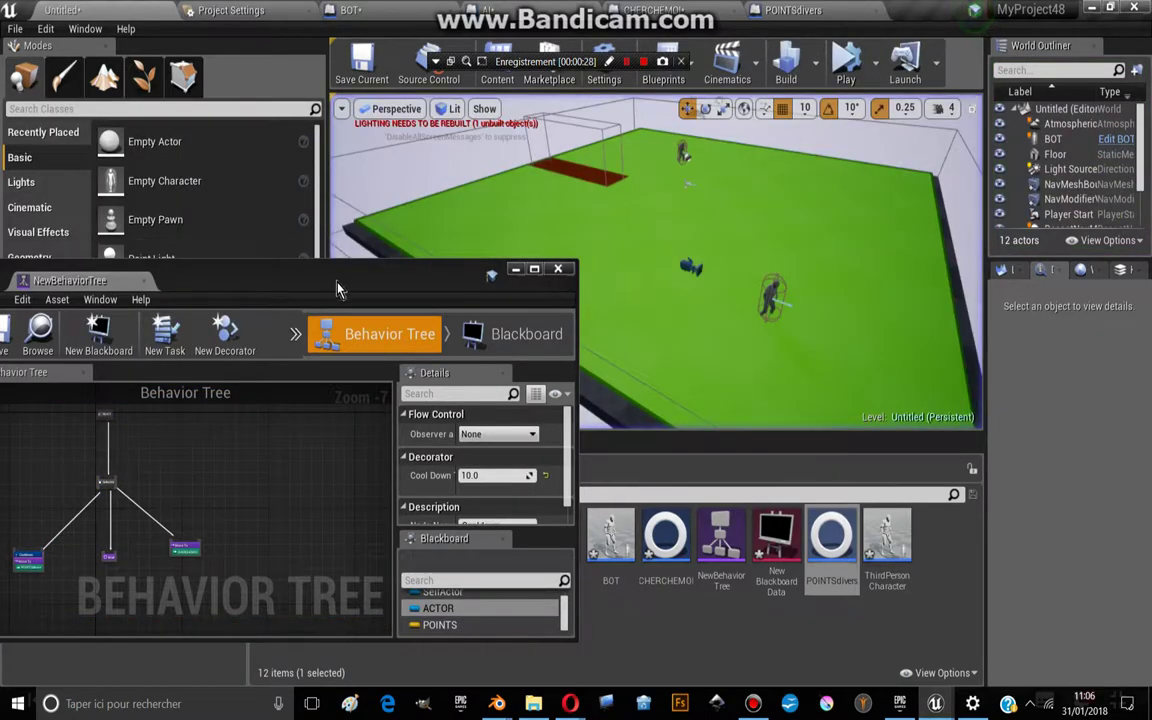
left_click(535, 272)
scroll(260, 257, "up", 1)
scroll(300, 300, "up", 4)
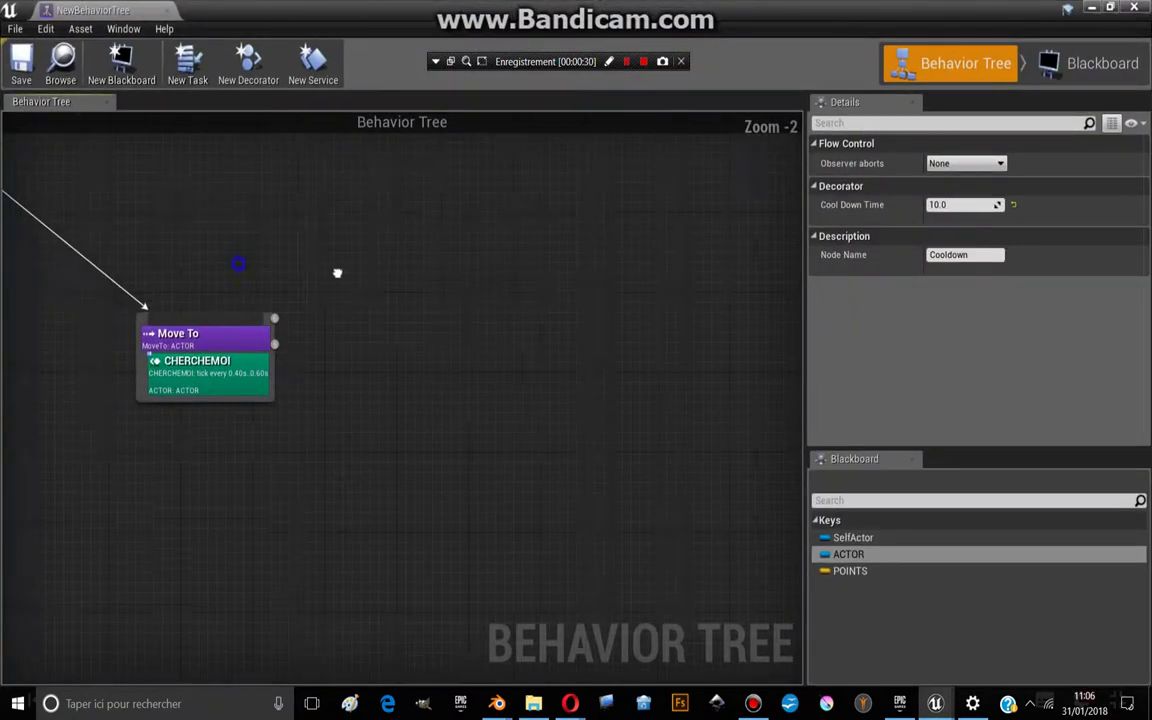
right_click_drag(329, 326, 419, 293)
left_click(440, 301)
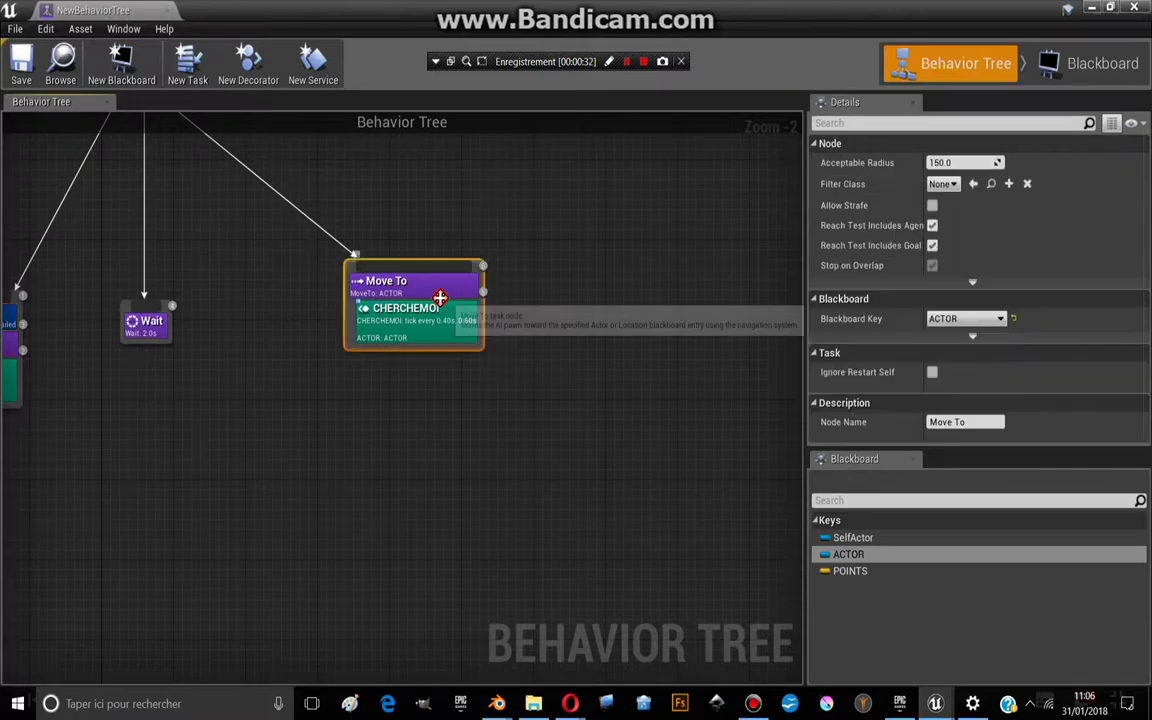
left_click_drag(355, 342, 322, 392)
left_click(308, 334)
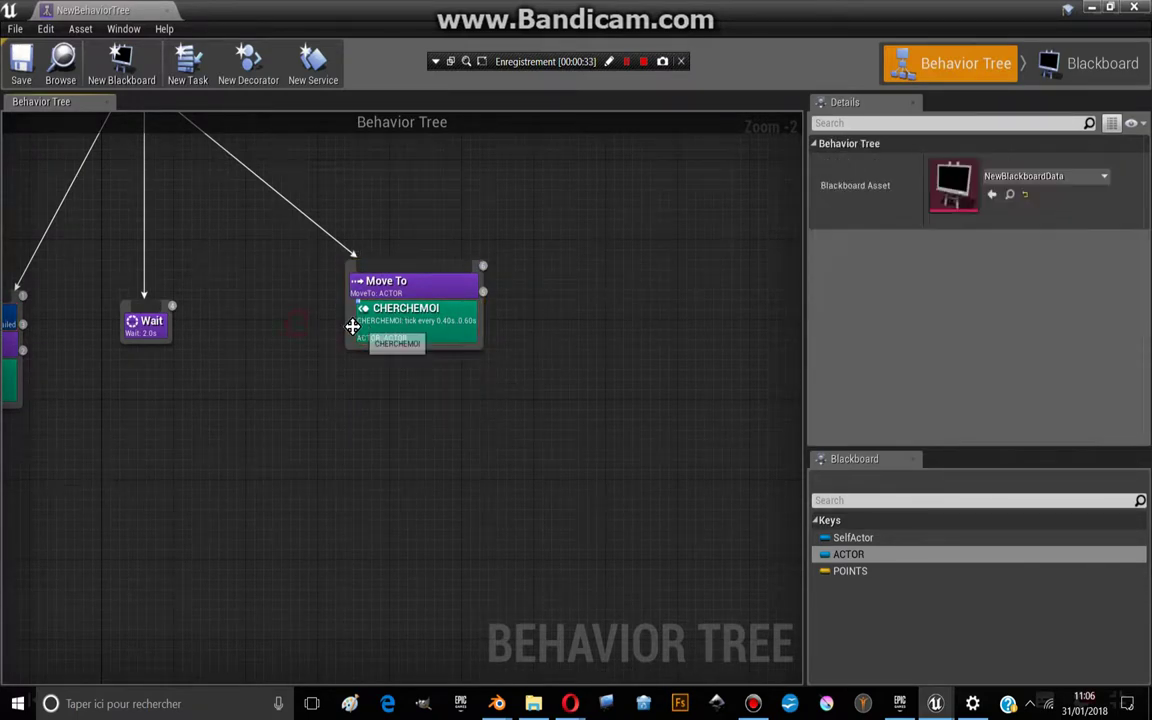
left_click_drag(352, 327, 301, 364)
right_click_drag(454, 252, 532, 239)
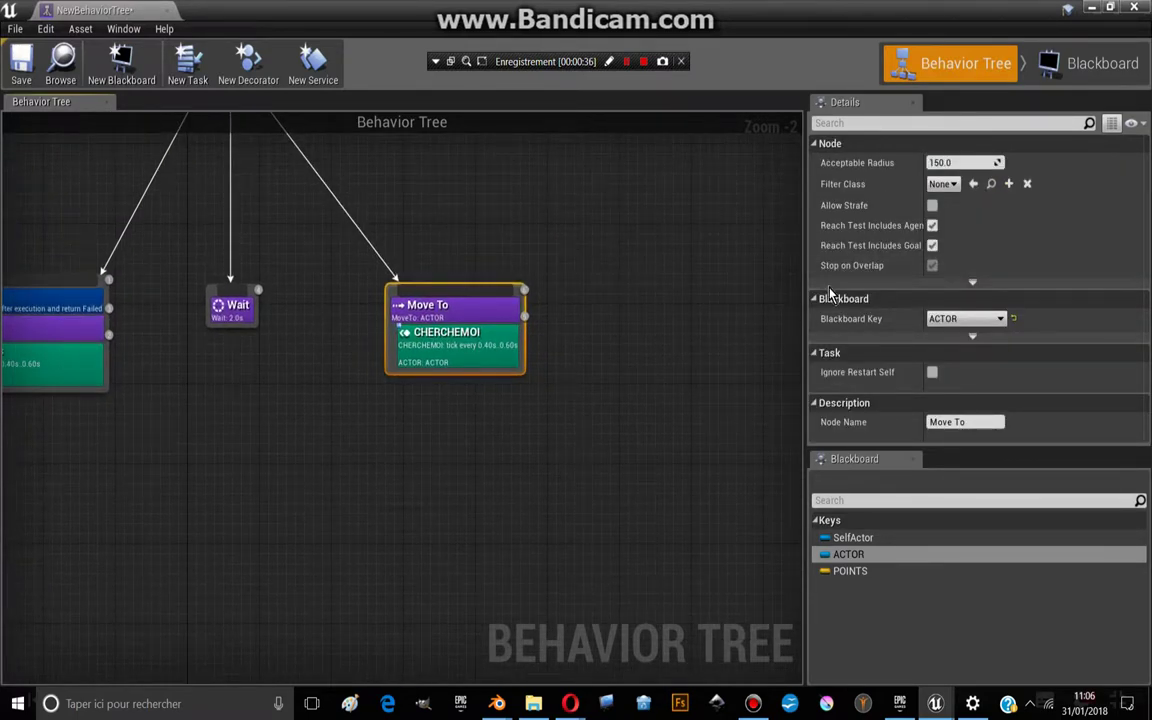
scroll(547, 291, "down", 3)
Step: Place the CHERCHEMOI Move To branch left of the Cooldown POINTSdivers branch and save
left_click(553, 318)
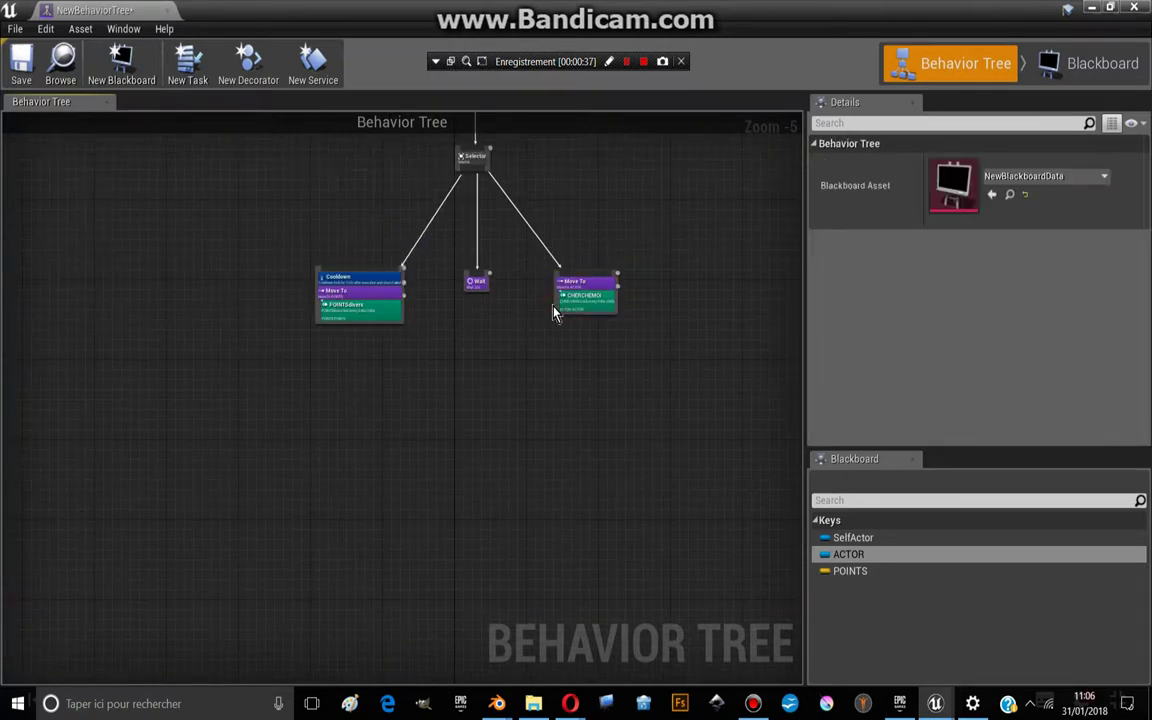
left_click_drag(558, 314, 241, 283)
left_click_drag(361, 305, 502, 313)
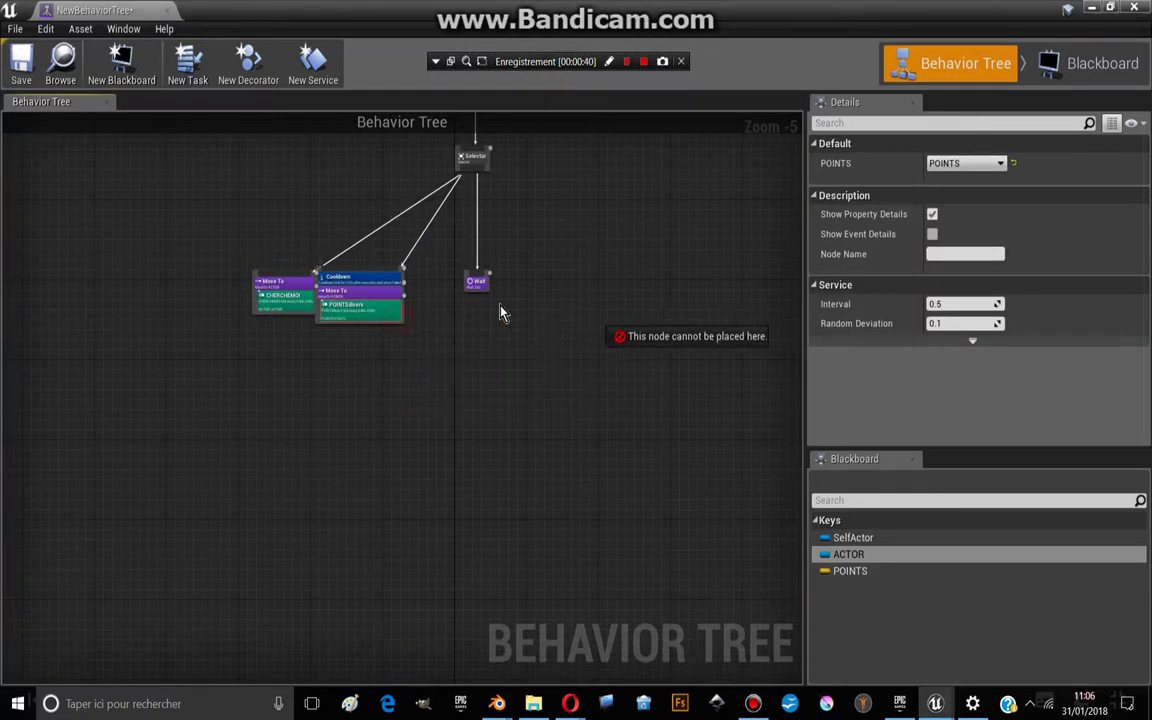
left_click_drag(335, 305, 565, 310)
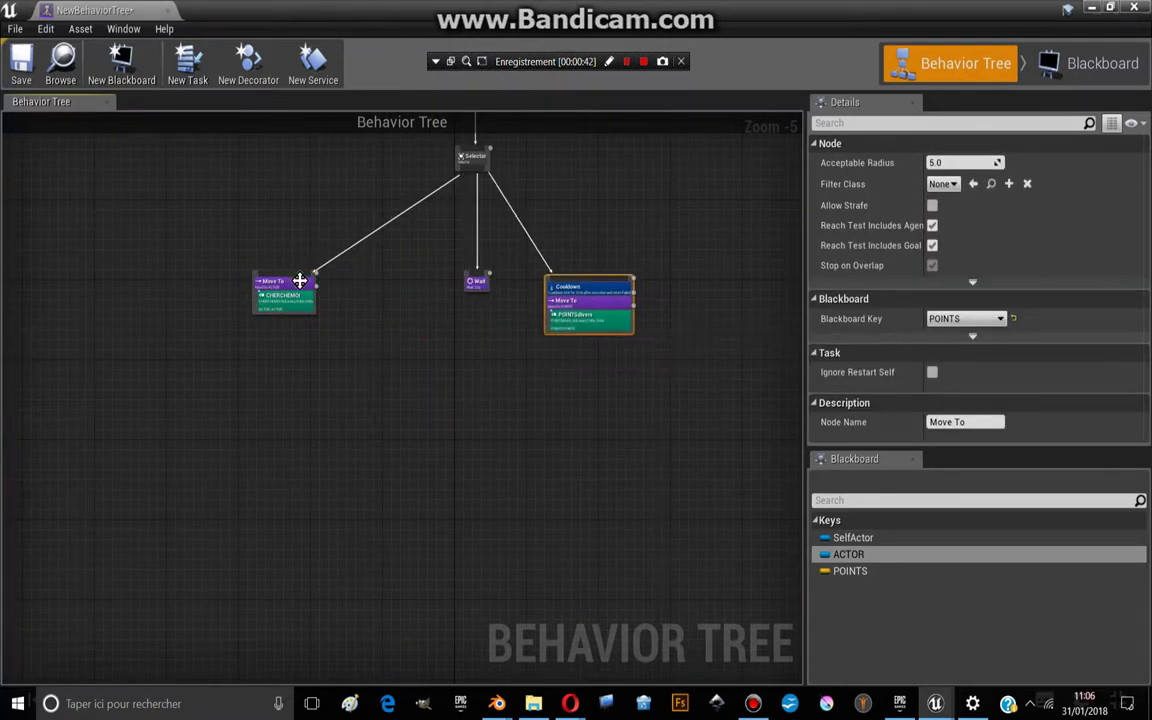
left_click_drag(255, 308, 301, 334)
scroll(631, 316, "up", 3)
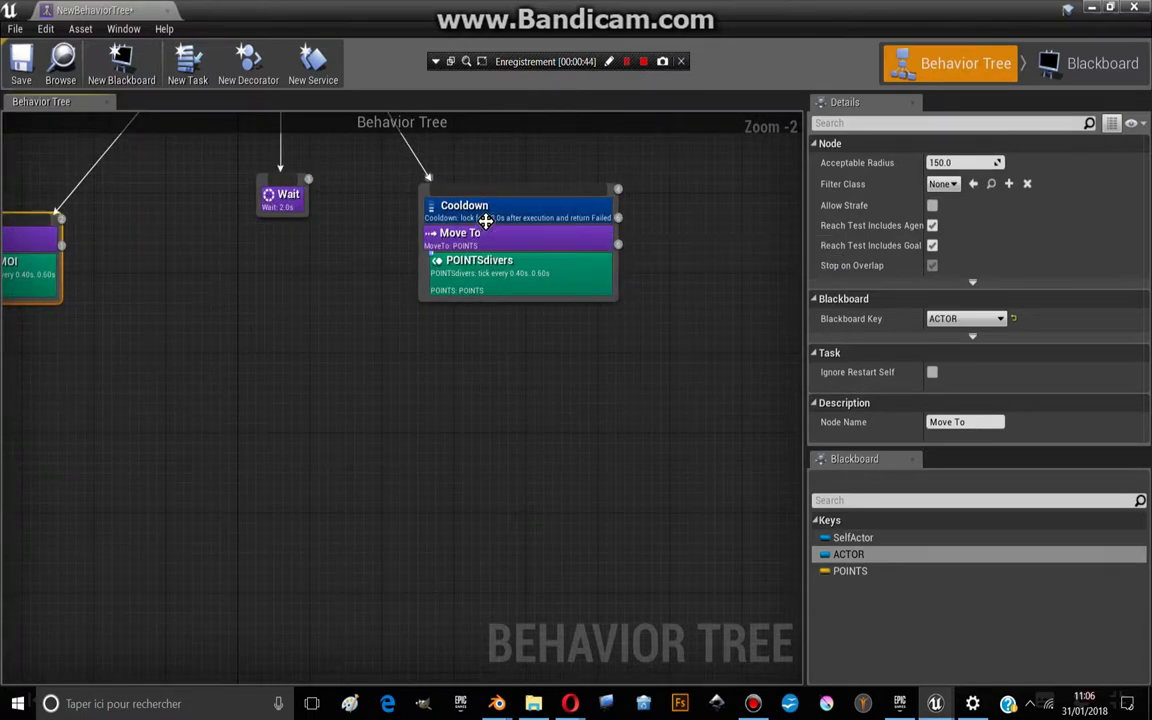
right_click_drag(168, 150, 308, 192)
left_click(24, 66)
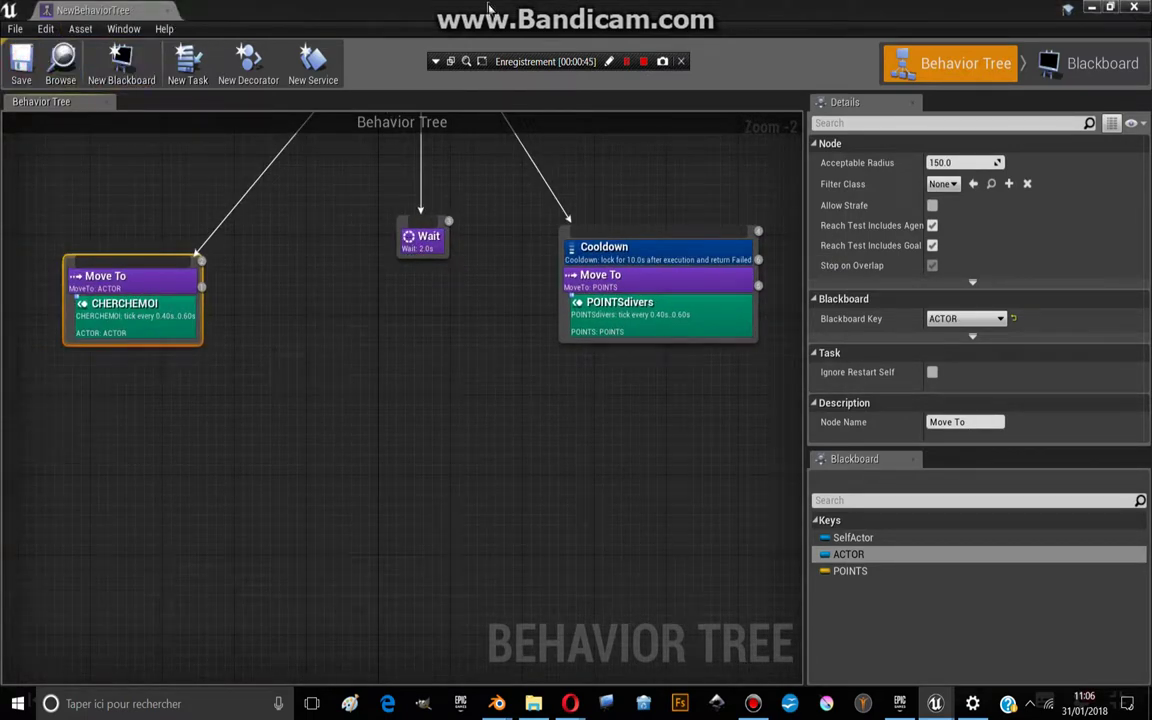
left_click(1093, 8)
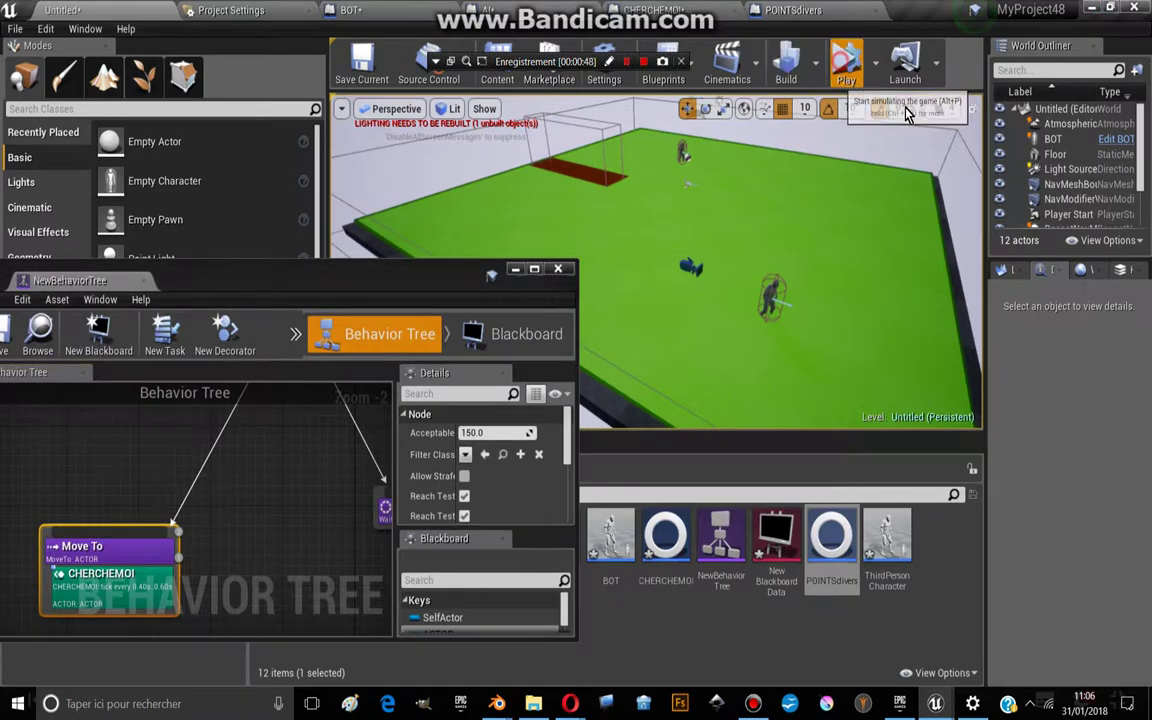
Step: Simulate, possess the player character and run around to test the bot, then stop
left_click(836, 66)
left_click(926, 76)
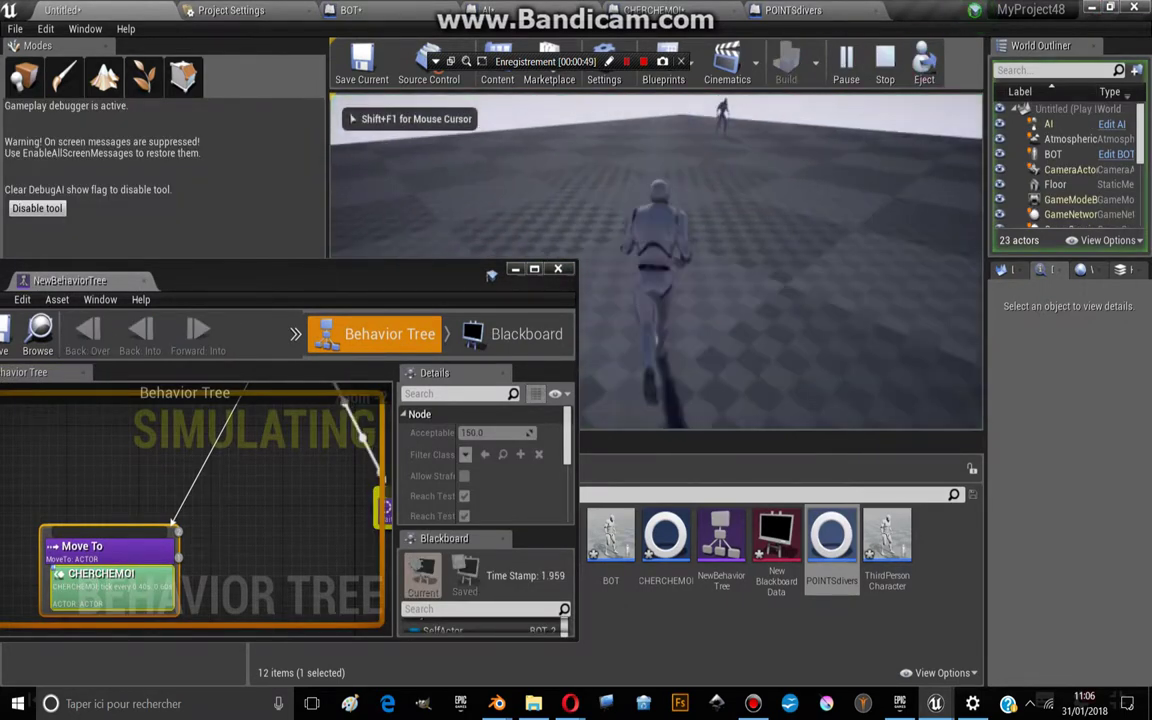
key("shift+F1")
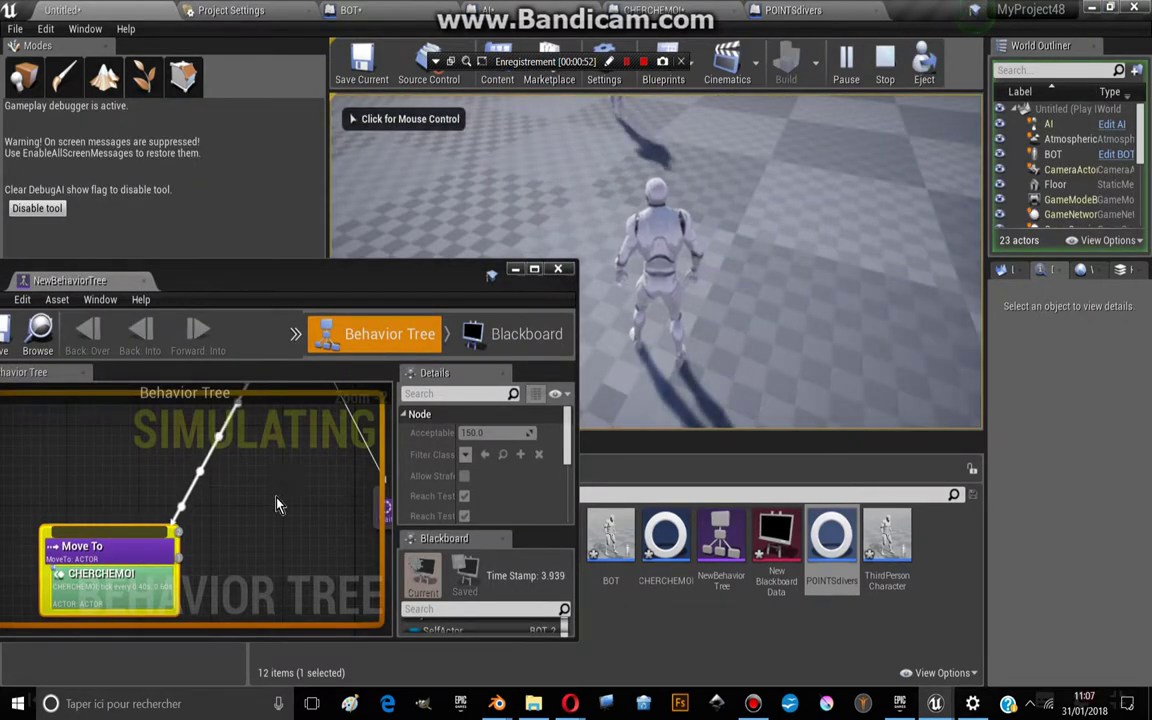
scroll(300, 513, "down", 7)
right_click_drag(303, 513, 238, 530)
left_click(415, 377)
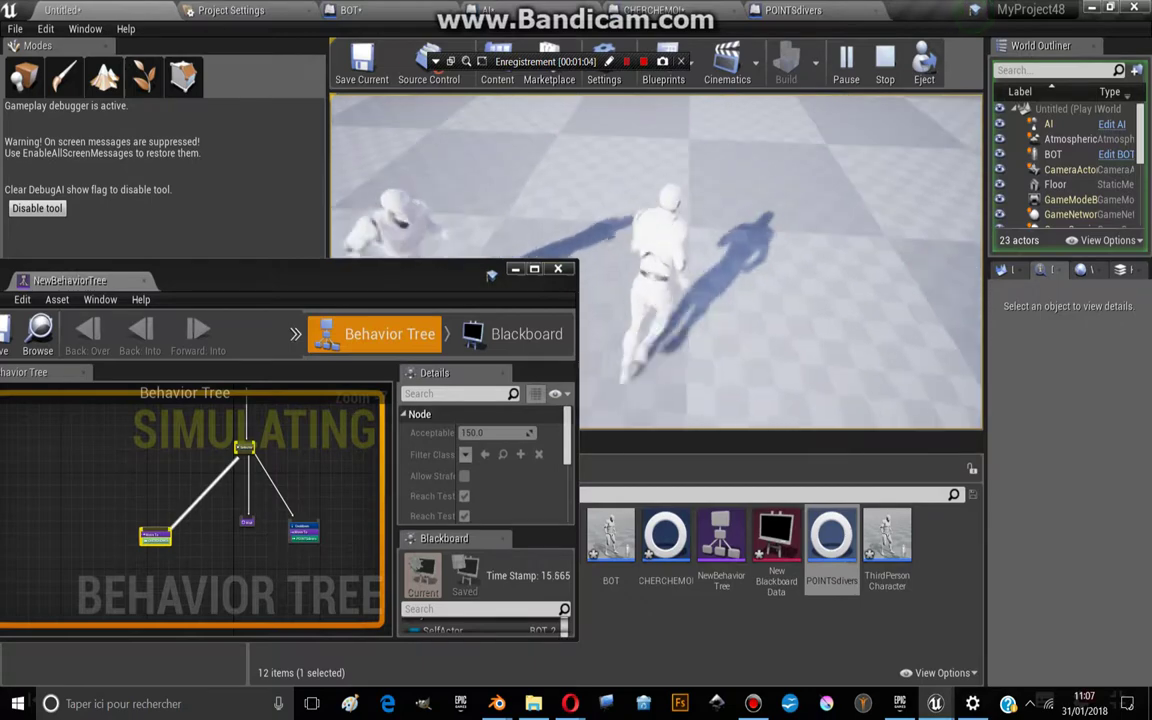
key("Escape")
Step: Add an Is At Location decorator to the CHERCHEMOI Move To node
left_click(534, 269)
scroll(319, 404, "up", 3)
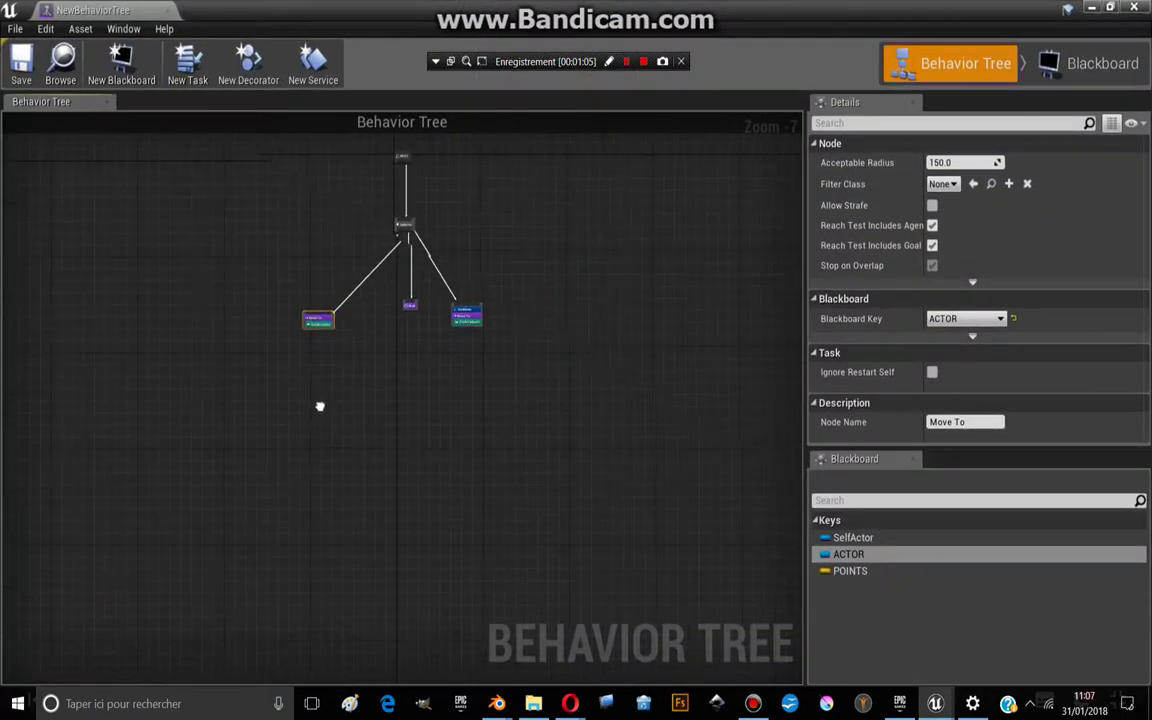
scroll(237, 352, "up", 2)
scroll(338, 388, "up", 1)
scroll(293, 290, "up", 1)
scroll(300, 300, "down", 1)
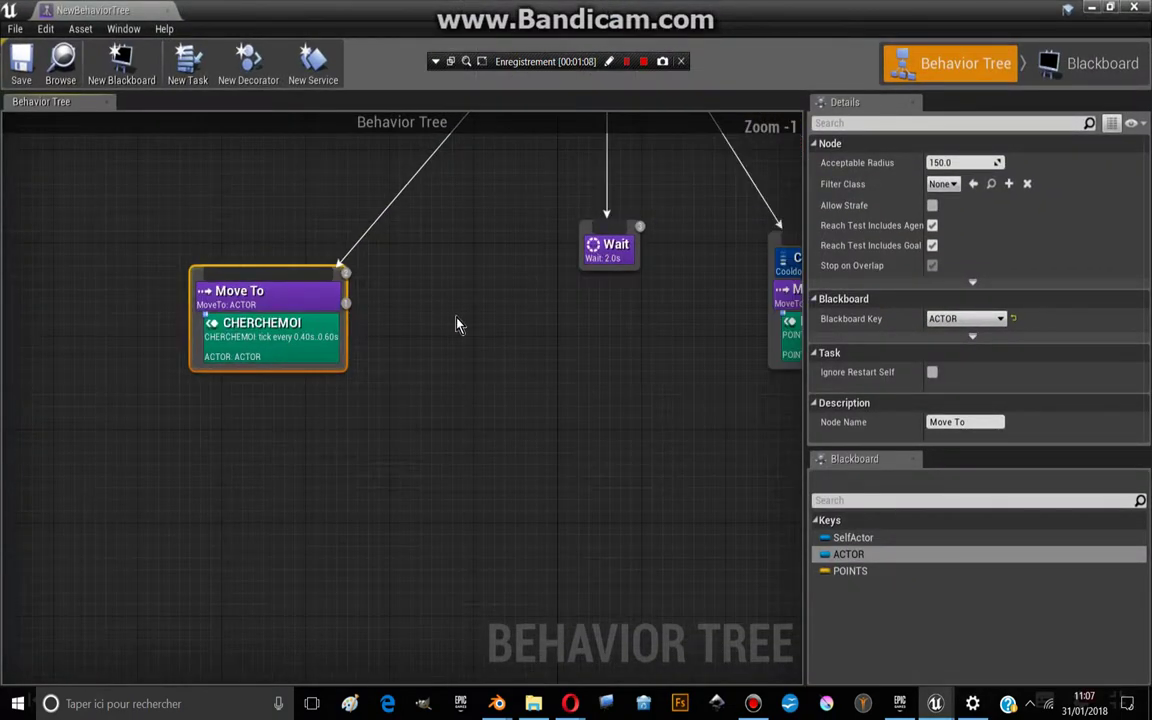
right_click_drag(458, 324, 382, 384)
right_click(247, 355)
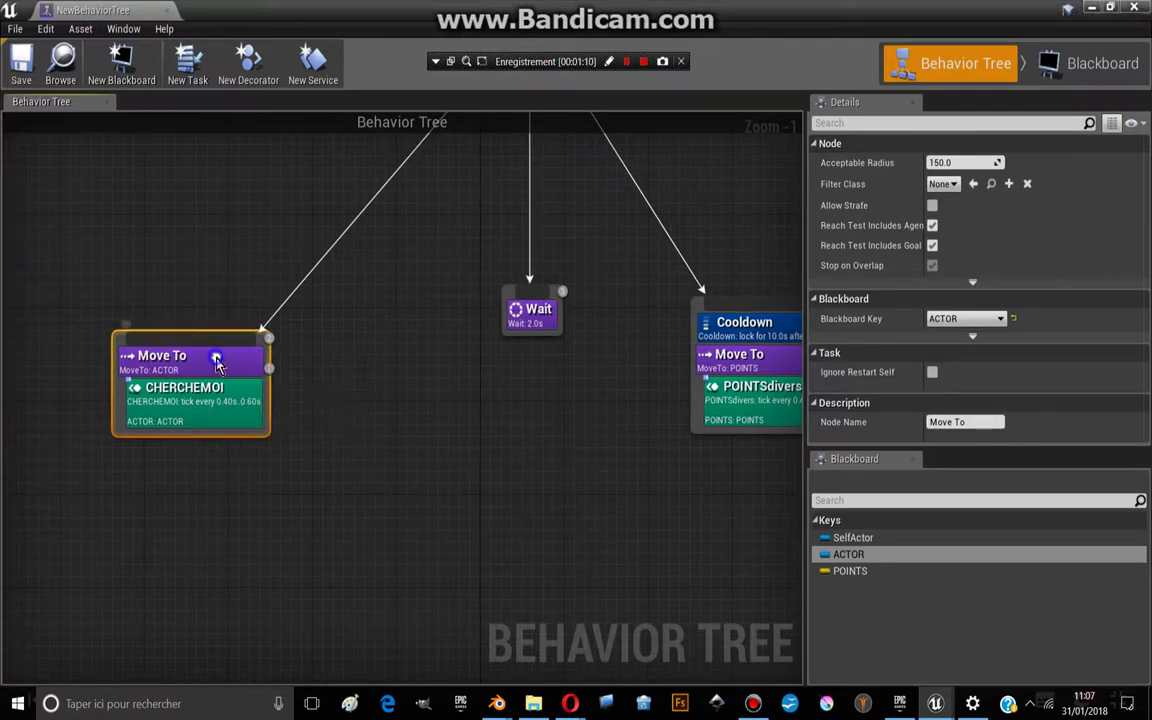
right_click(217, 358)
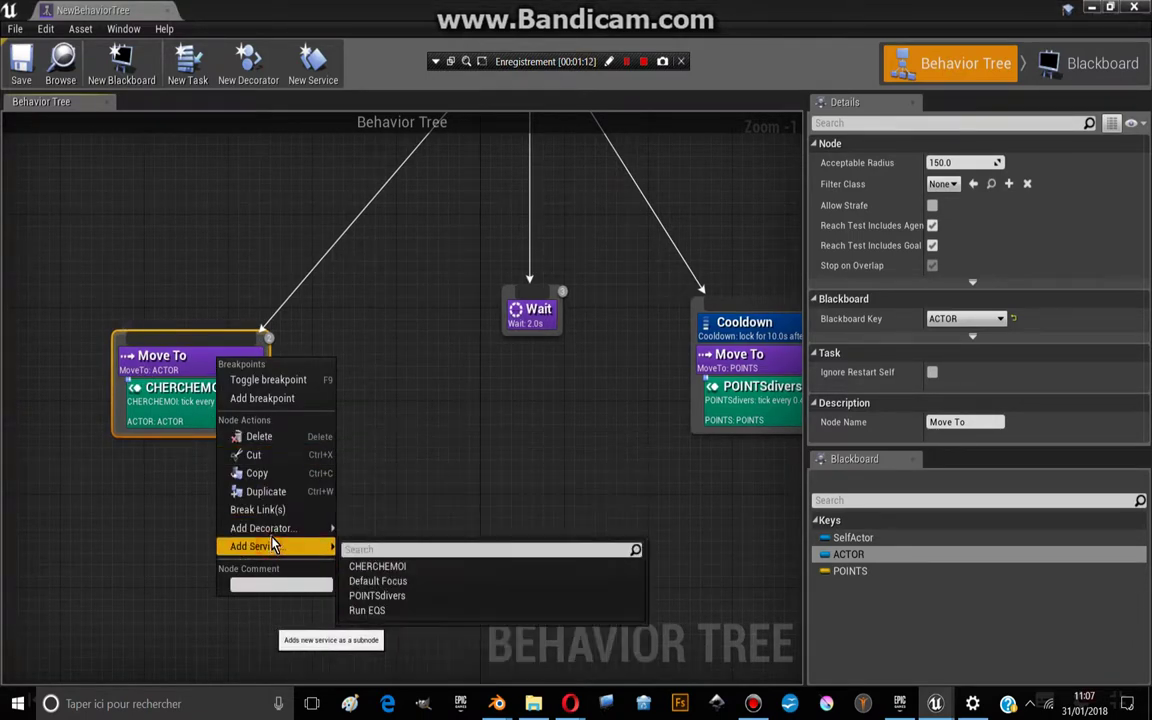
mouse_move(268, 528)
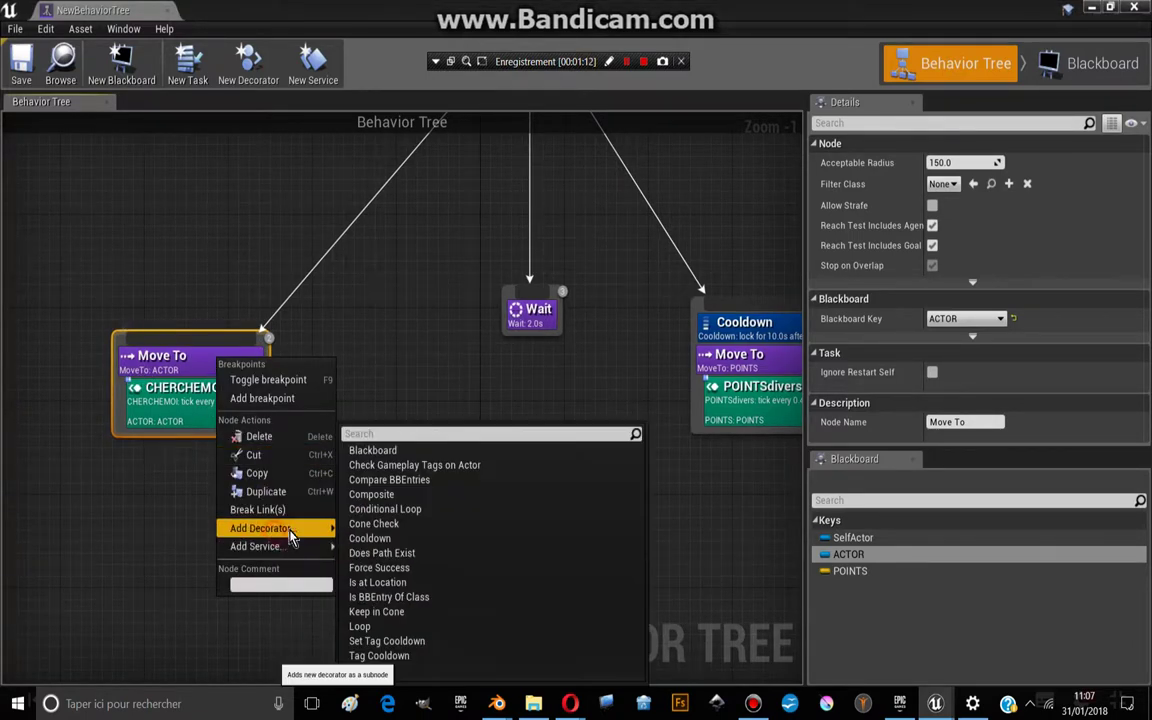
left_click(377, 582)
Step: Set the decorator's Blackboard Key to ACTOR and Acceptable Radius to 150, then save
left_click(211, 358)
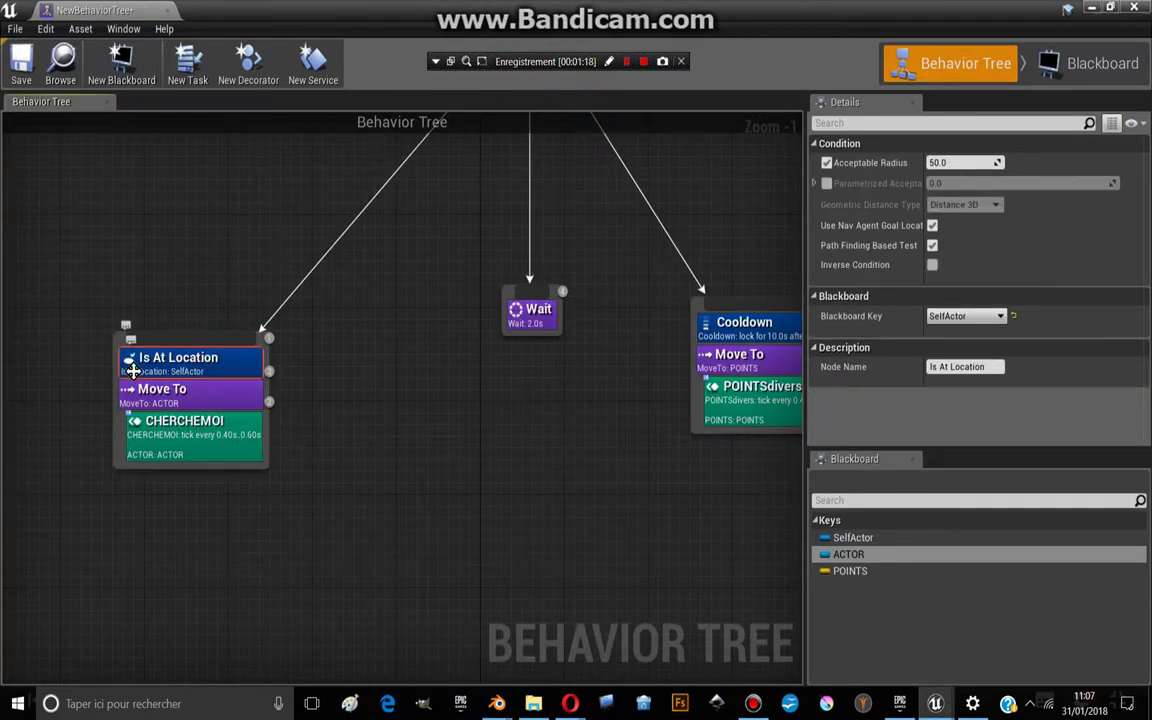
left_click(940, 317)
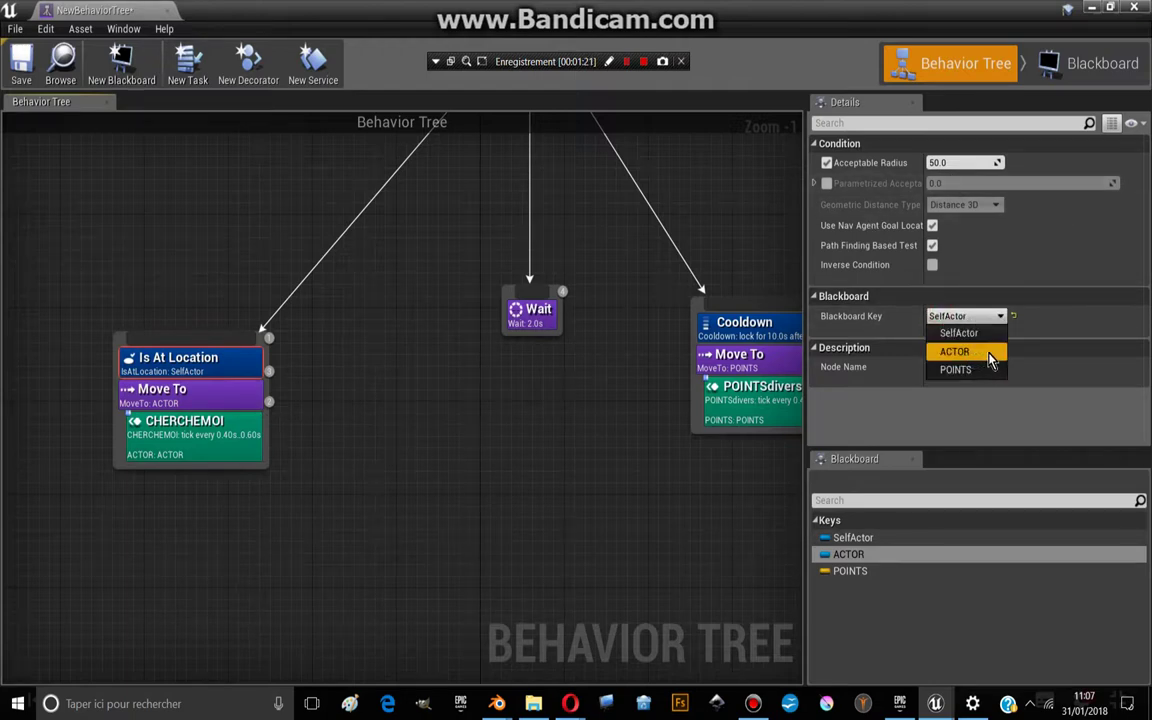
left_click(988, 356)
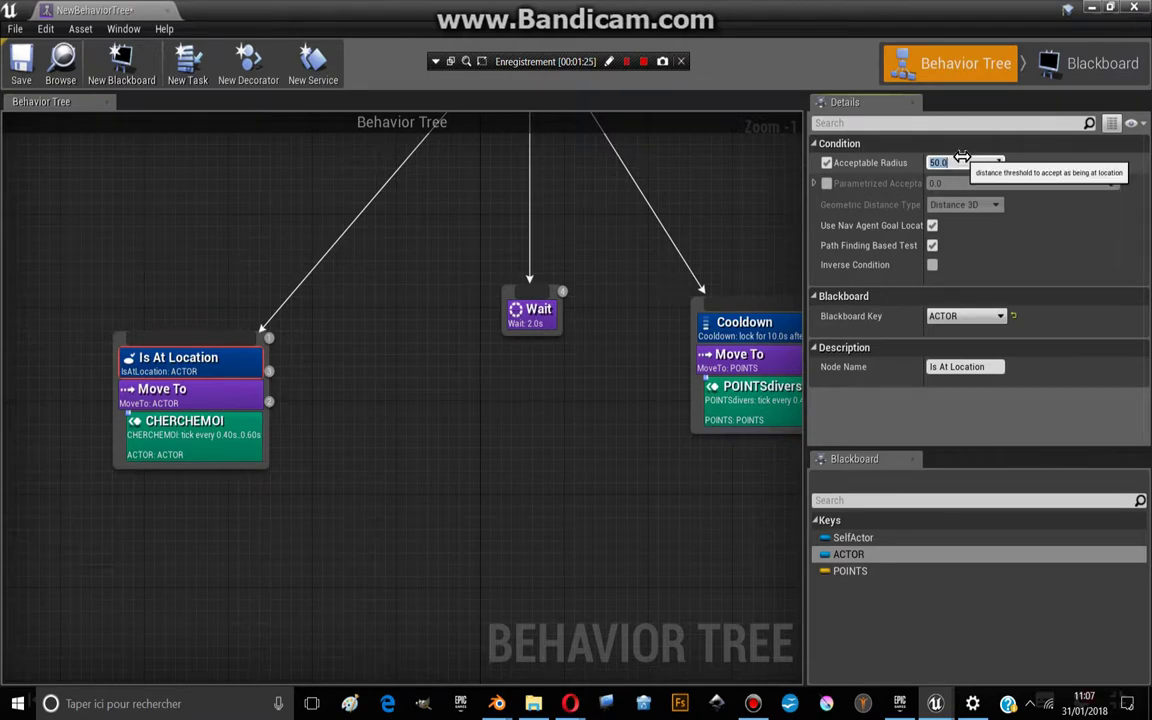
left_click(966, 162)
type("150")
key("Return")
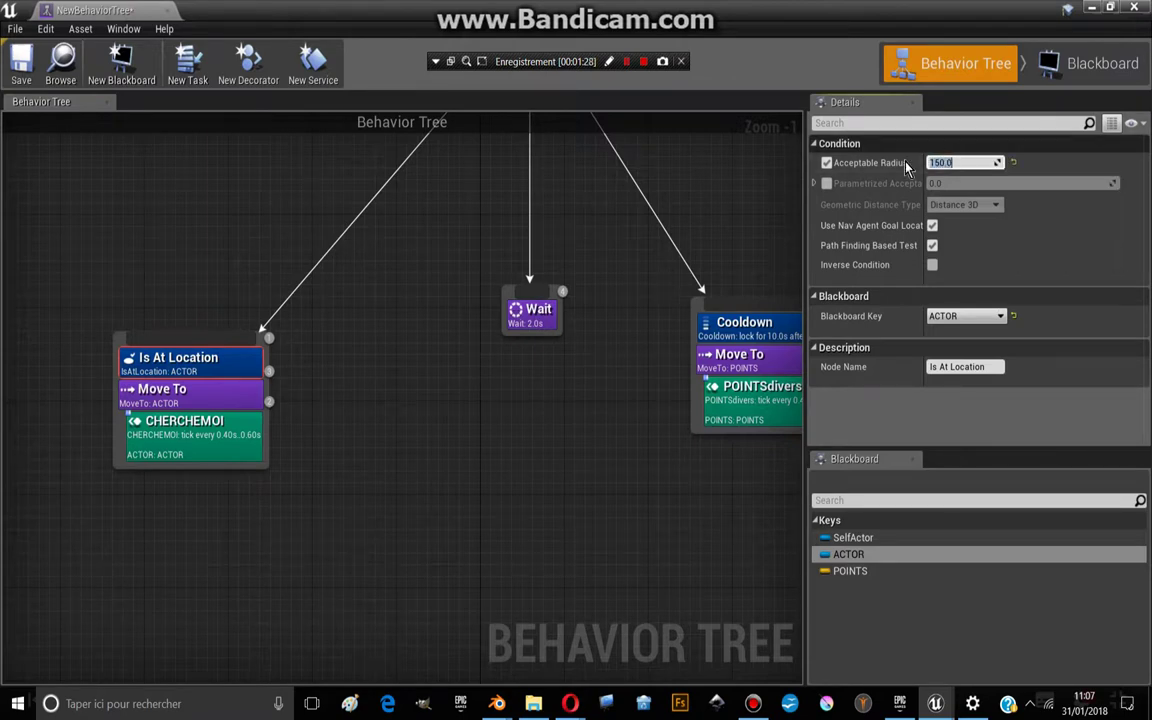
left_click(22, 60)
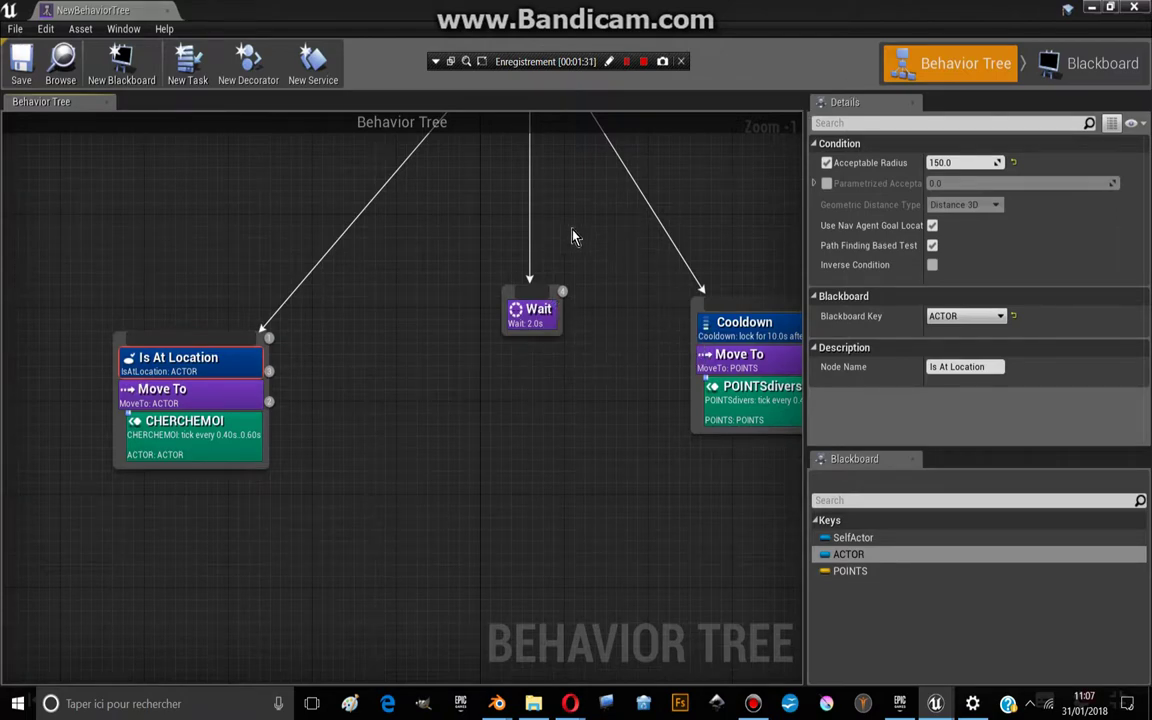
Step: Start playing the level and open NewBehaviorTree as a floating window
left_click(1133, 9)
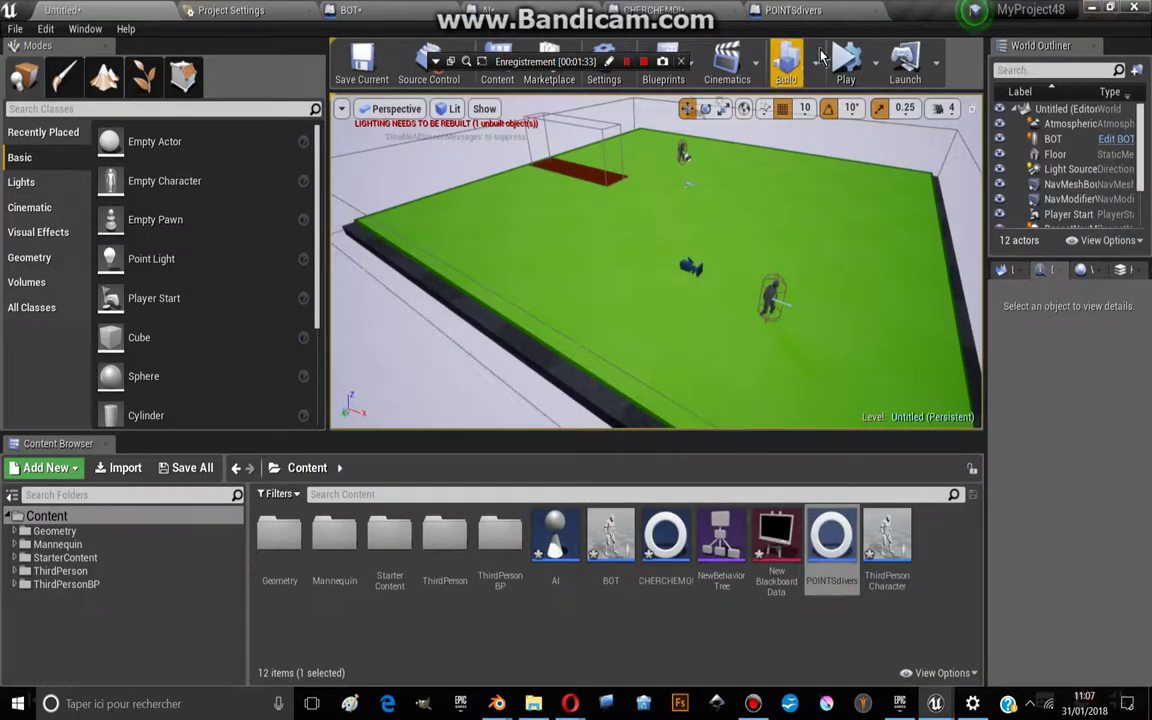
left_click(882, 88)
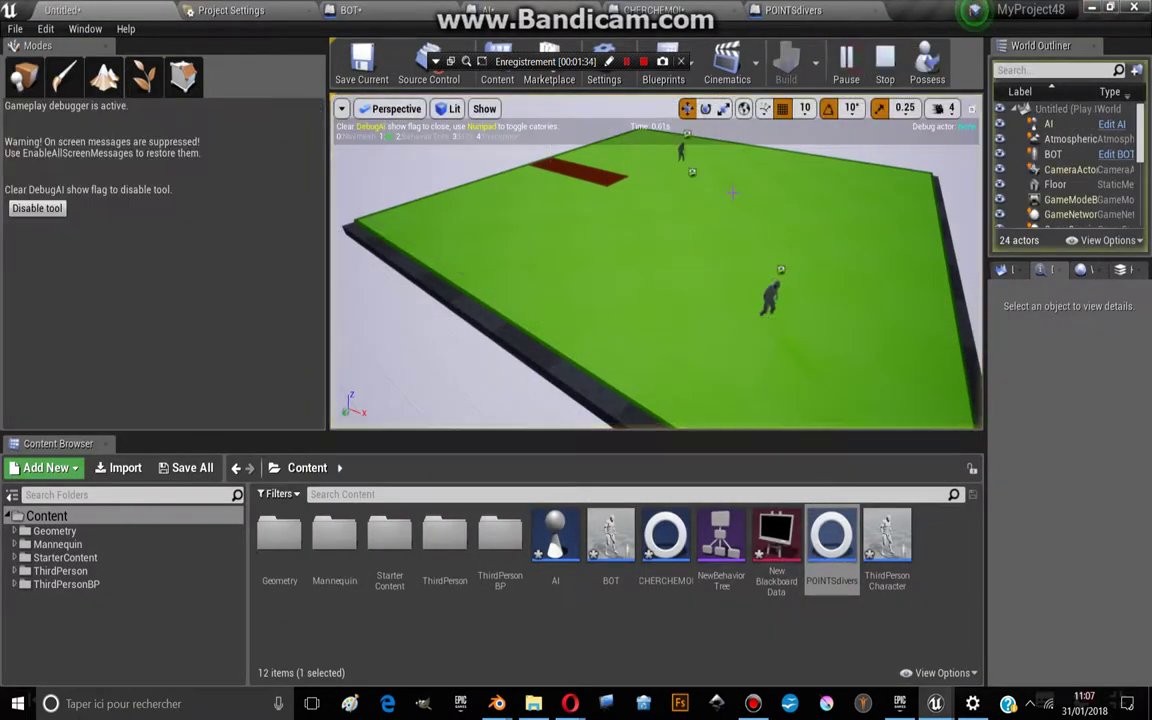
double_click(703, 528)
left_click(1107, 9)
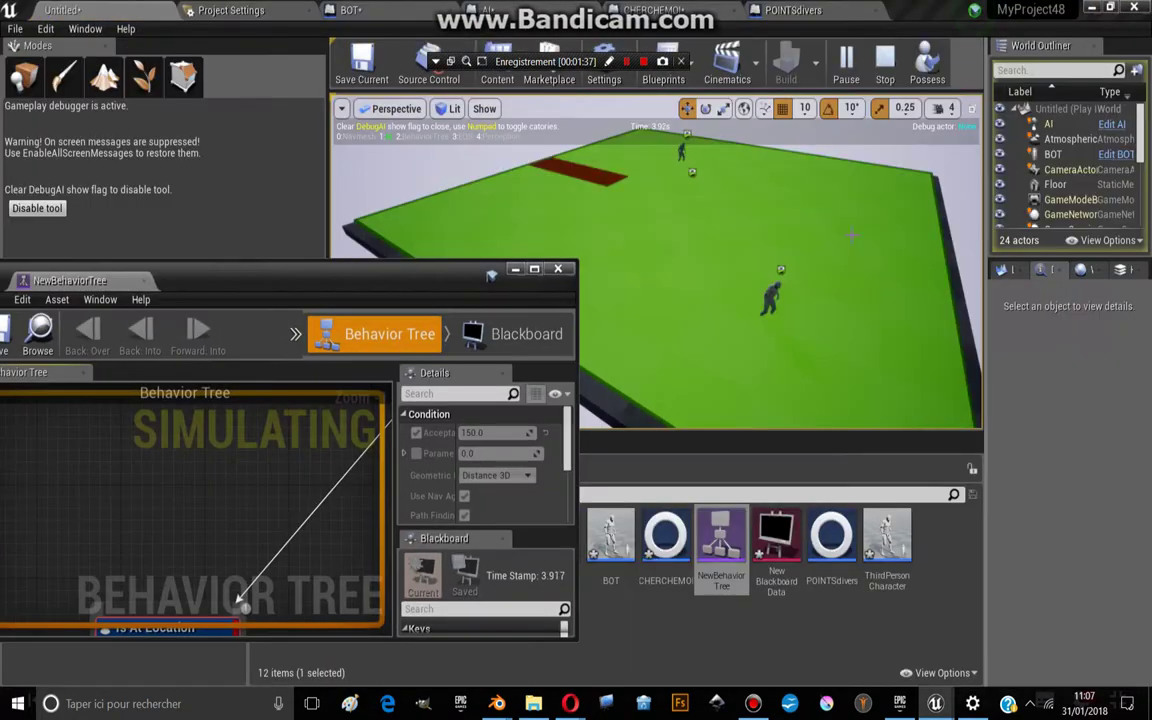
Step: Possess the character in the running game and pull the Blackboard panel into its own window
scroll(255, 435, "down", 4)
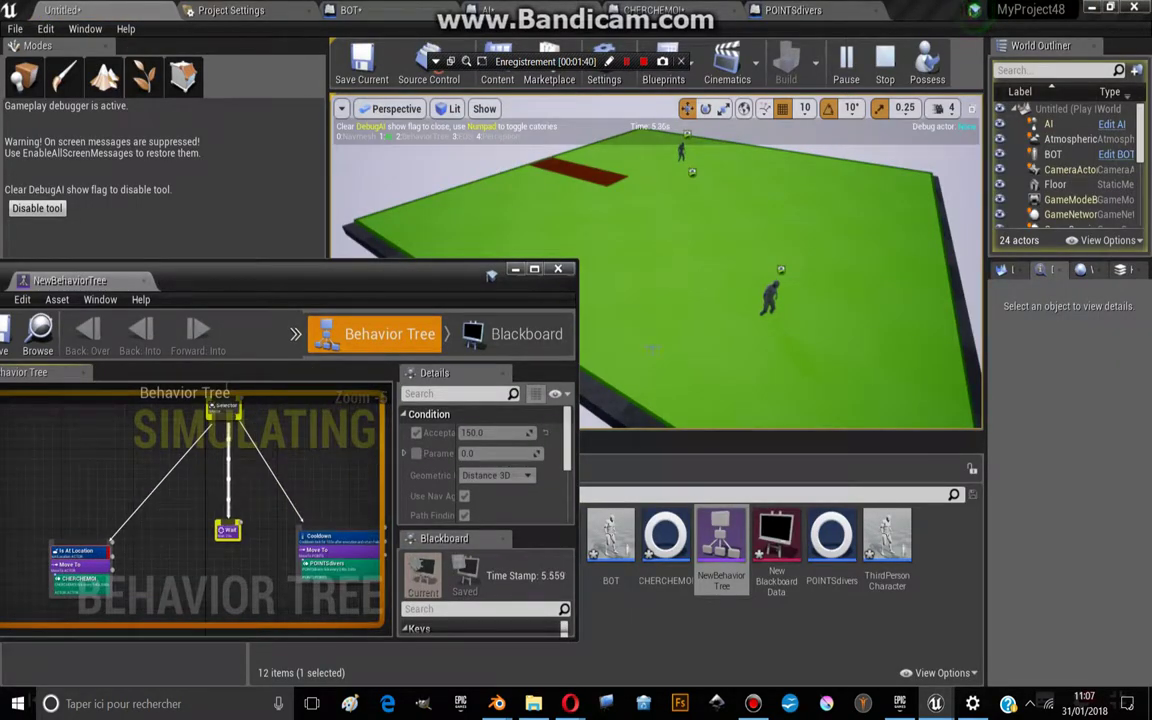
left_click(926, 66)
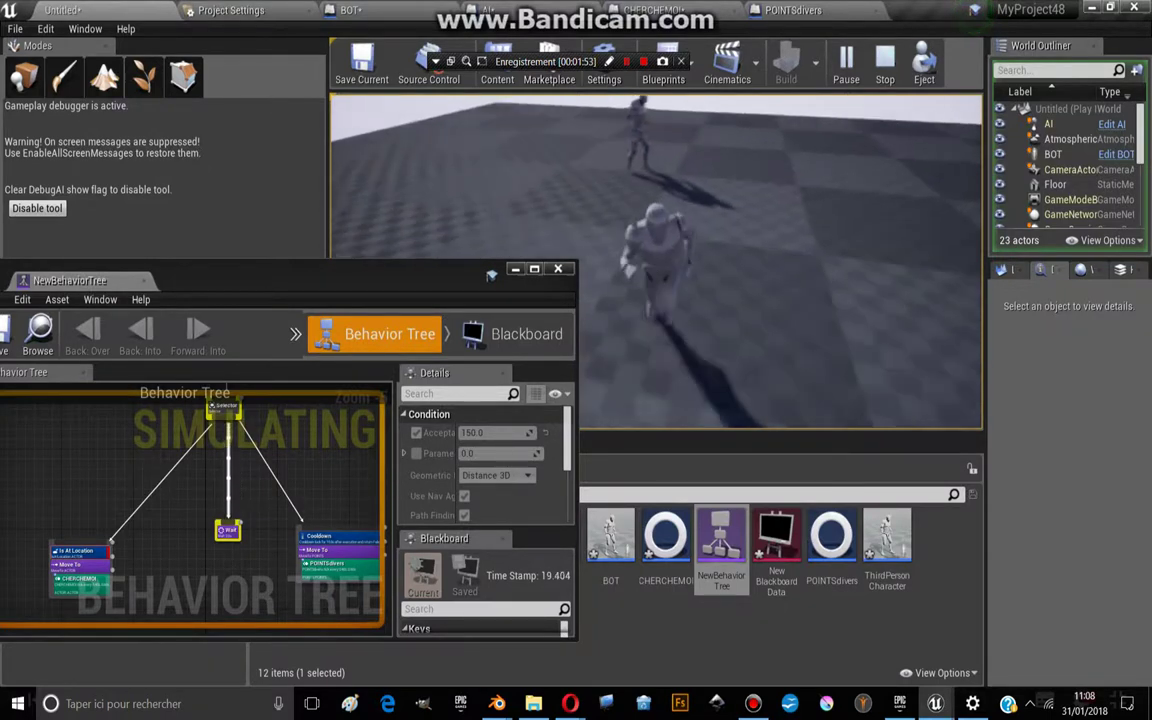
key("shift+F1")
scroll(308, 515, "down", 3)
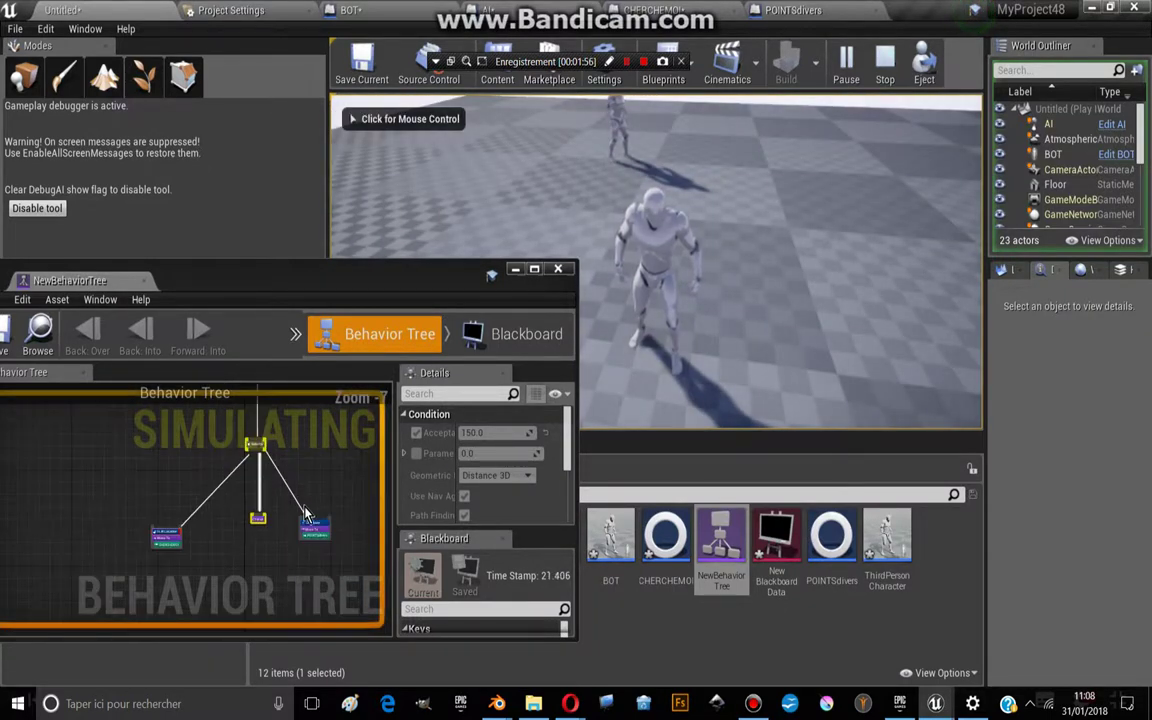
left_click_drag(476, 541, 455, 553)
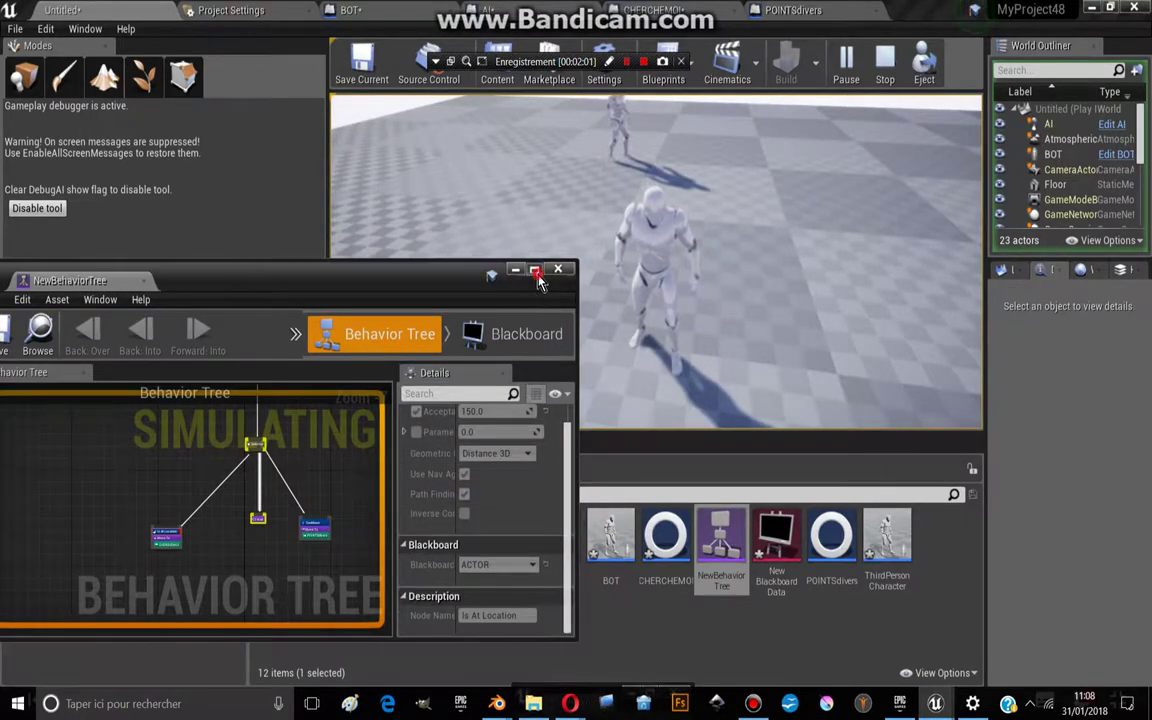
Step: Maximize the behavior tree editor, show the tree's own settings, and stop the simulation
double_click(470, 276)
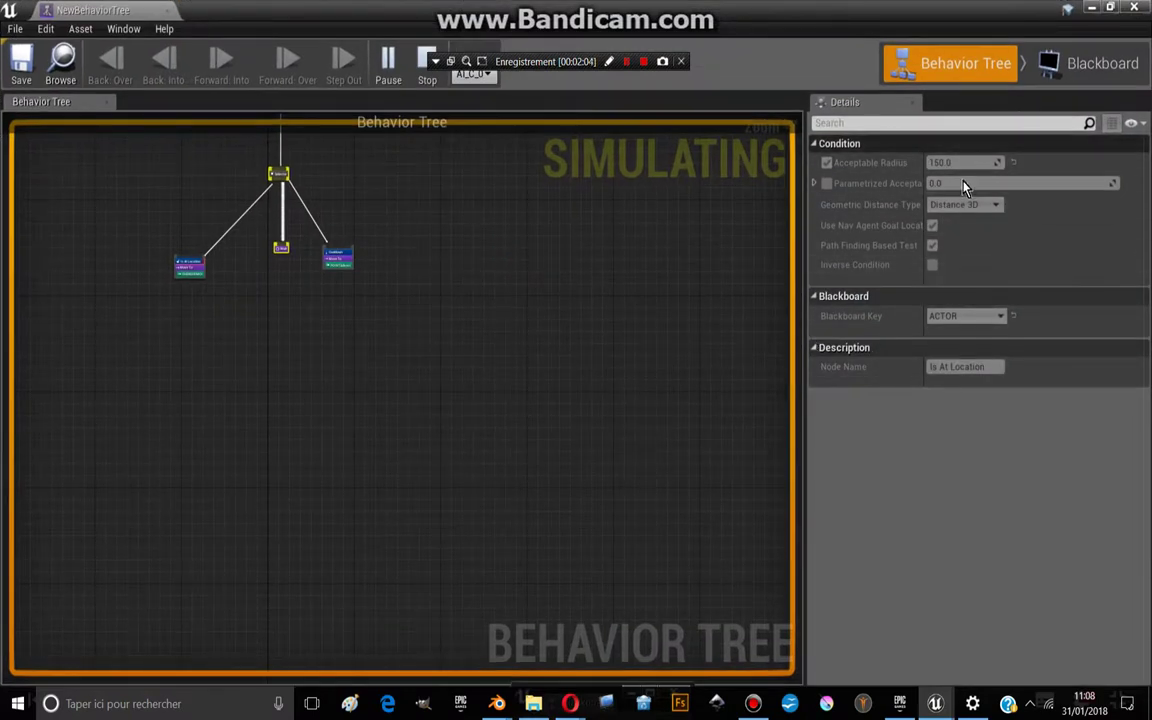
left_click(686, 265)
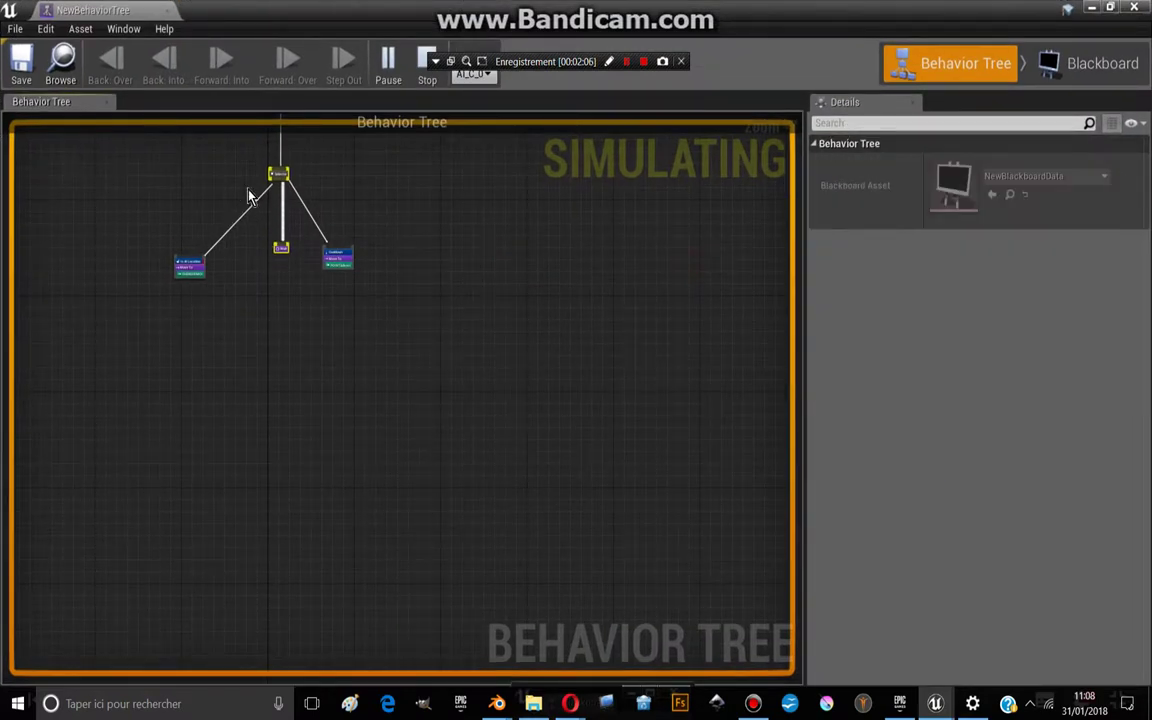
scroll(250, 195, "up", 5)
scroll(397, 197, "down", 3)
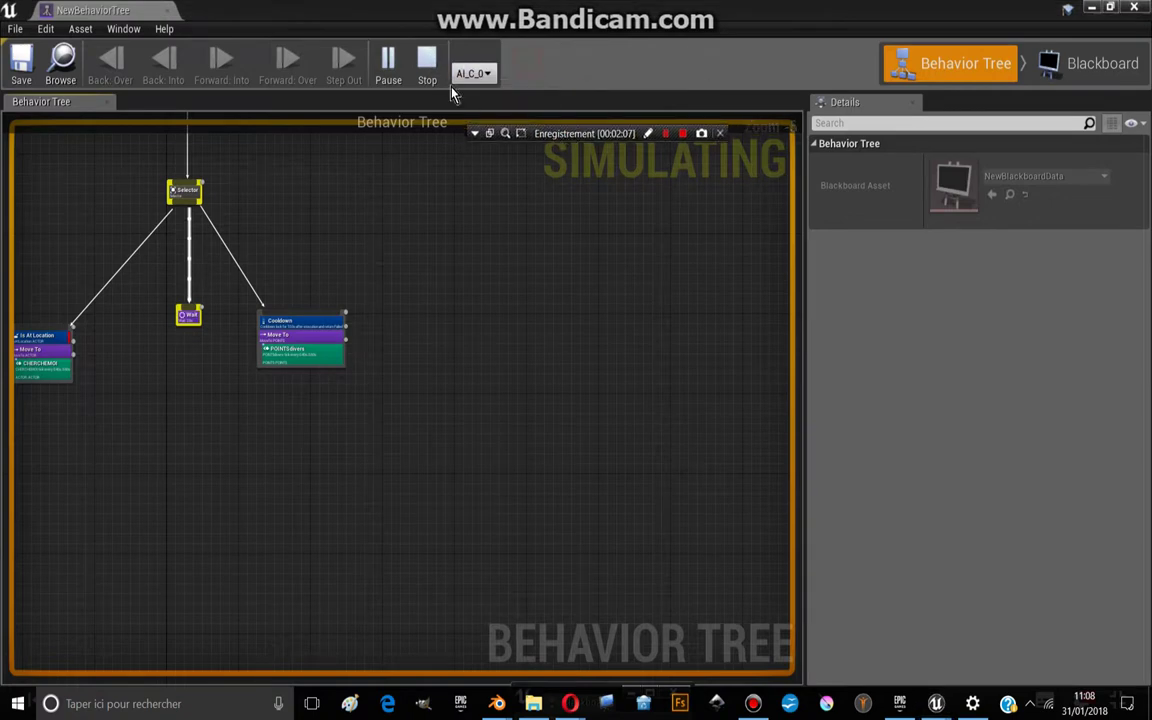
left_click(426, 60)
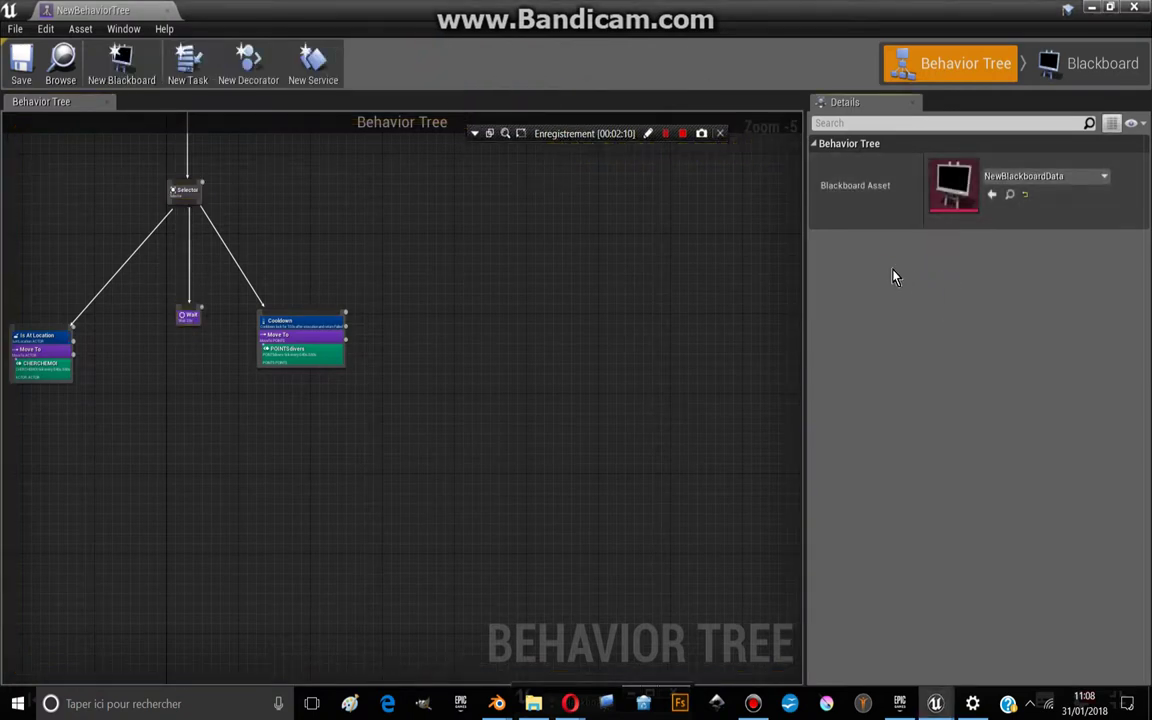
Step: Add the Search panel from the Window menu and restore the editor to a floating window
left_click(121, 33)
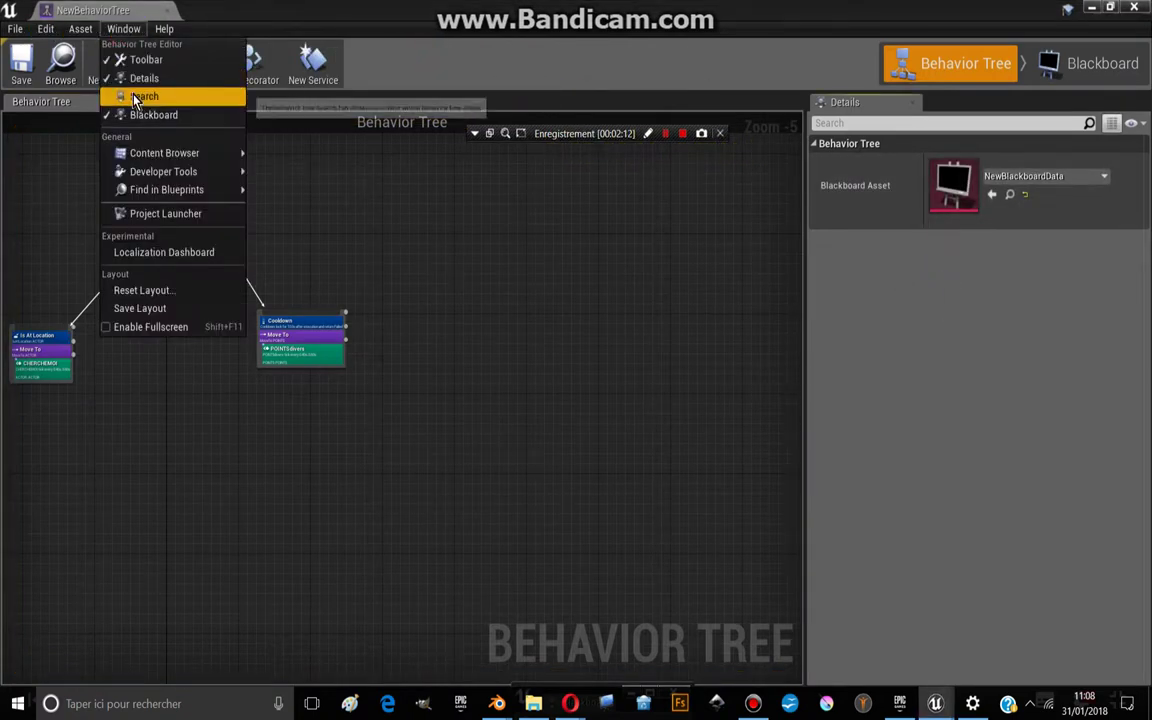
left_click(133, 100)
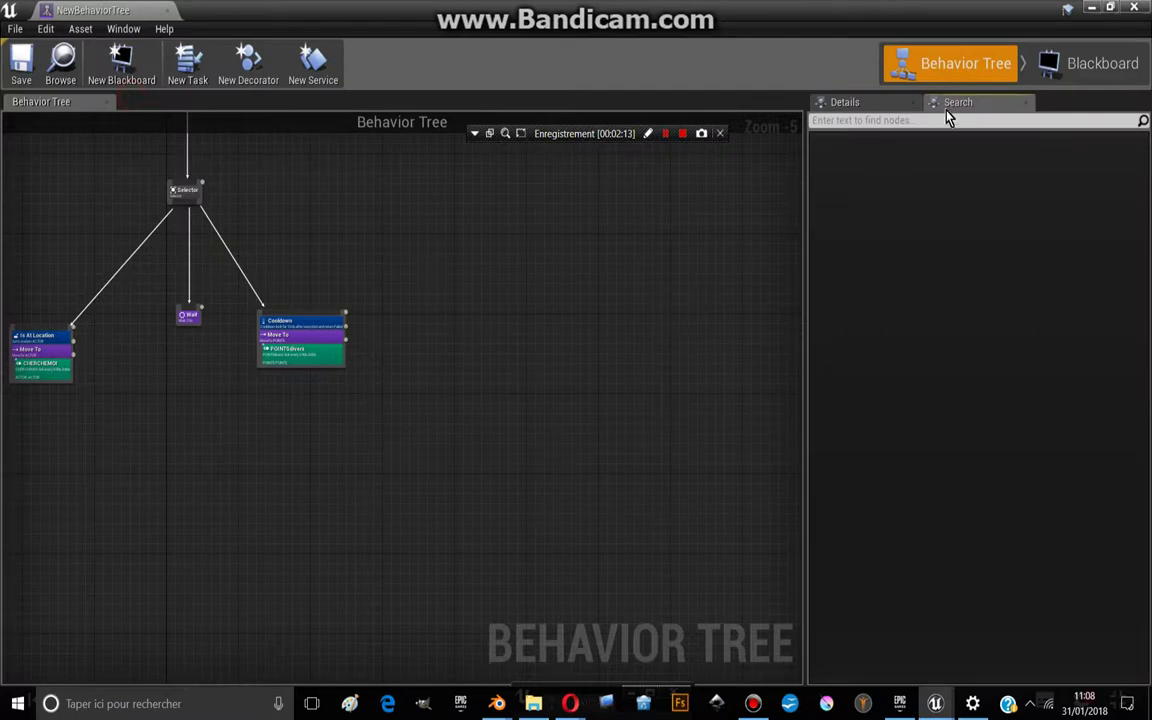
left_click(128, 30)
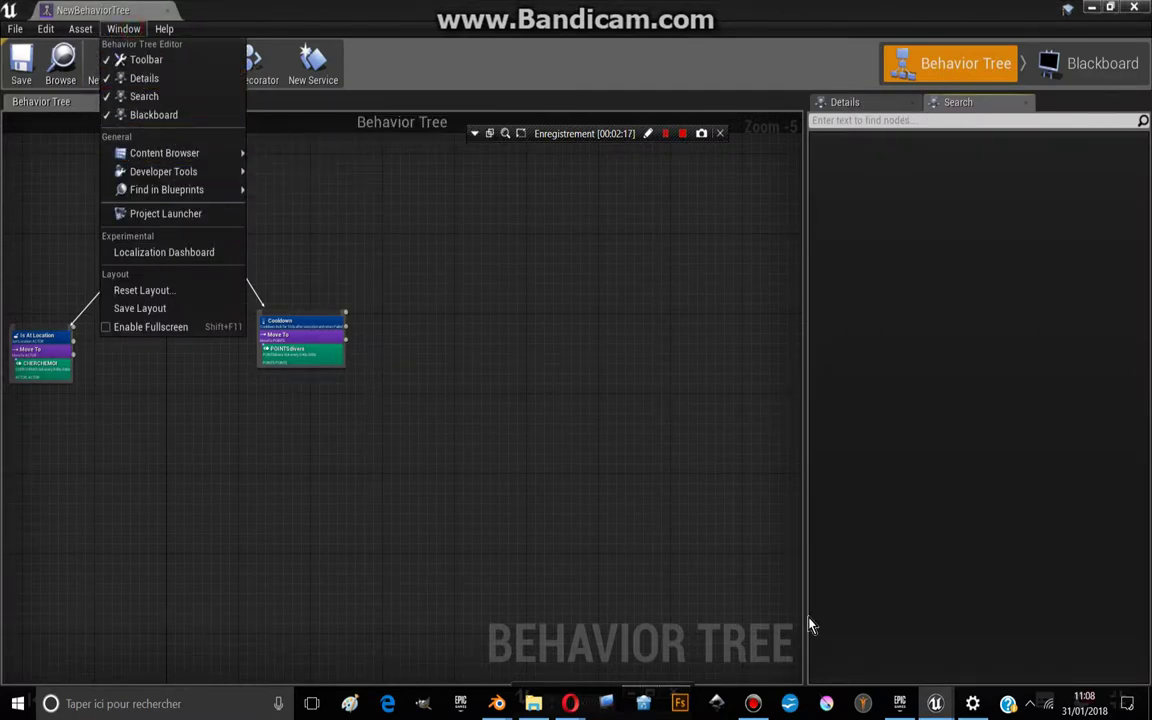
left_click(812, 572)
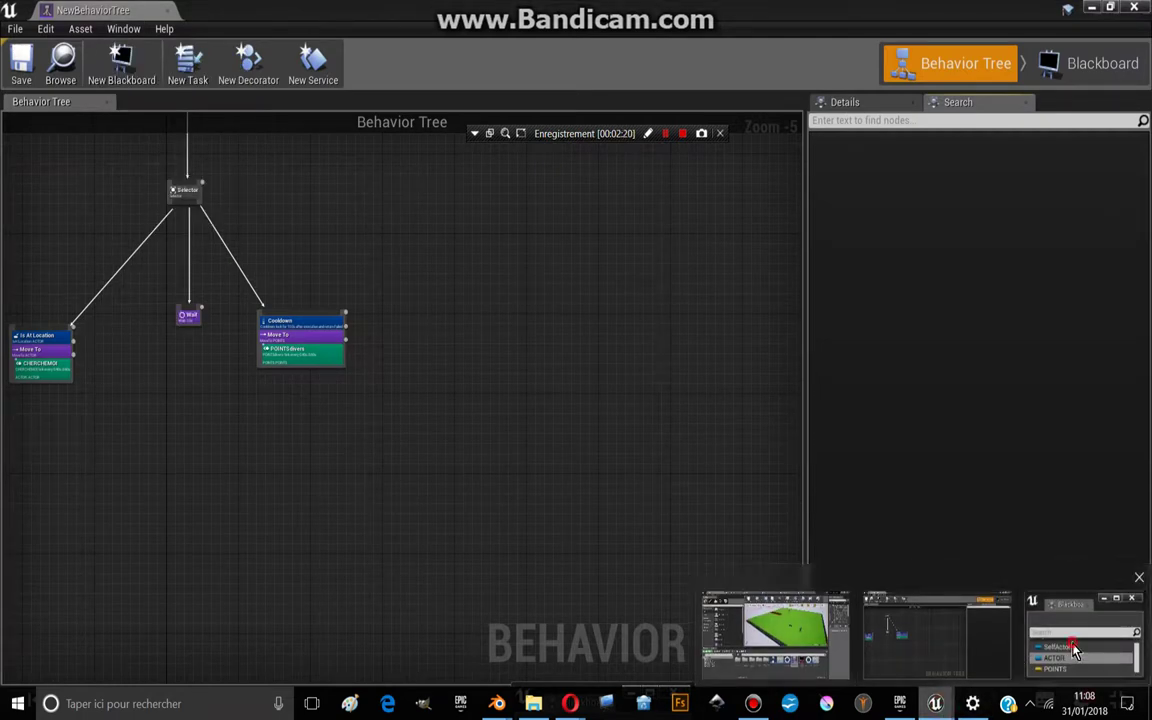
left_click(1110, 10)
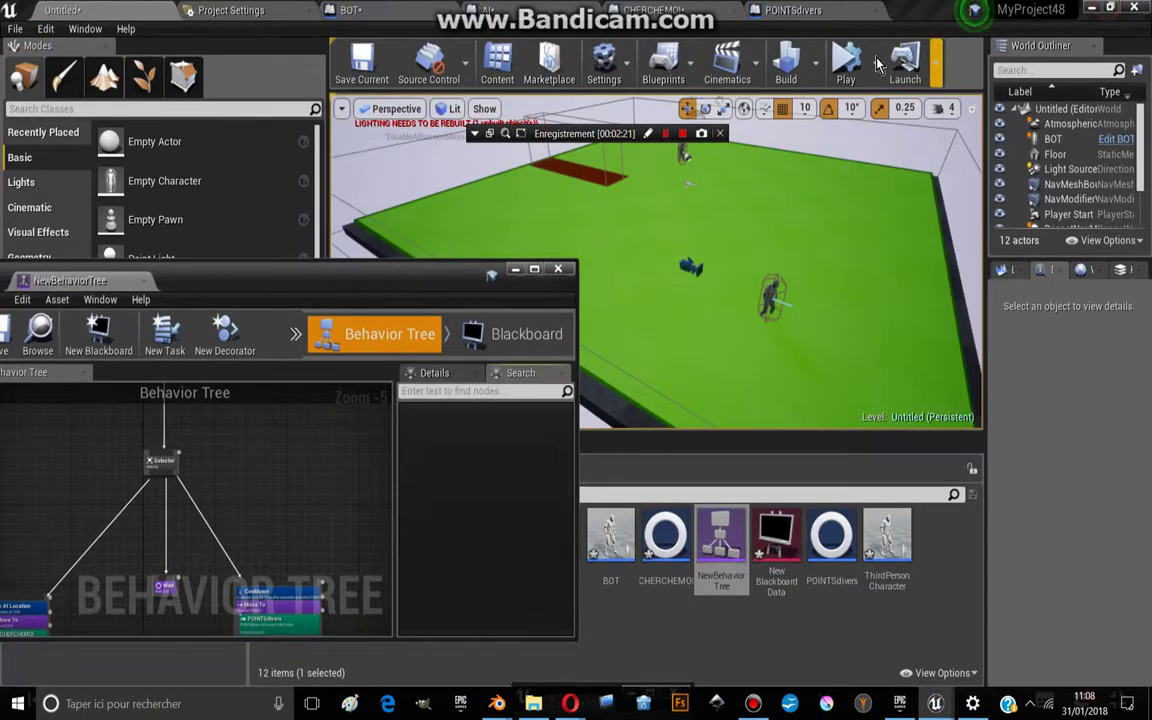
Step: Un-maximize the main Unreal editor and rearrange it and the behavior tree window
left_click(1118, 8)
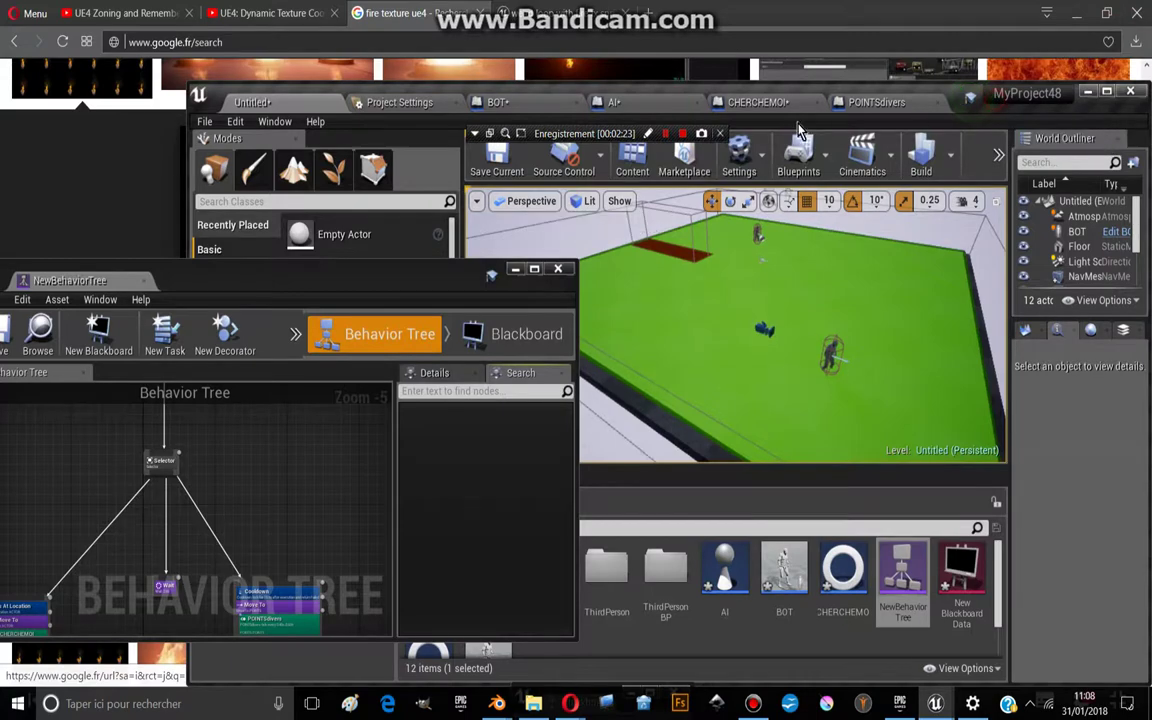
left_click_drag(880, 100, 457, 74)
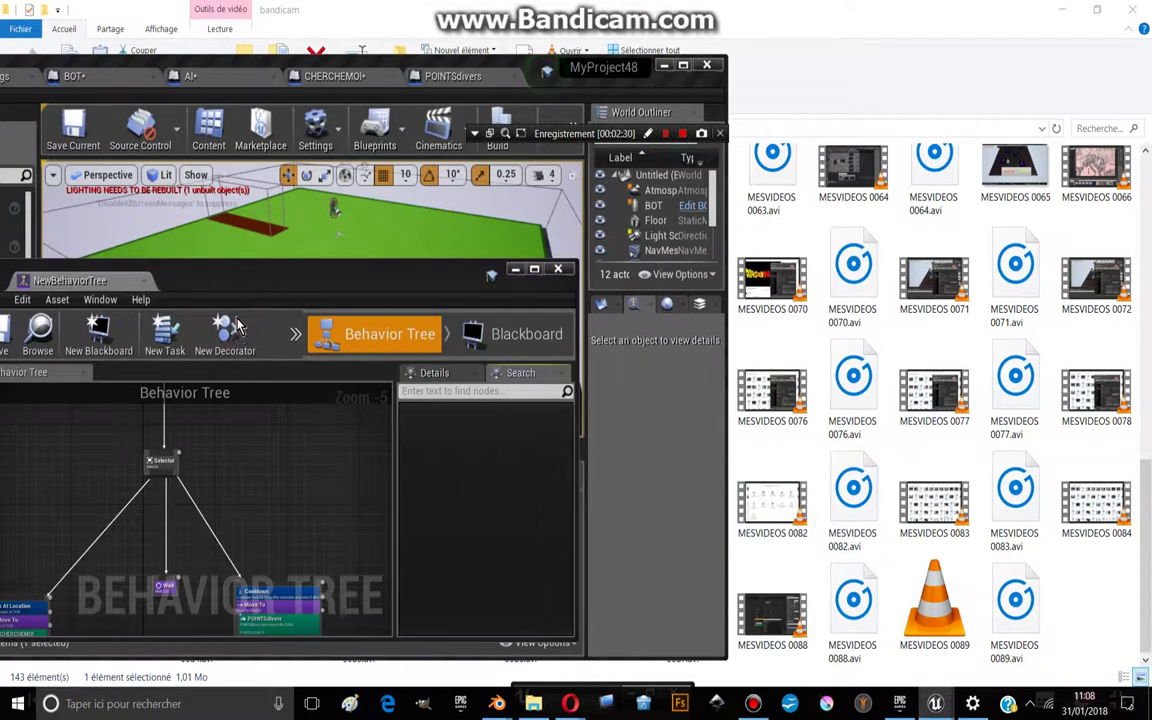
left_click_drag(226, 280, 636, 205)
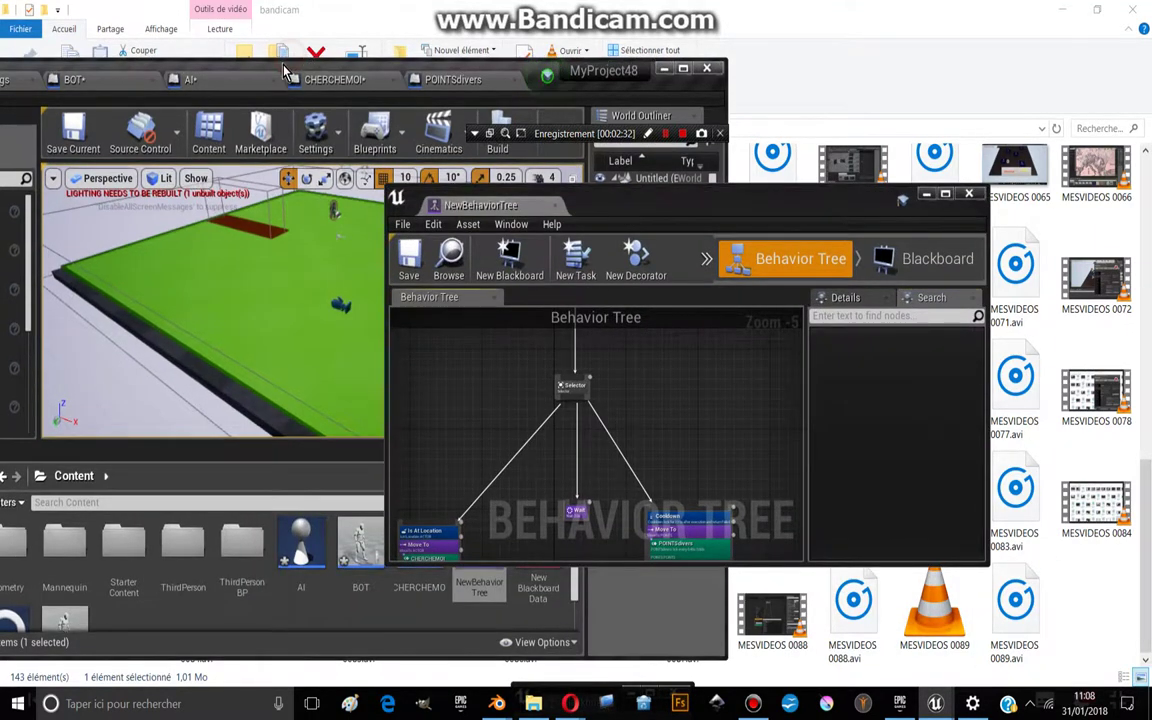
left_click_drag(290, 57, 580, 13)
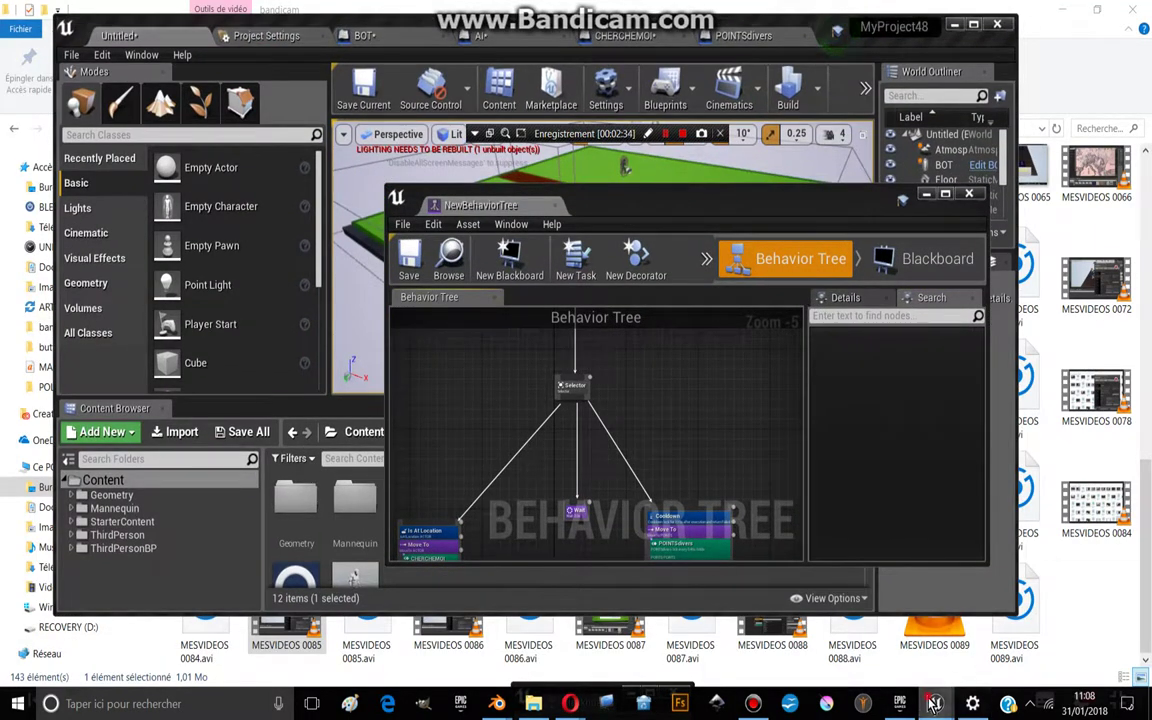
Step: Check the Windows display projection options, then maximize the behavior tree editor
mouse_move(945, 707)
left_click(1127, 706)
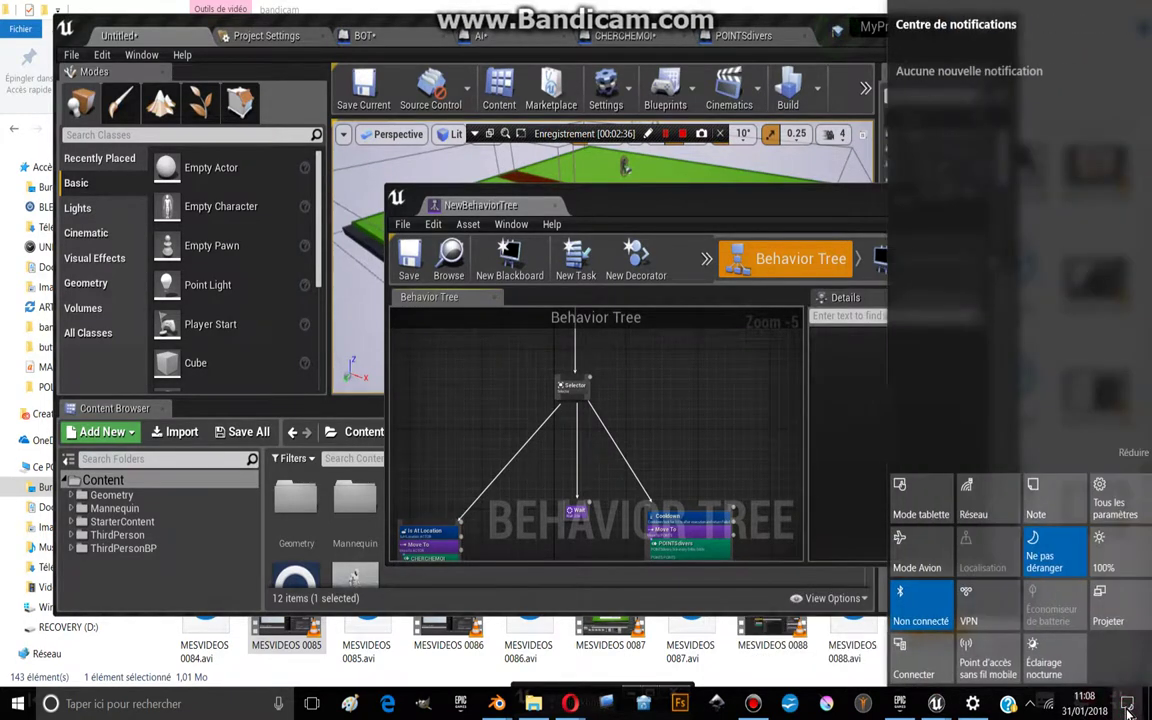
left_click(1005, 547)
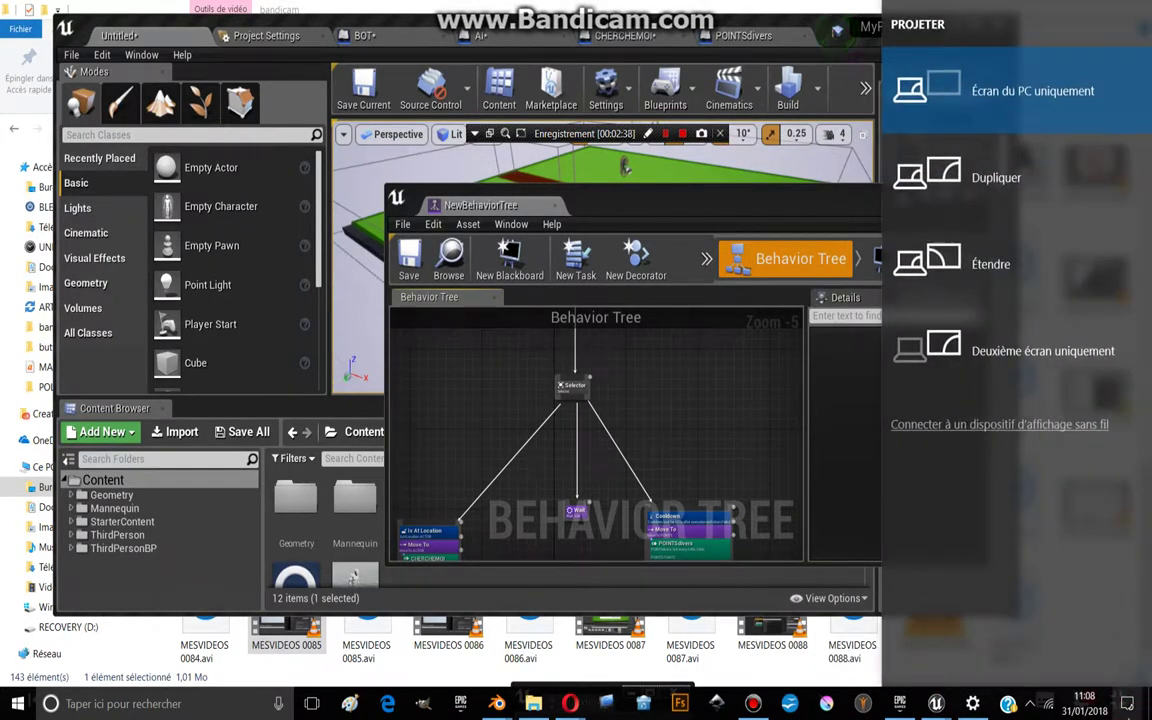
left_click(1127, 706)
left_click(935, 703)
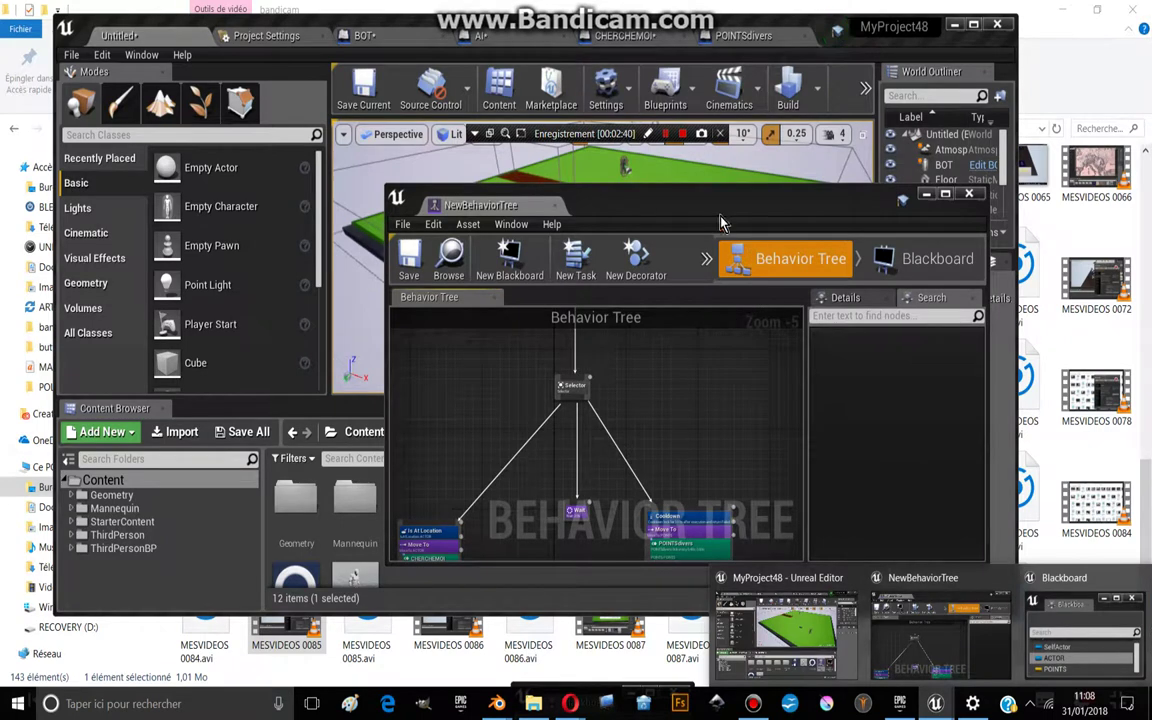
left_click_drag(597, 212, 415, 150)
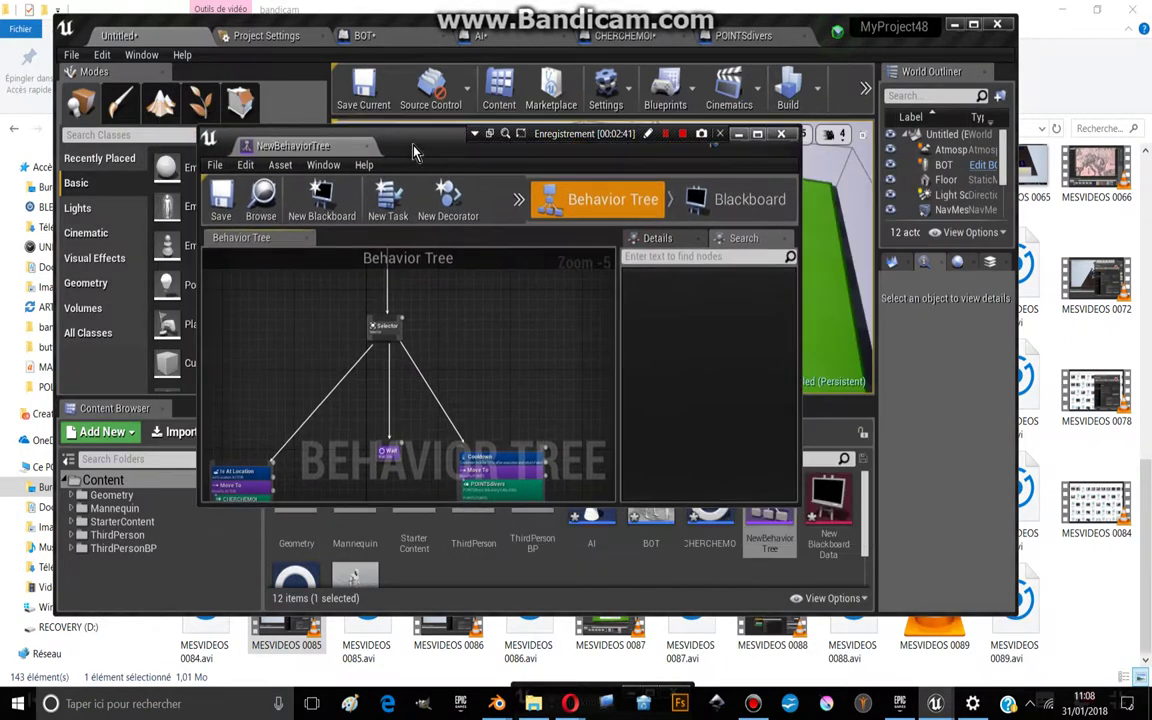
left_click(757, 136)
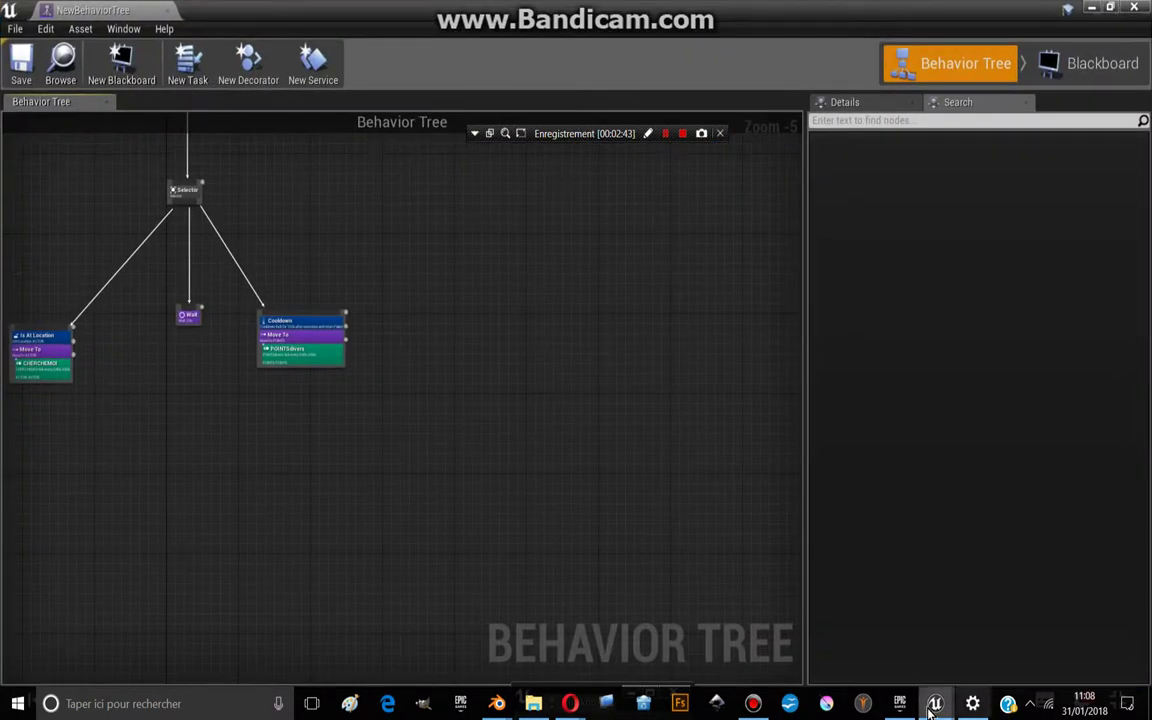
Step: Close the detached Blackboard window and check the editor's Window menu
mouse_move(933, 705)
left_click(1137, 580)
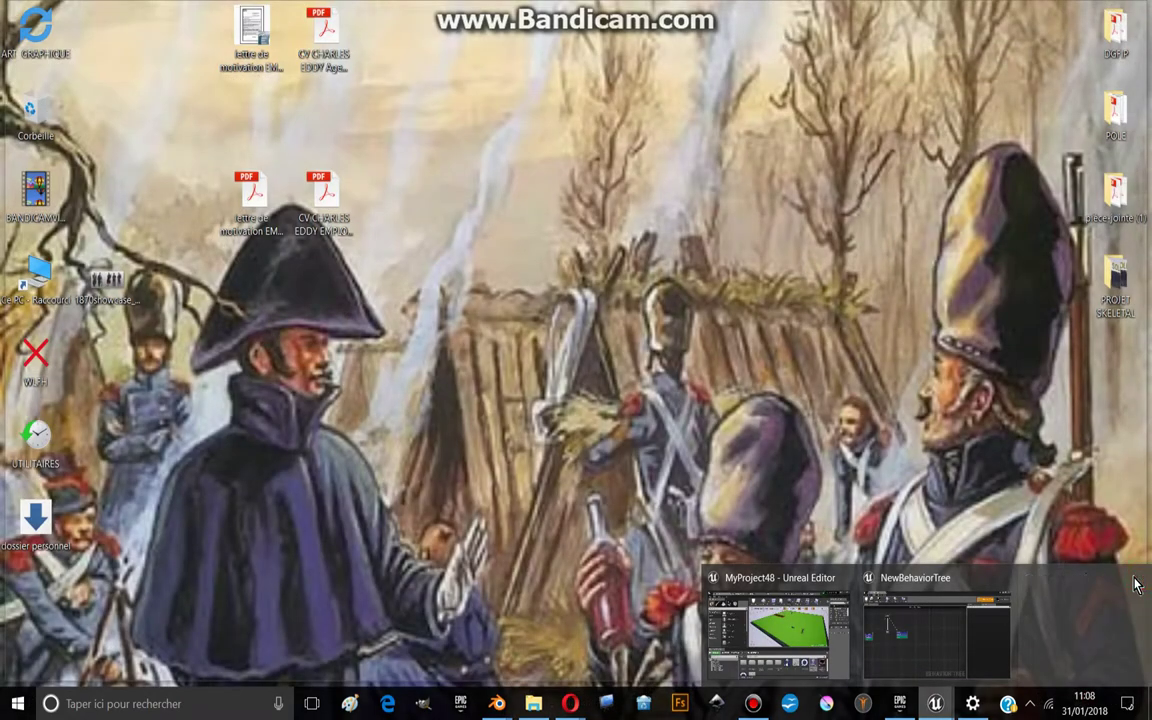
left_click(118, 30)
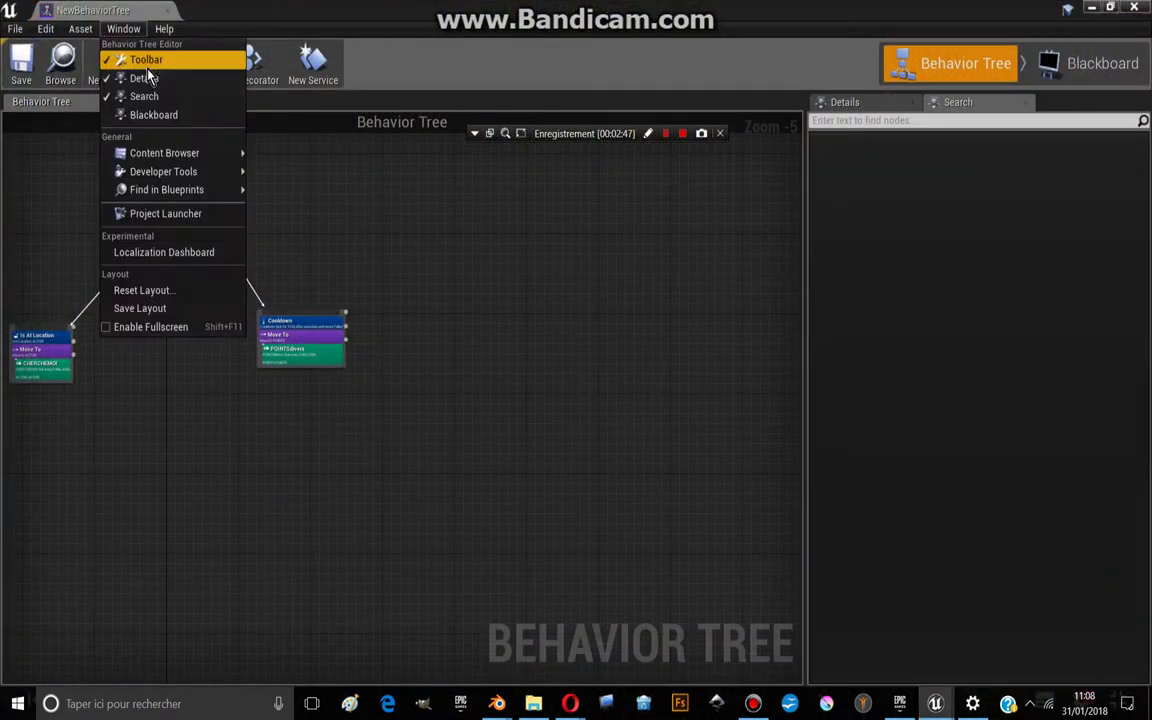
left_click(141, 115)
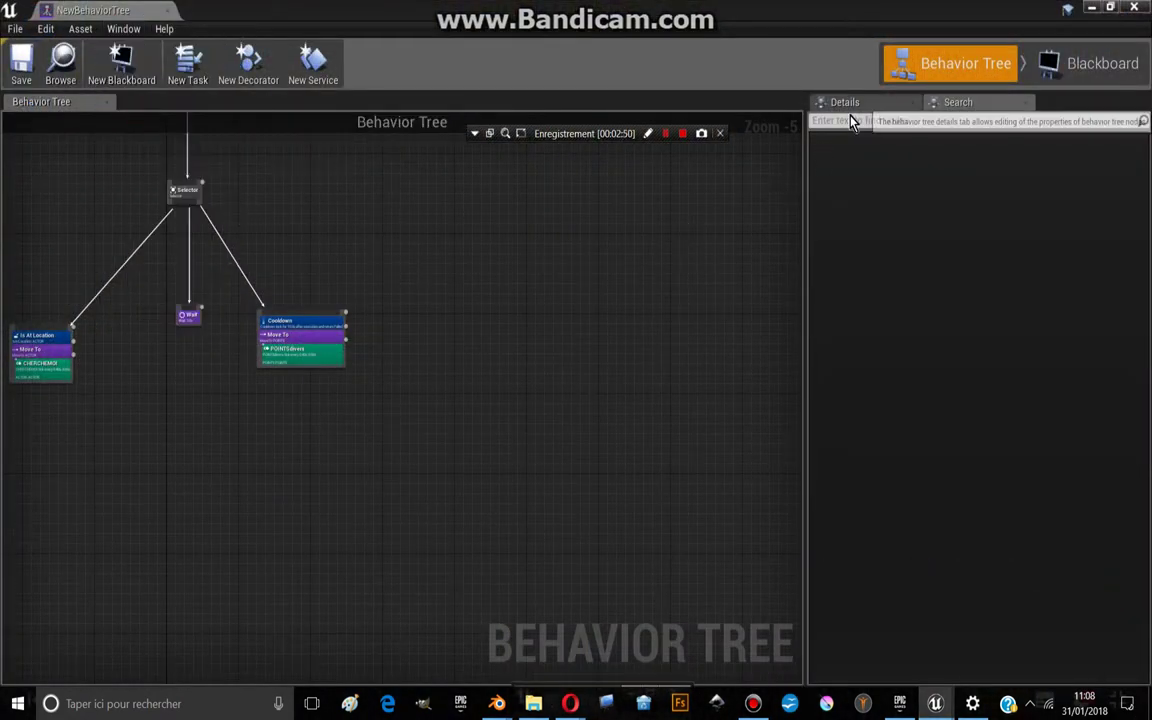
Step: Try docking the behavior tree editor into the main editor, then bring it back maximized
left_click(1108, 9)
left_click_drag(295, 146, 497, 36)
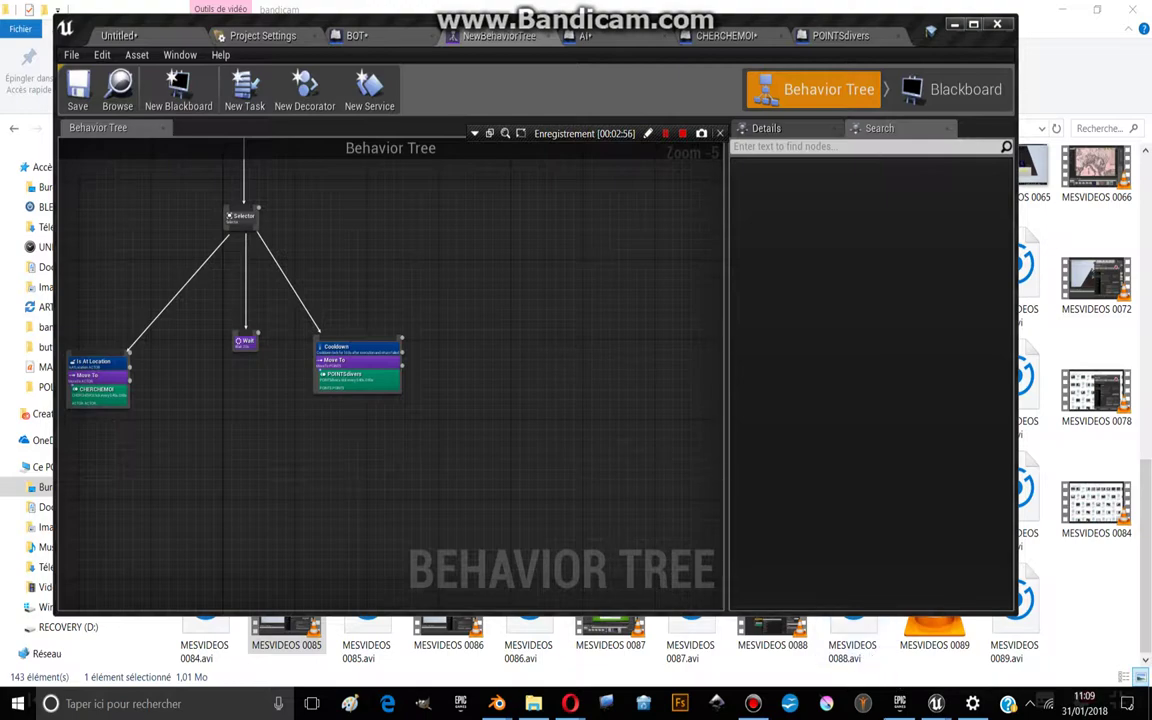
mouse_move(936, 705)
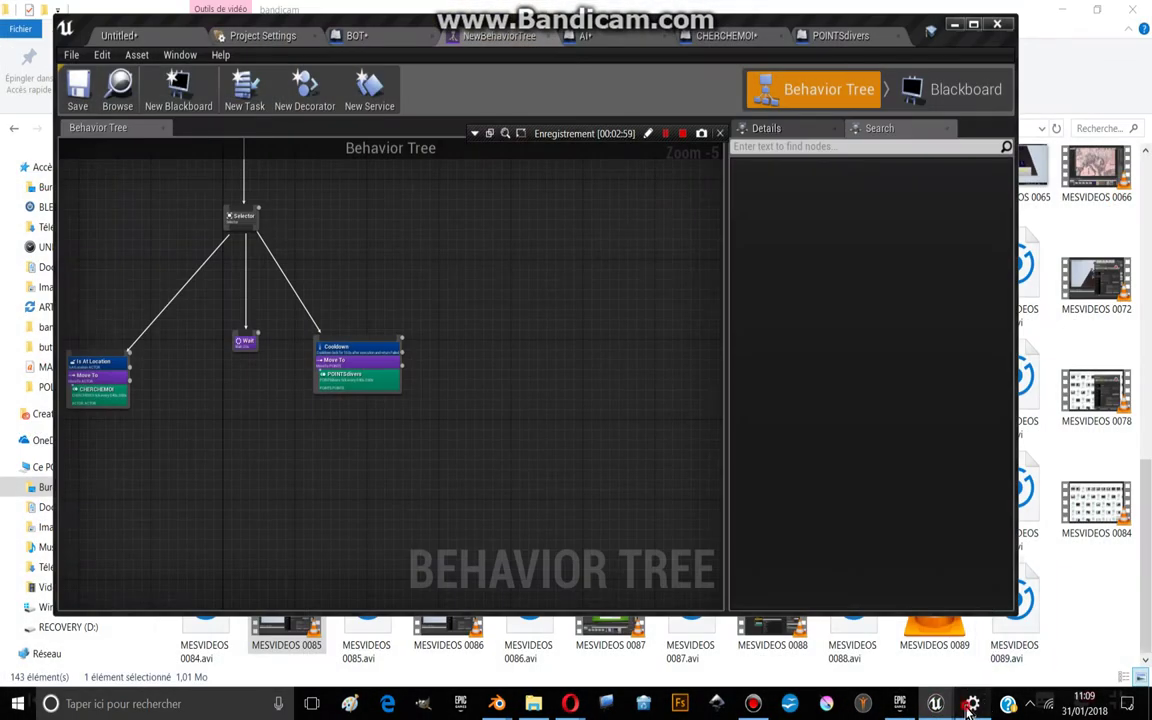
left_click(968, 706)
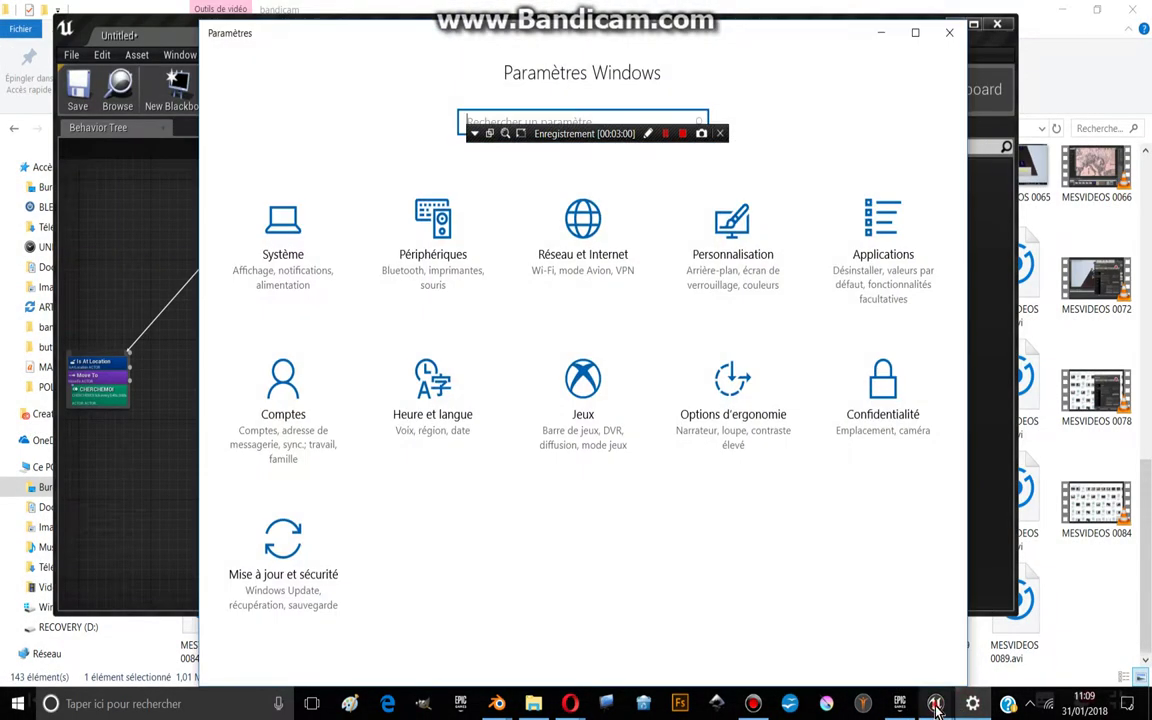
left_click(936, 704)
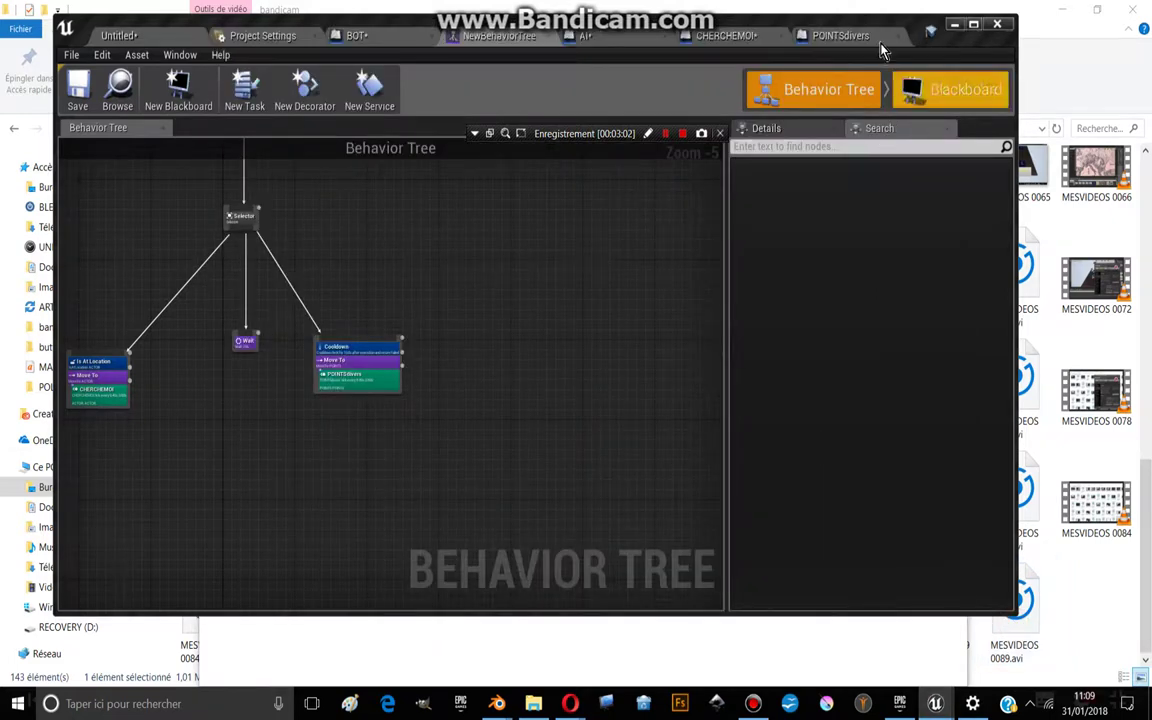
left_click(975, 25)
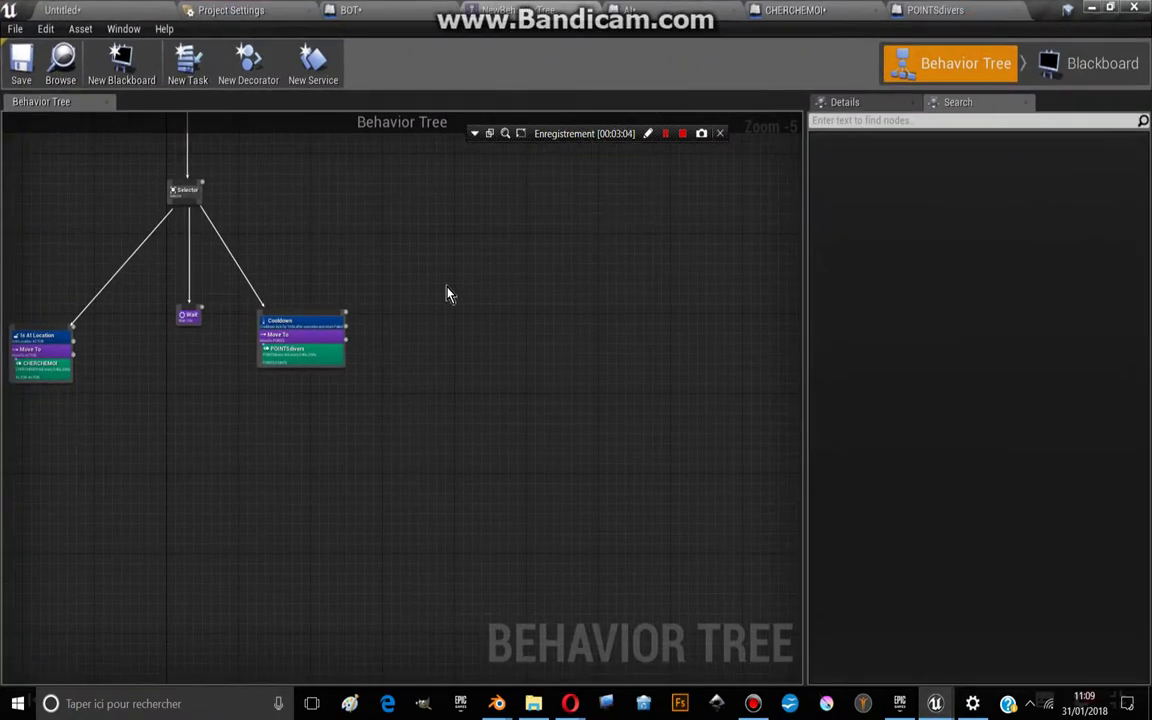
right_click_drag(447, 293, 517, 345)
scroll(230, 157, "up", 2)
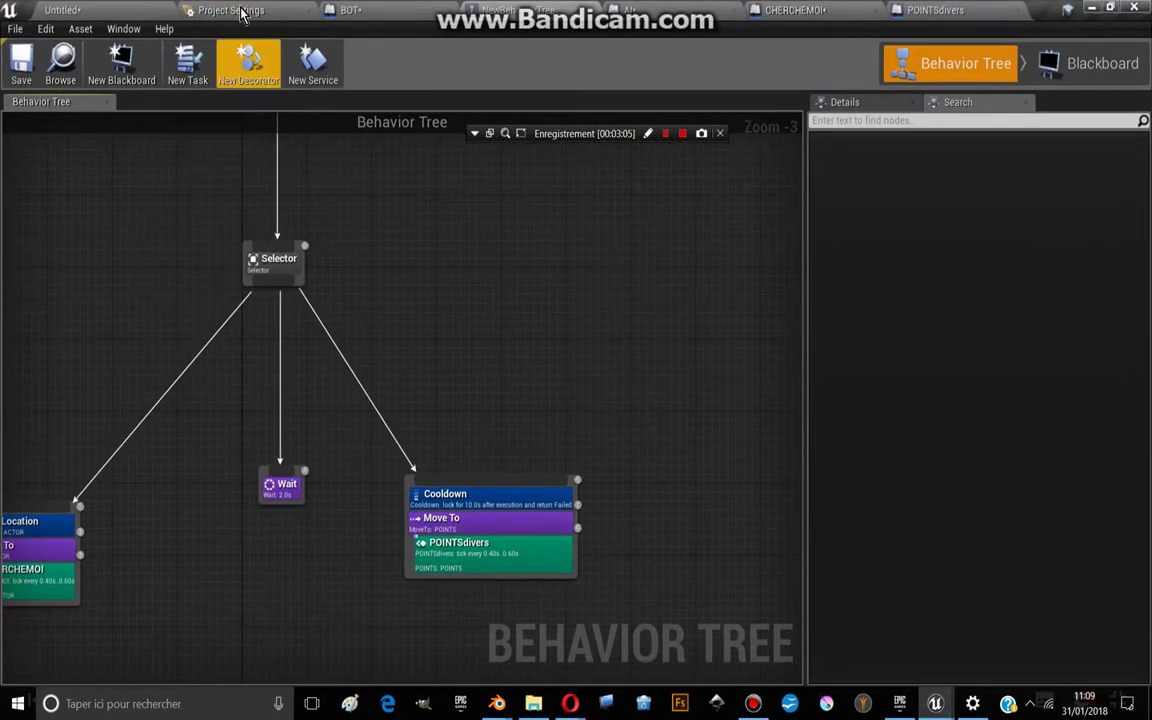
Step: Open Window > Blackboard, then close the separate Blackboard window from the taskbar
left_click(124, 29)
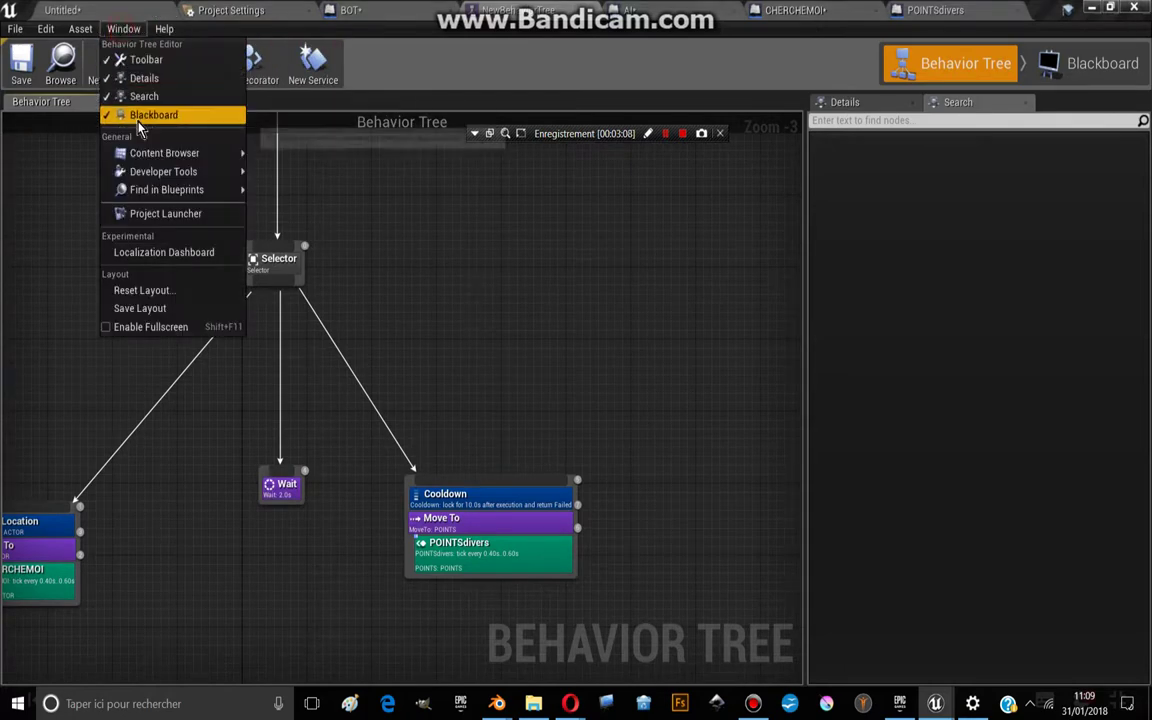
left_click(136, 120)
left_click(124, 29)
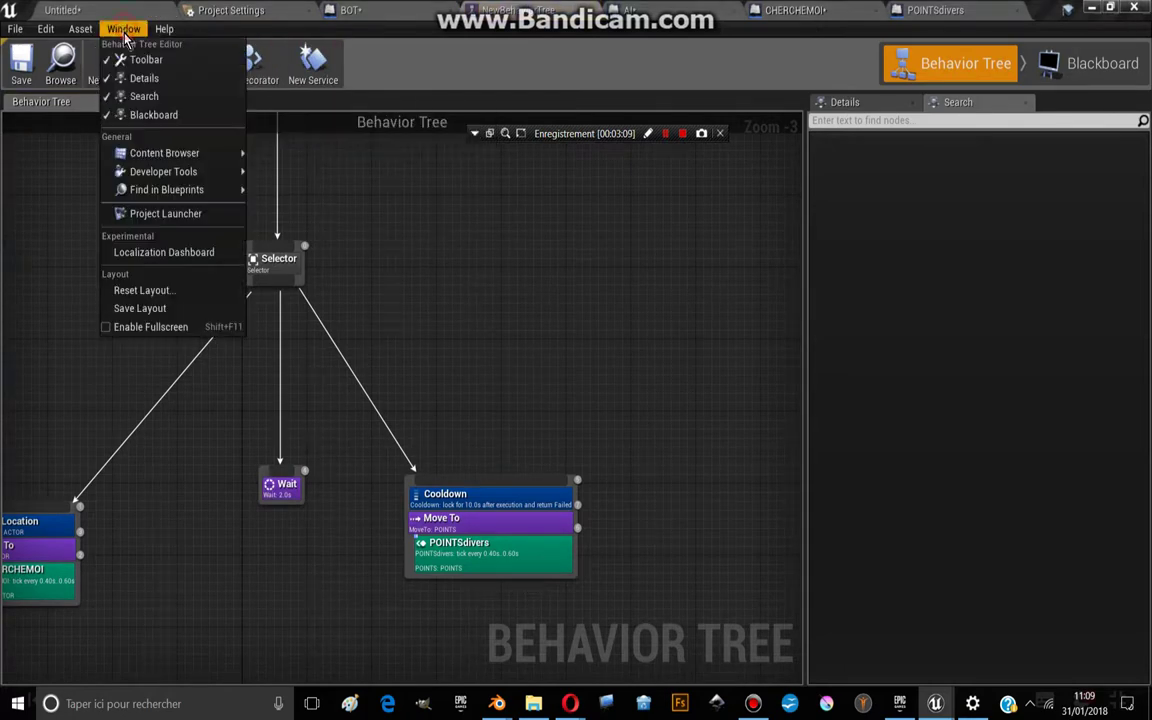
left_click(126, 117)
mouse_move(935, 703)
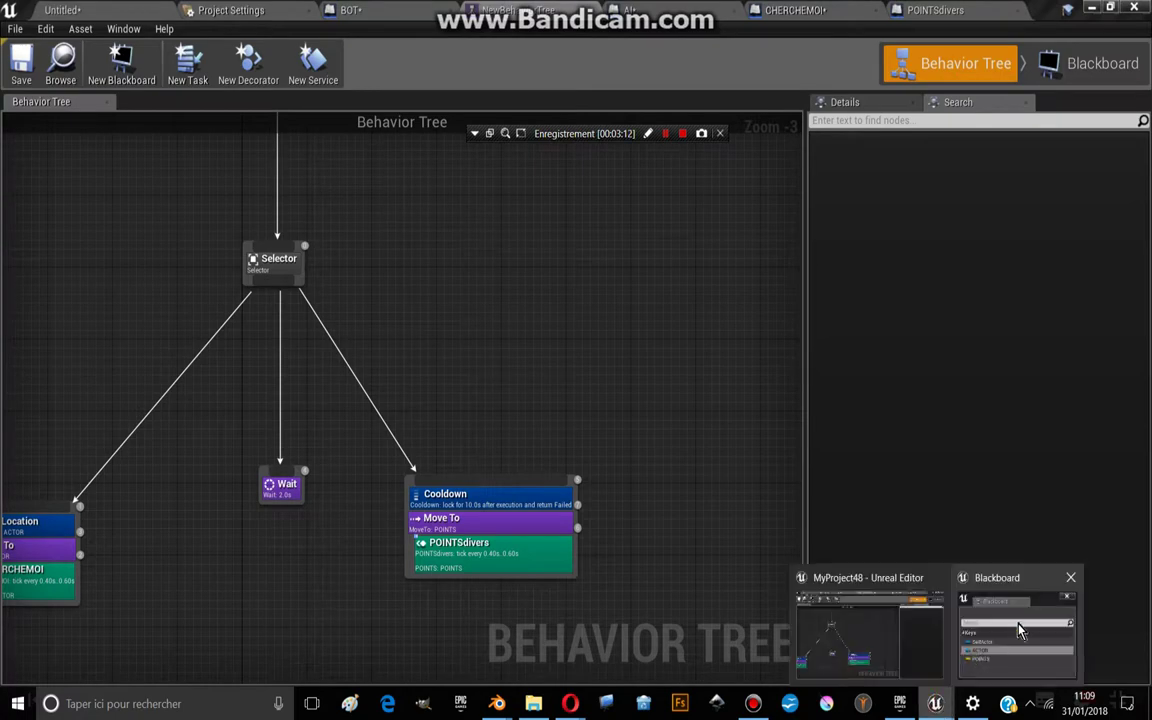
left_click(1070, 578)
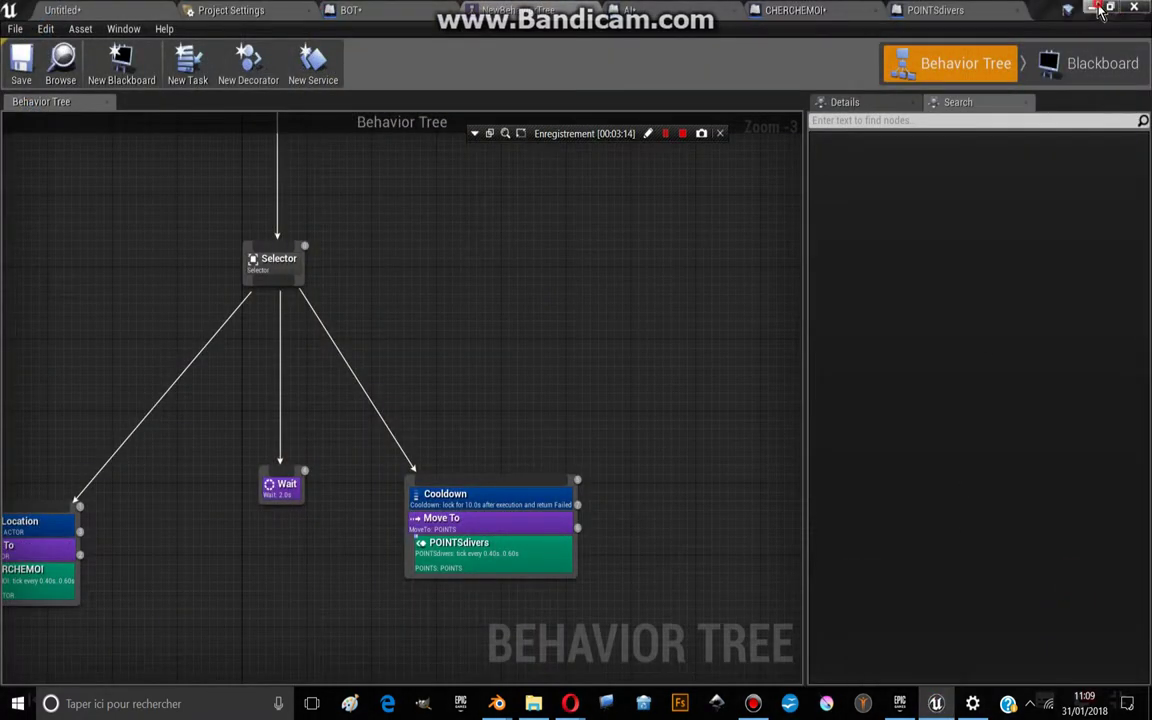
left_click(972, 703)
Step: Close Windows Settings and Blender, minimize Explorer, exit YouTube fullscreen, and return to Unreal
left_click(949, 31)
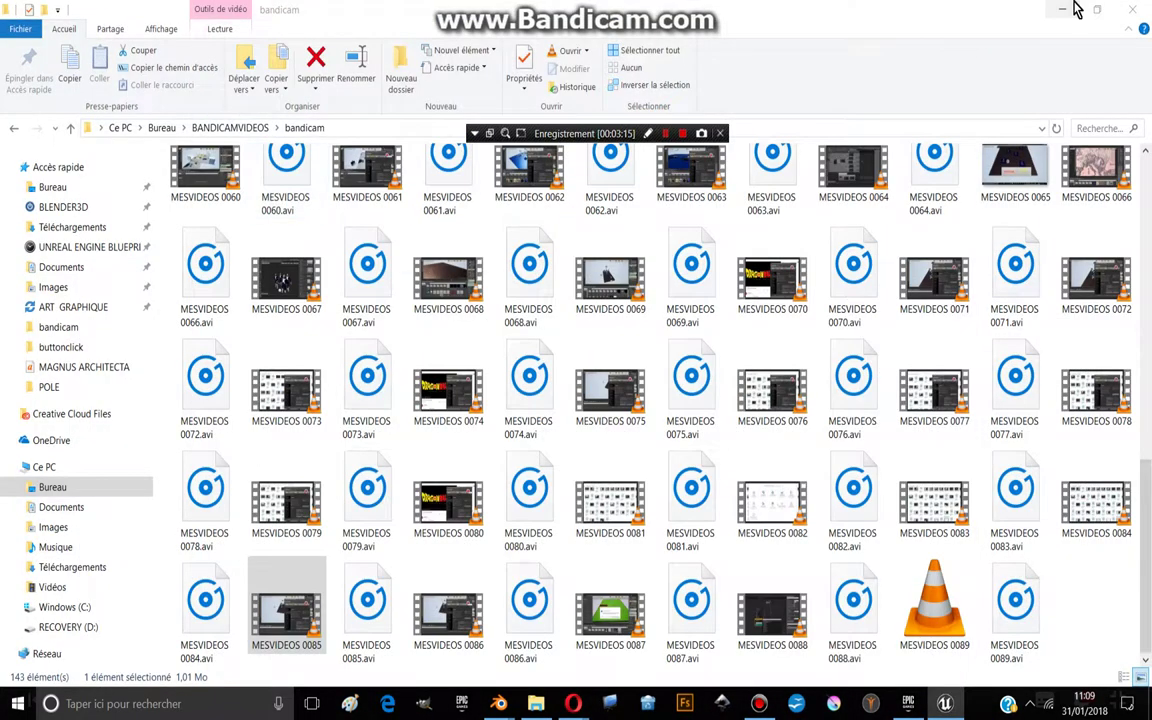
left_click(1066, 10)
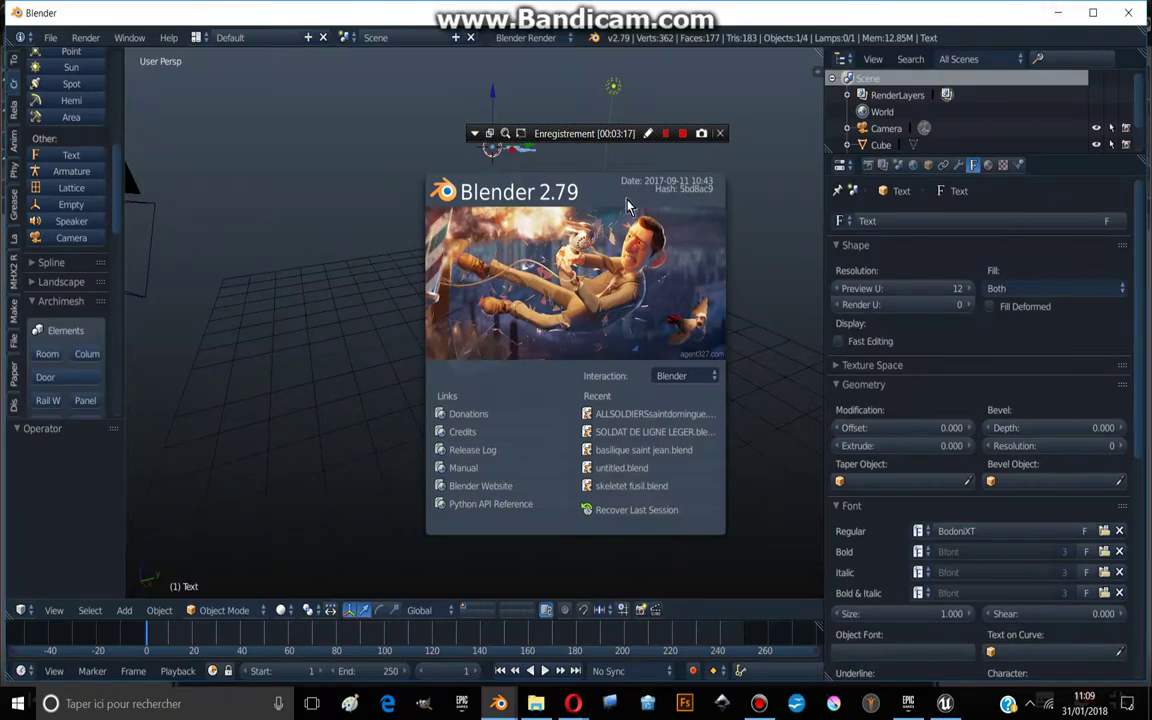
left_click(1135, 12)
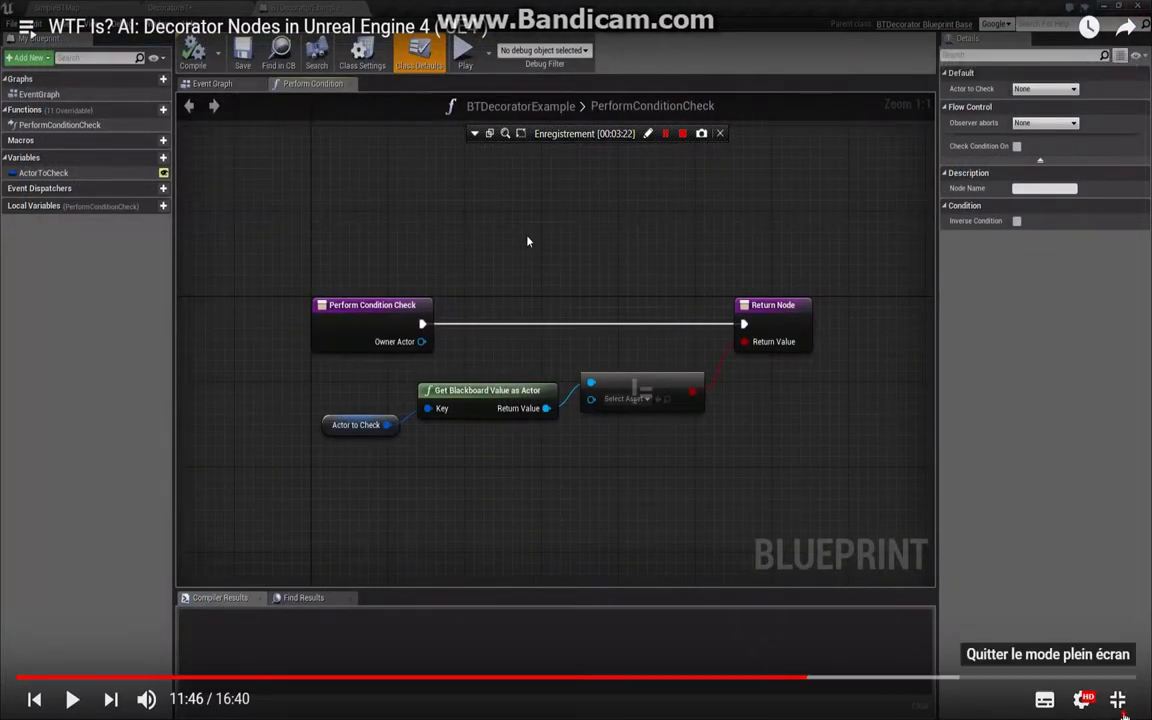
left_click(1118, 698)
left_click(944, 704)
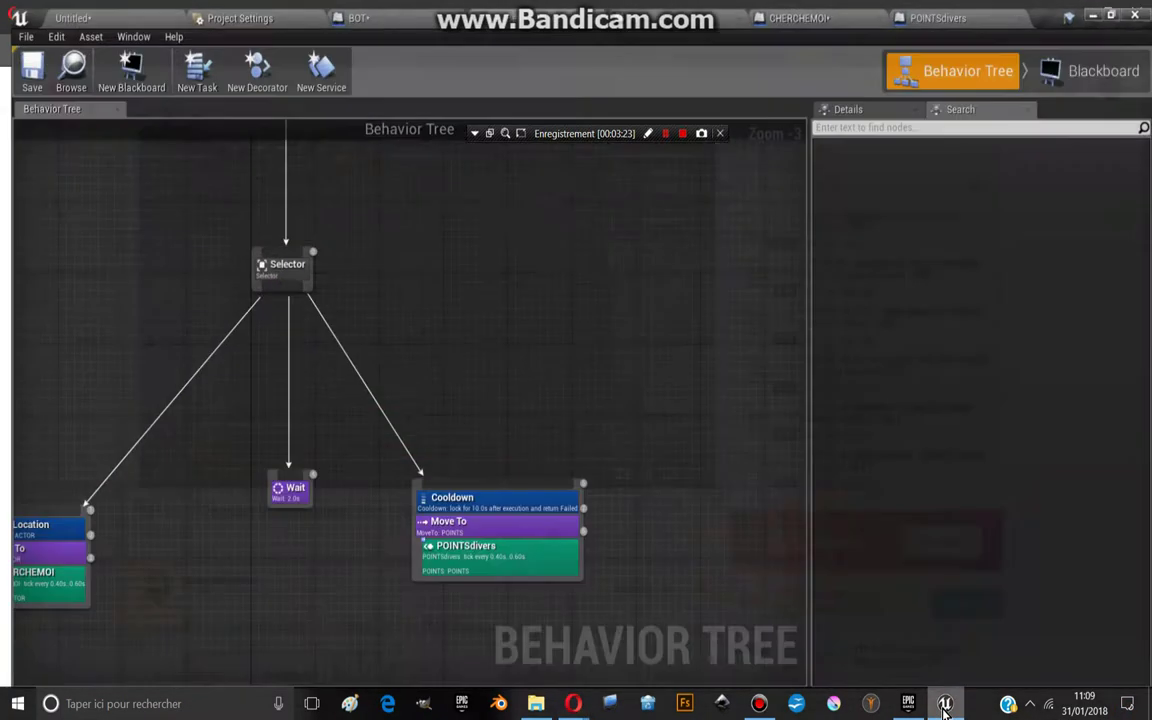
Step: Stop the simulation and line up Cast To ThirdPersonCharacter in the AI blueprint's Event Graph
left_click(100, 12)
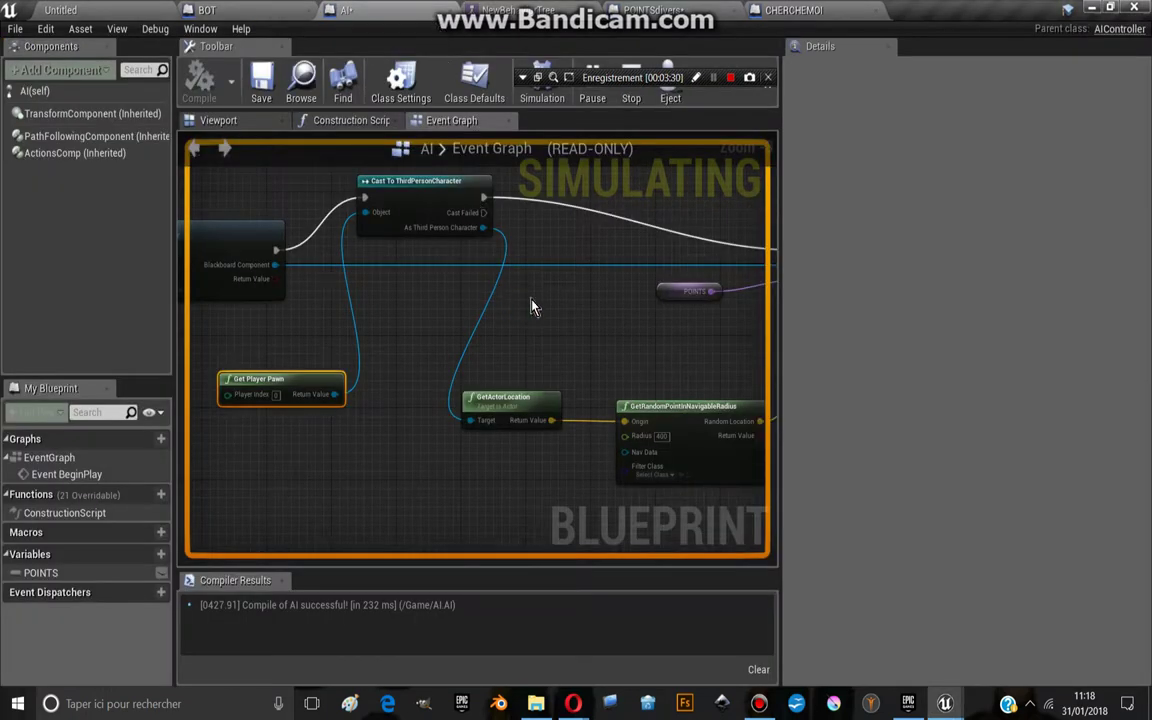
key("Escape")
scroll(571, 327, "down", 3)
scroll(491, 286, "up", 1)
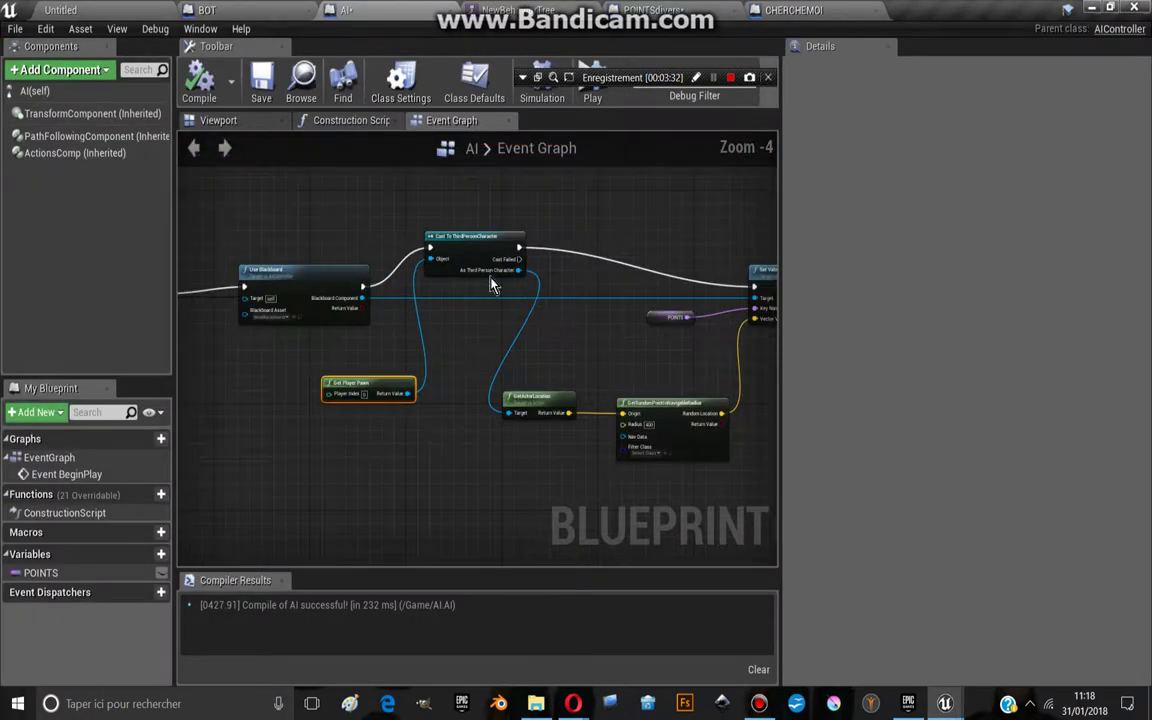
left_click_drag(475, 248, 487, 292)
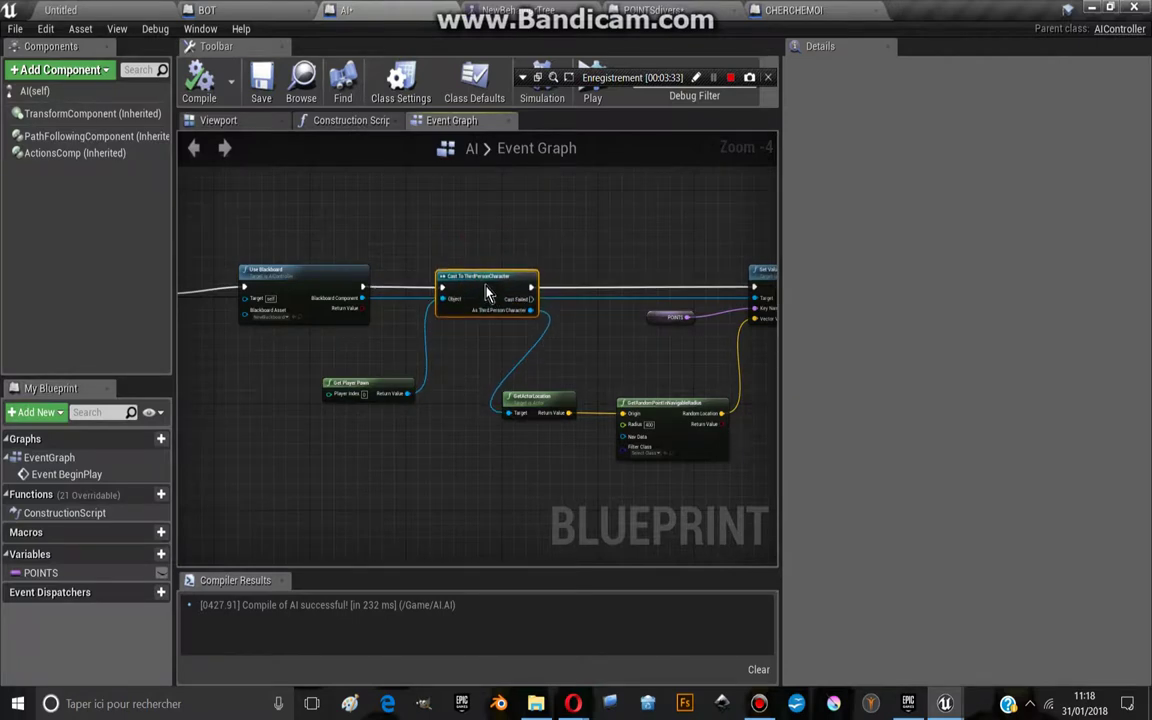
Step: Inspect the Event BeginPlay and Run Behavior Tree nodes at the start of the graph
scroll(490, 286, "down", 2)
right_click_drag(607, 327, 594, 270)
scroll(594, 270, "up", 3)
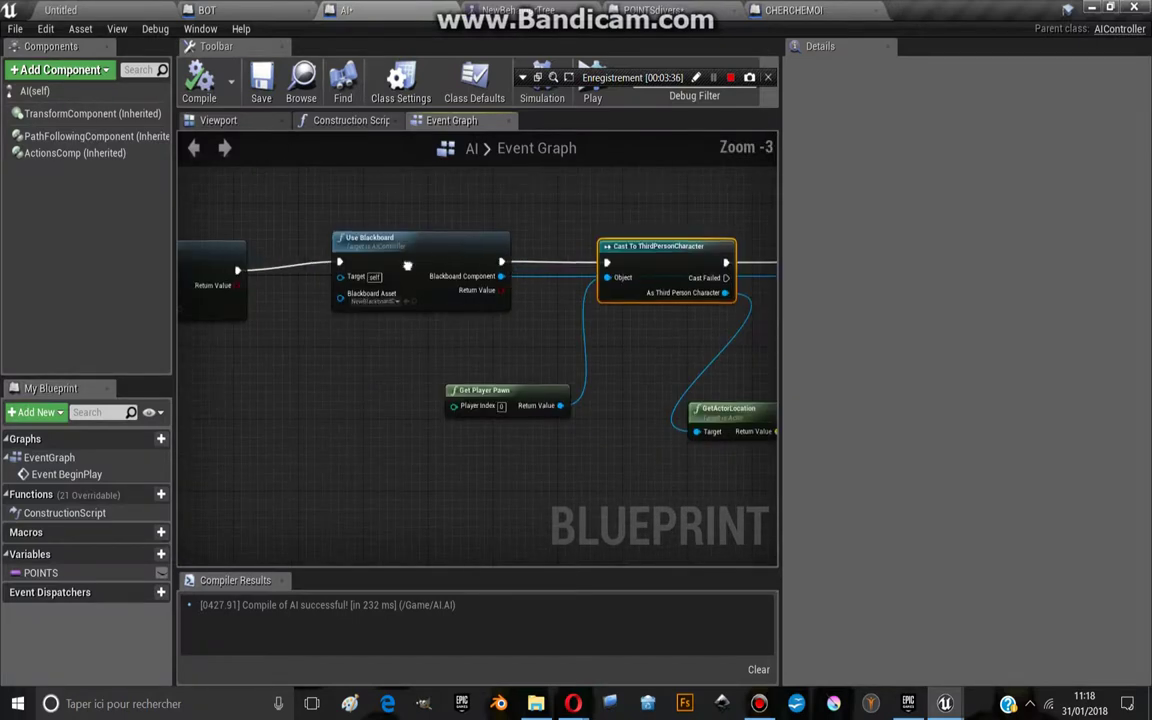
right_click_drag(202, 310, 440, 310)
left_click(367, 310)
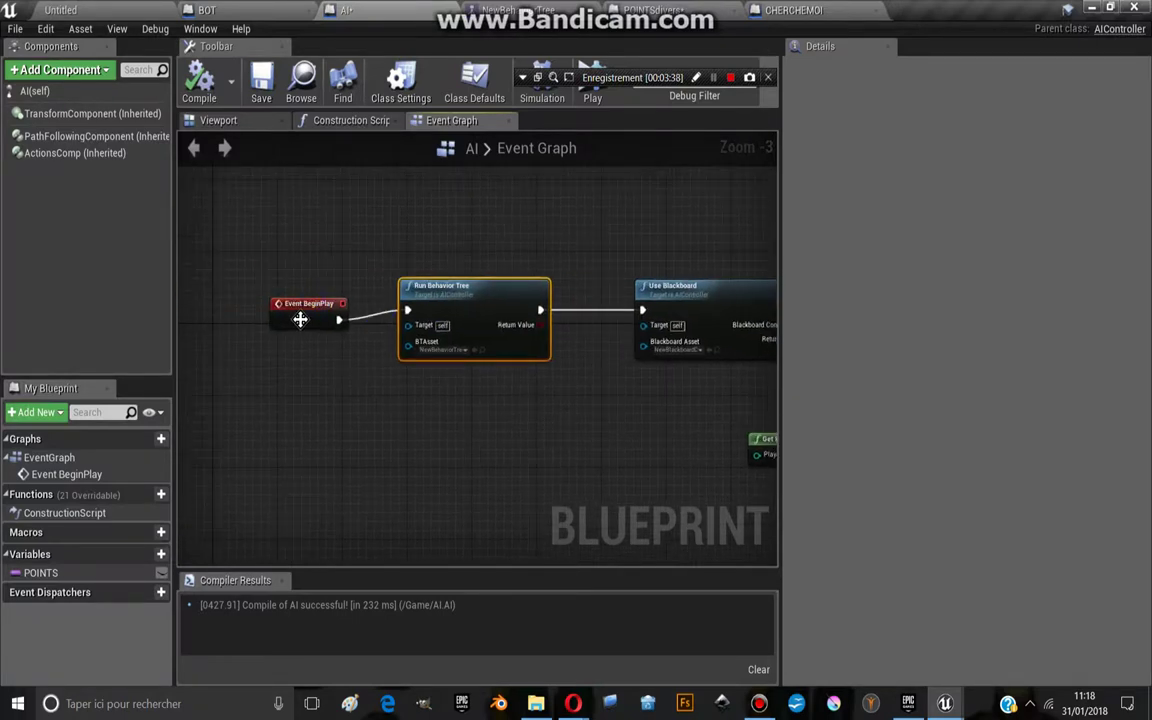
left_click(295, 315)
Step: Reposition the GetActorLocation and GetRandomPointInNavigableRadius nodes
scroll(470, 329, "down", 3)
right_click_drag(604, 342, 474, 328)
scroll(474, 328, "up", 2)
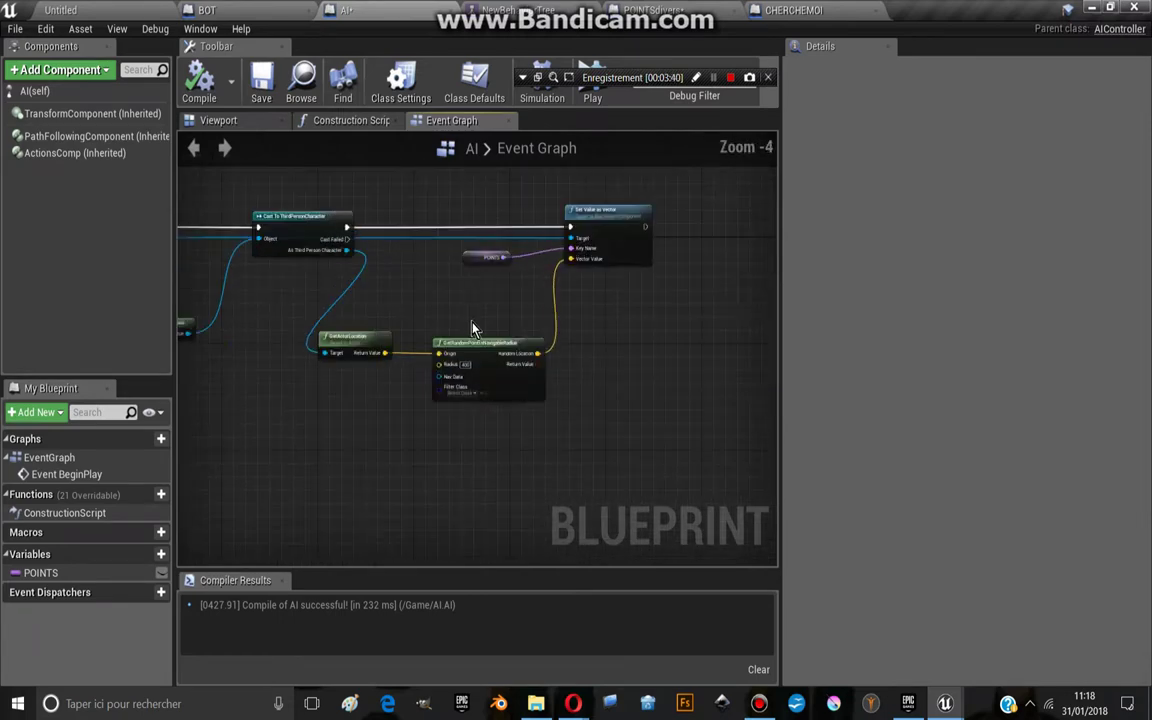
left_click_drag(357, 345, 303, 378)
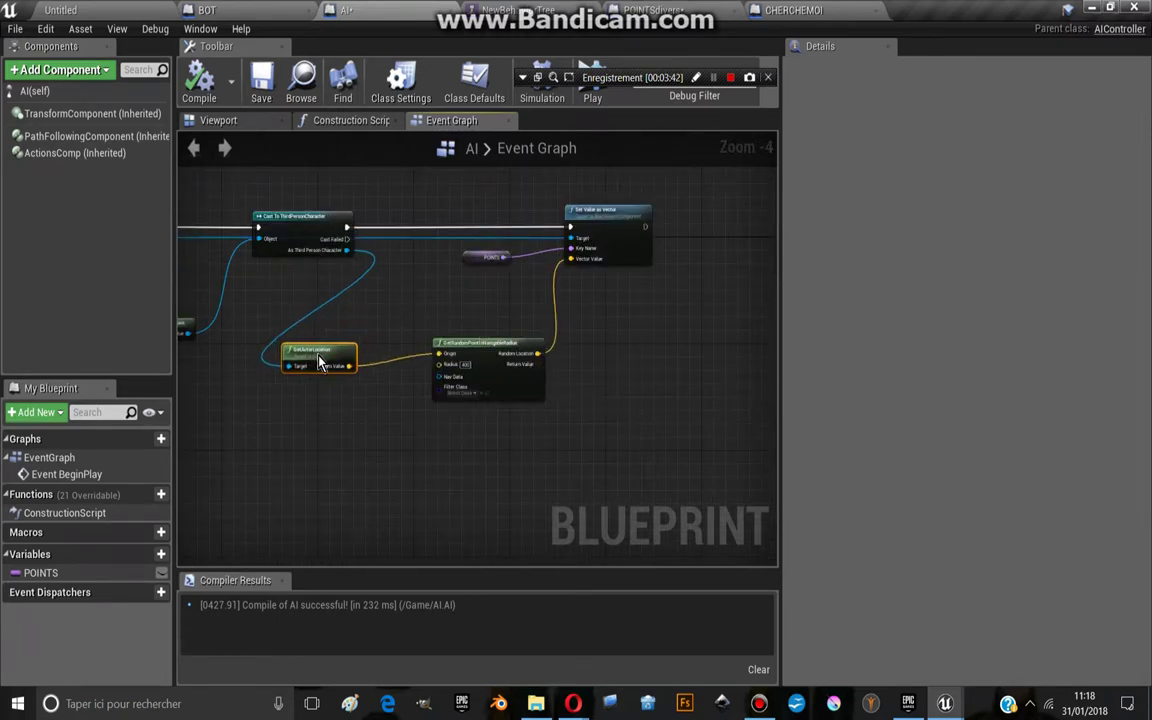
left_click_drag(511, 387, 516, 420)
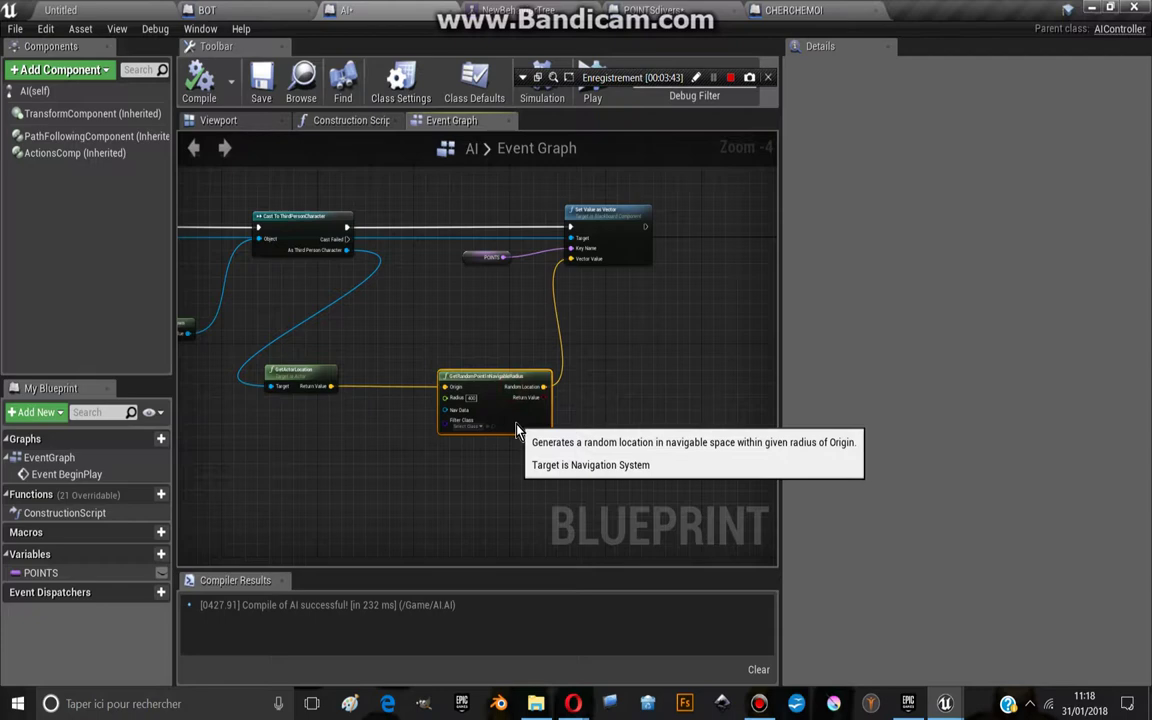
Step: Simulate the Untitled level, select the BOT, and enable the Navigation show flag
left_click(93, 12)
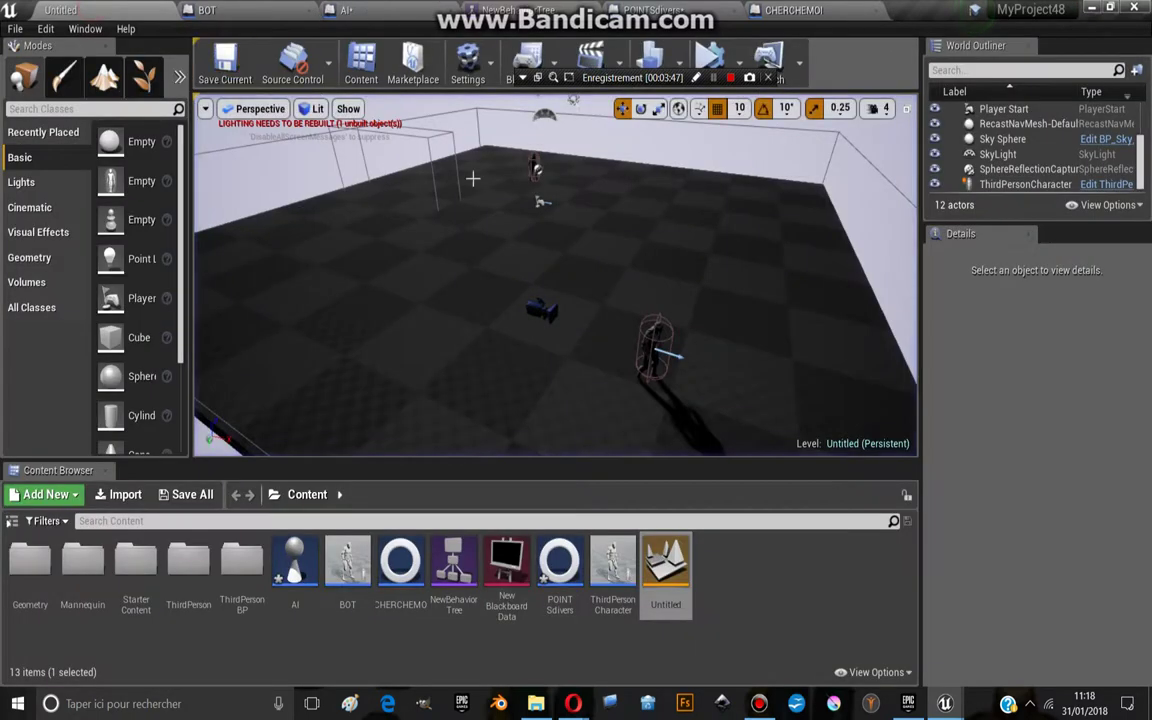
left_click_drag(582, 71, 596, 104)
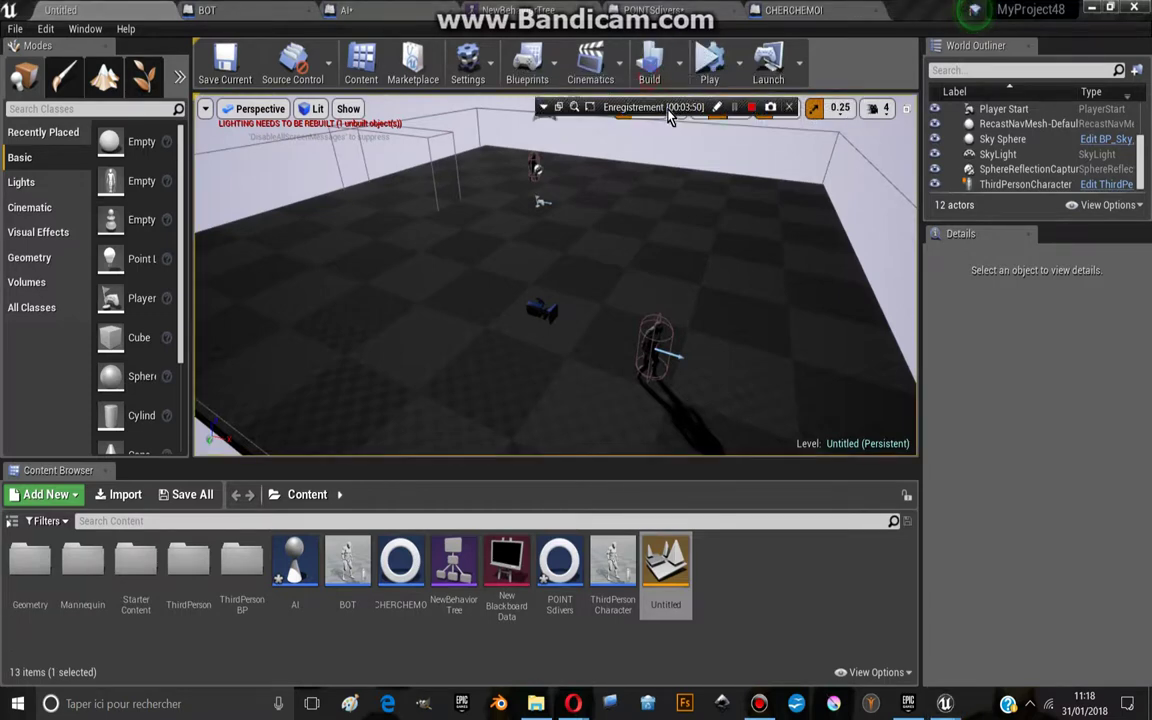
left_click(711, 70)
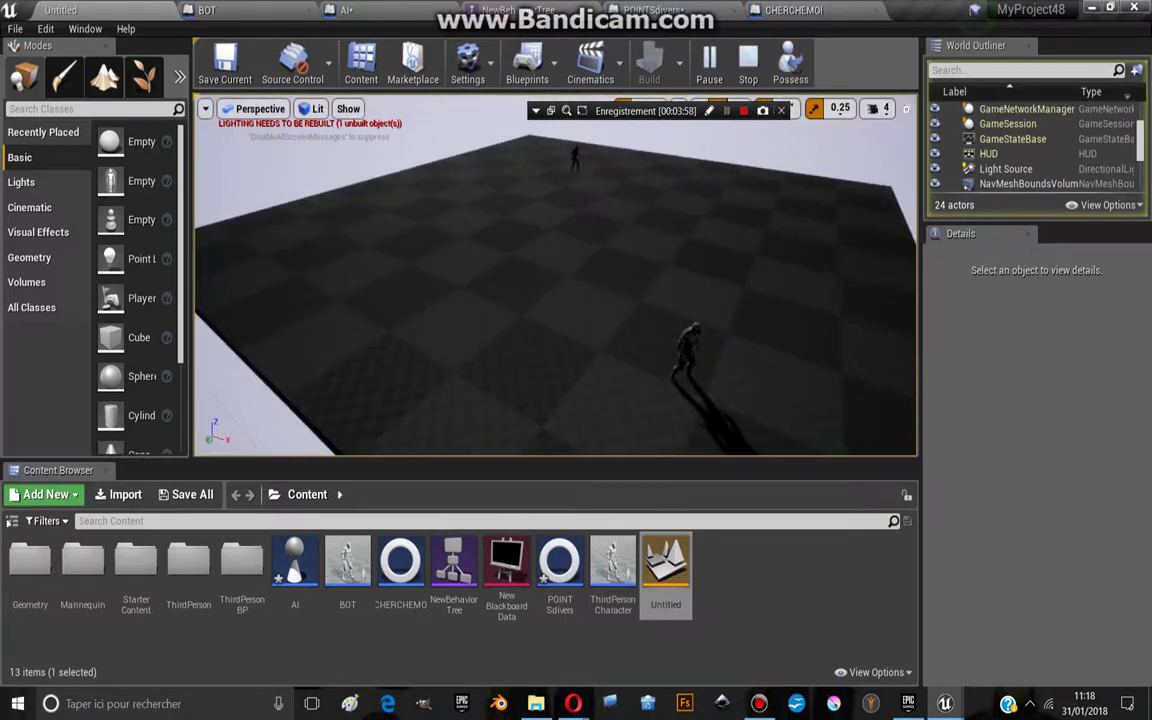
left_click(494, 185)
left_click(348, 112)
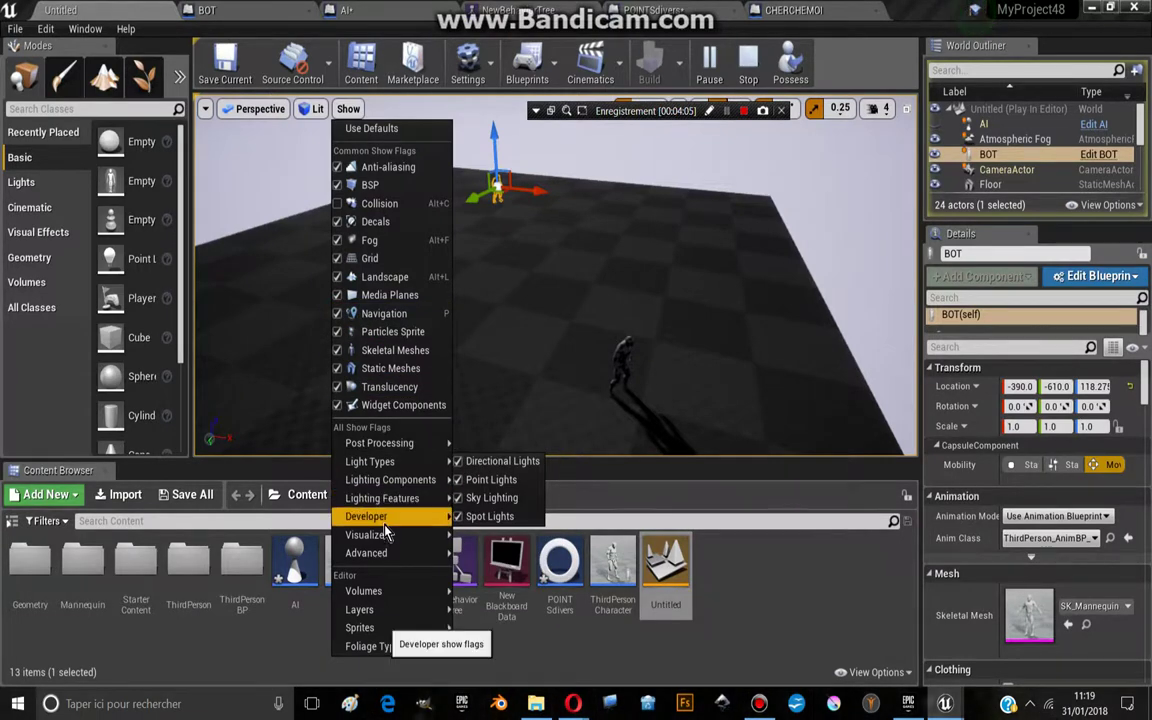
Step: Turn on the AI debugger and show the BOT's Behavior Tree category
mouse_move(378, 517)
left_click(480, 493)
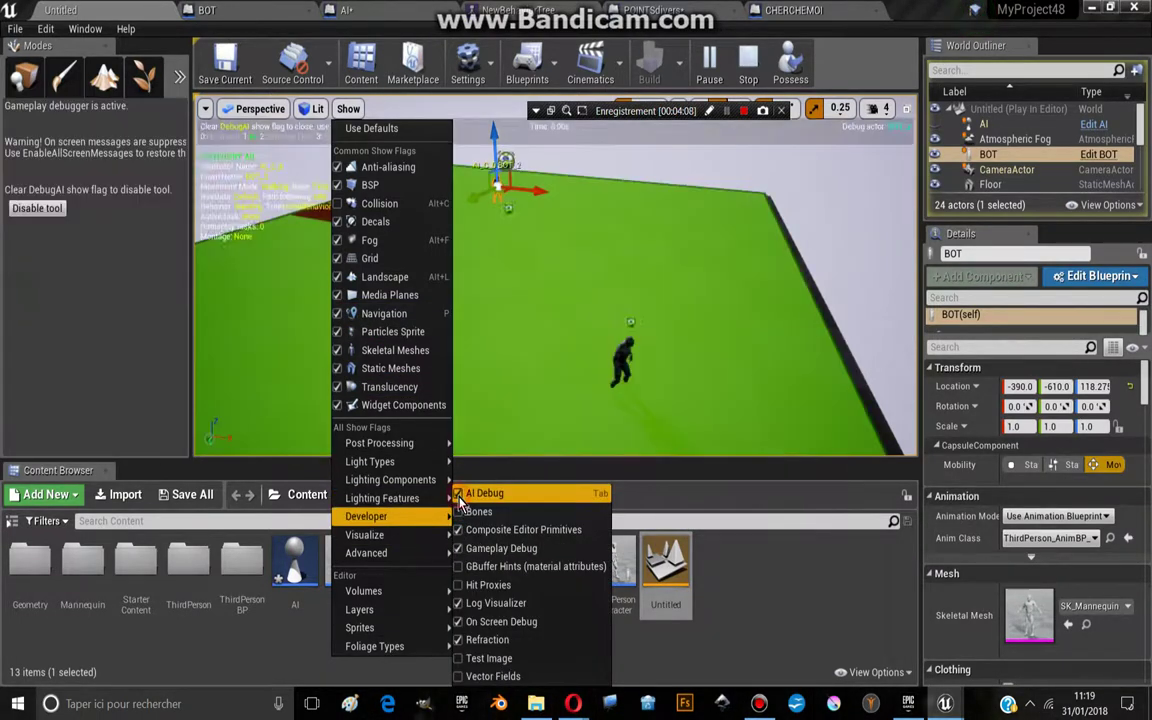
mouse_move(615, 270)
right_mouse_down()
mouse_move(594, 272)
mouse_move(640, 272)
right_mouse_up()
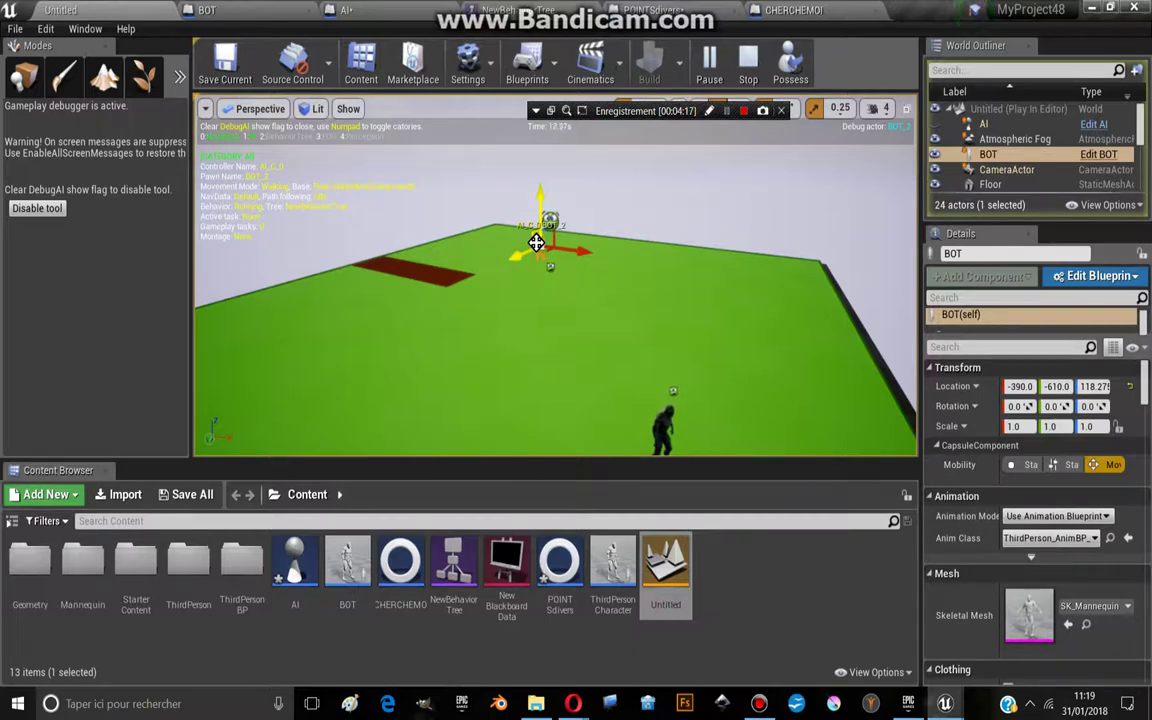
key("KP_2")
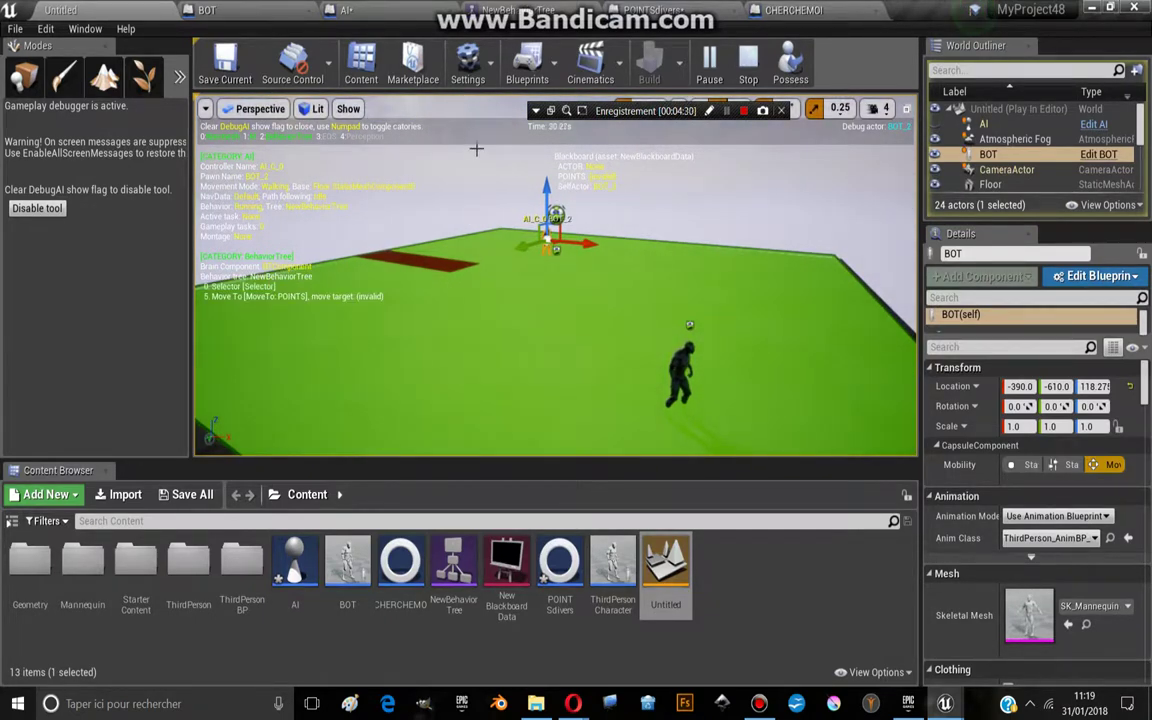
Step: Possess the player character briefly, release the mouse with Shift+F1, then eject to a free camera
left_click(789, 62)
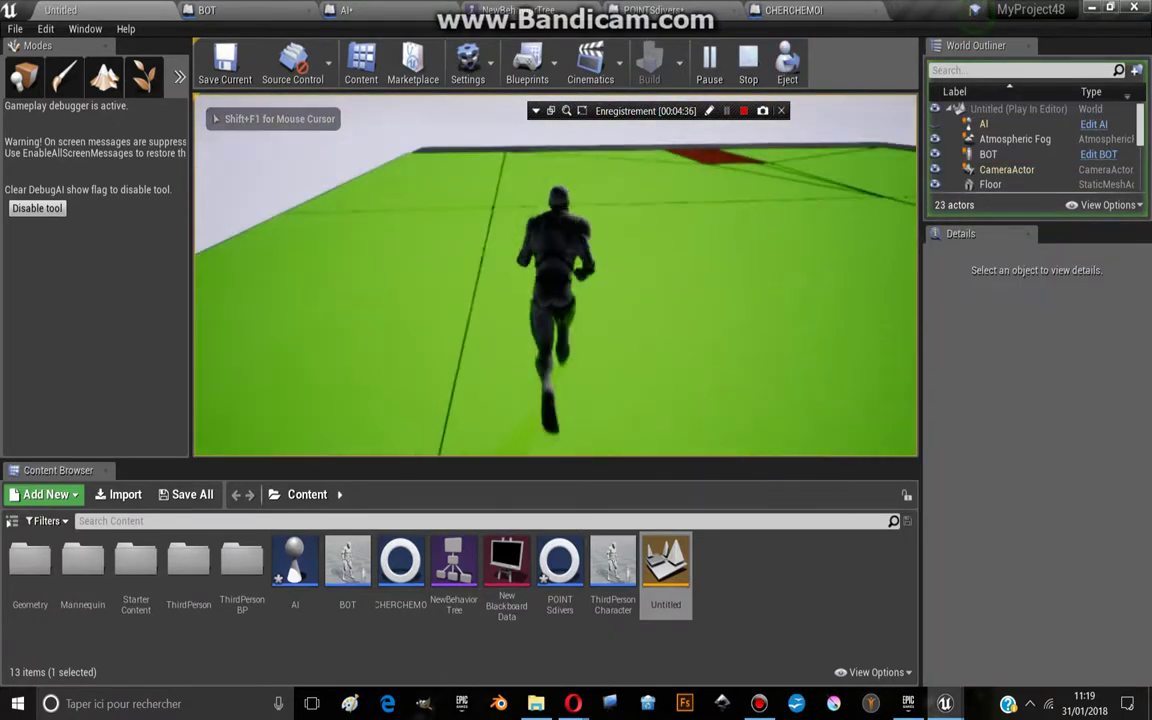
key("shift+F1")
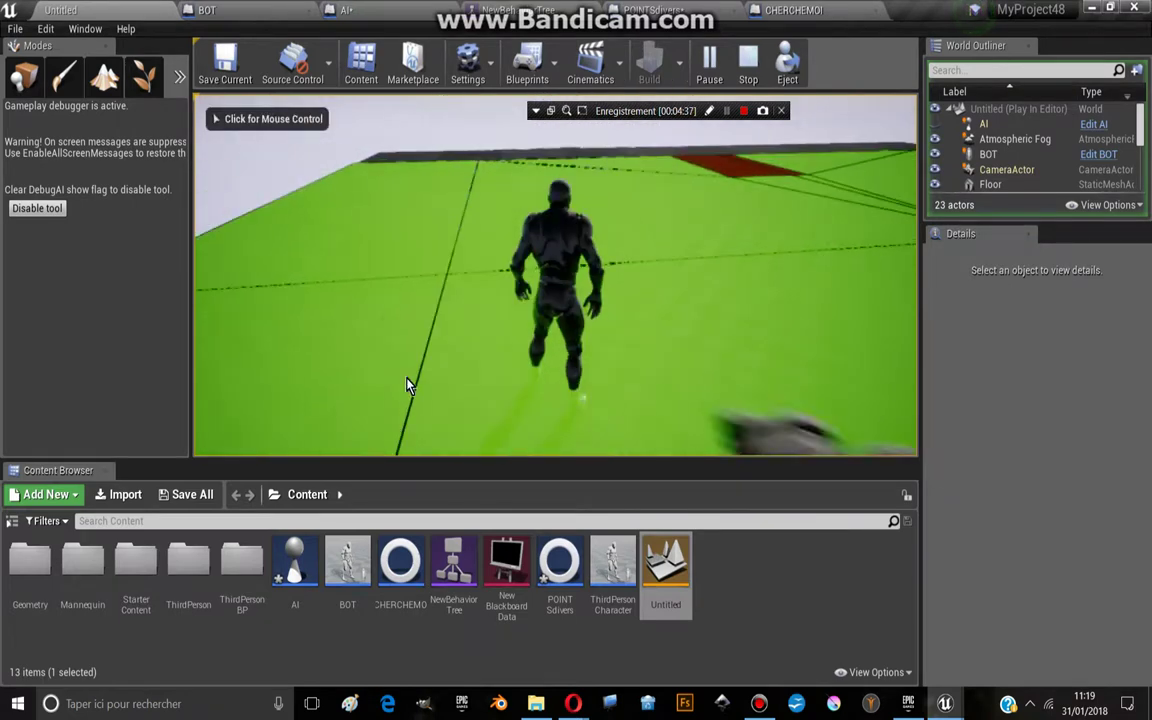
left_click(786, 72)
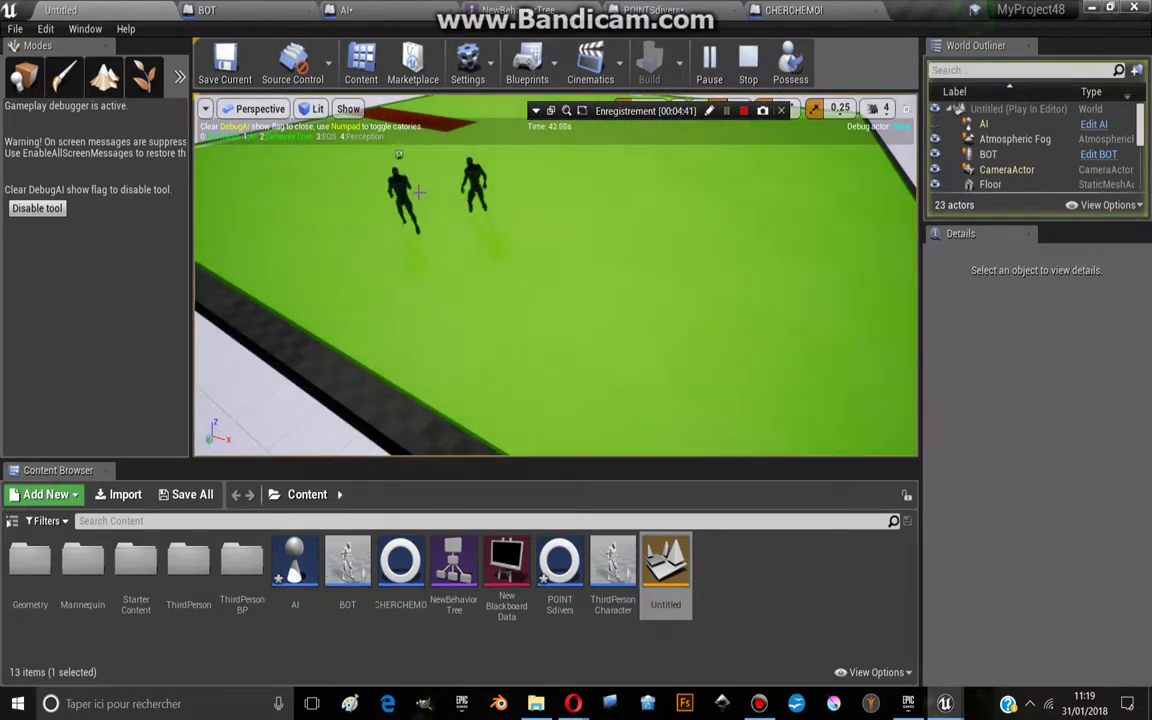
Step: Focus the BOT, watch NewBehaviorTree run, then stop the simulation and return to Untitled
double_click(988, 154)
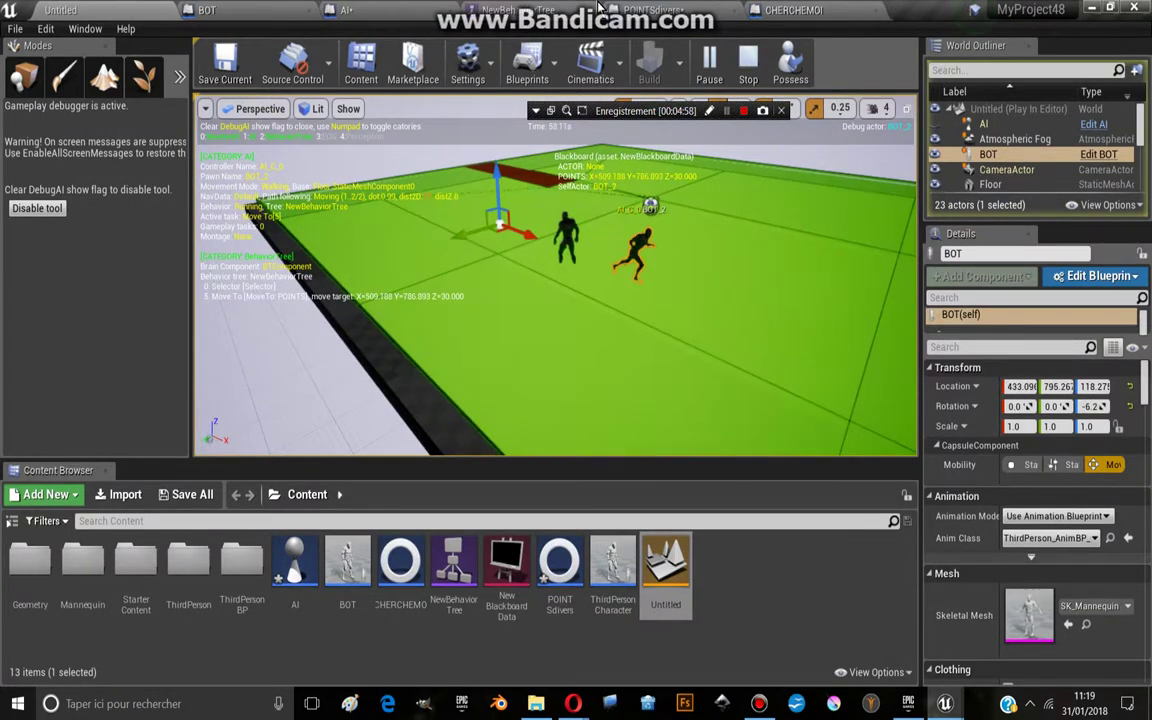
left_click(594, 9)
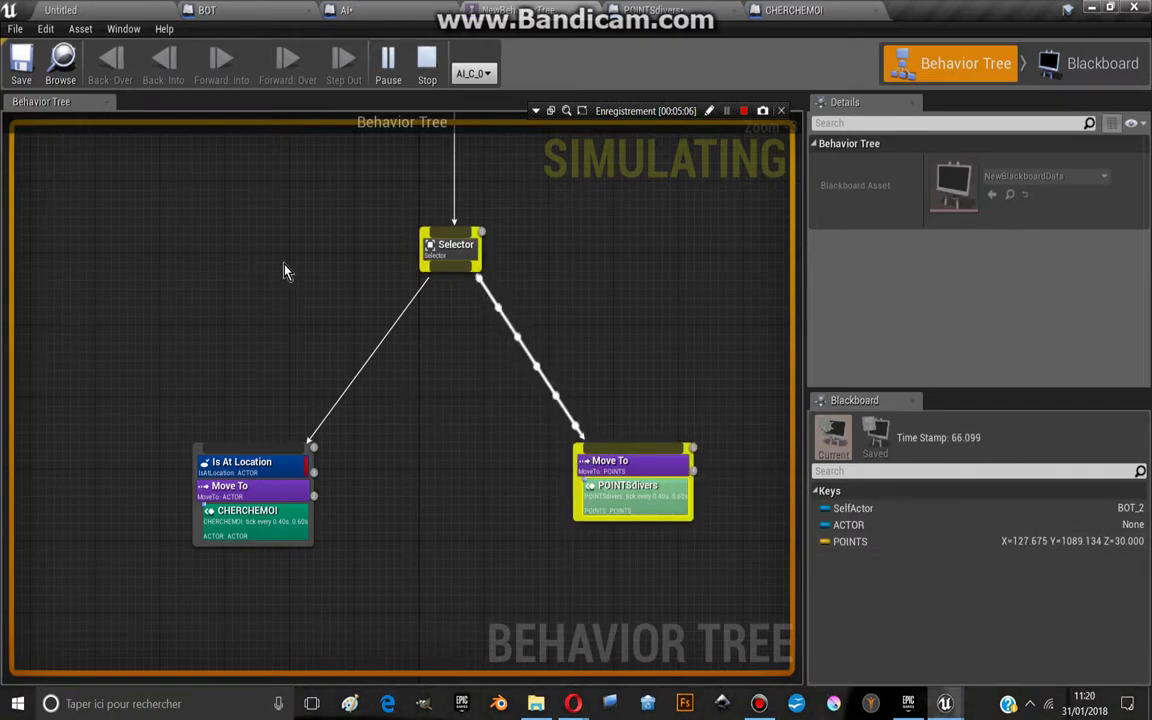
key("Escape")
left_click(60, 9)
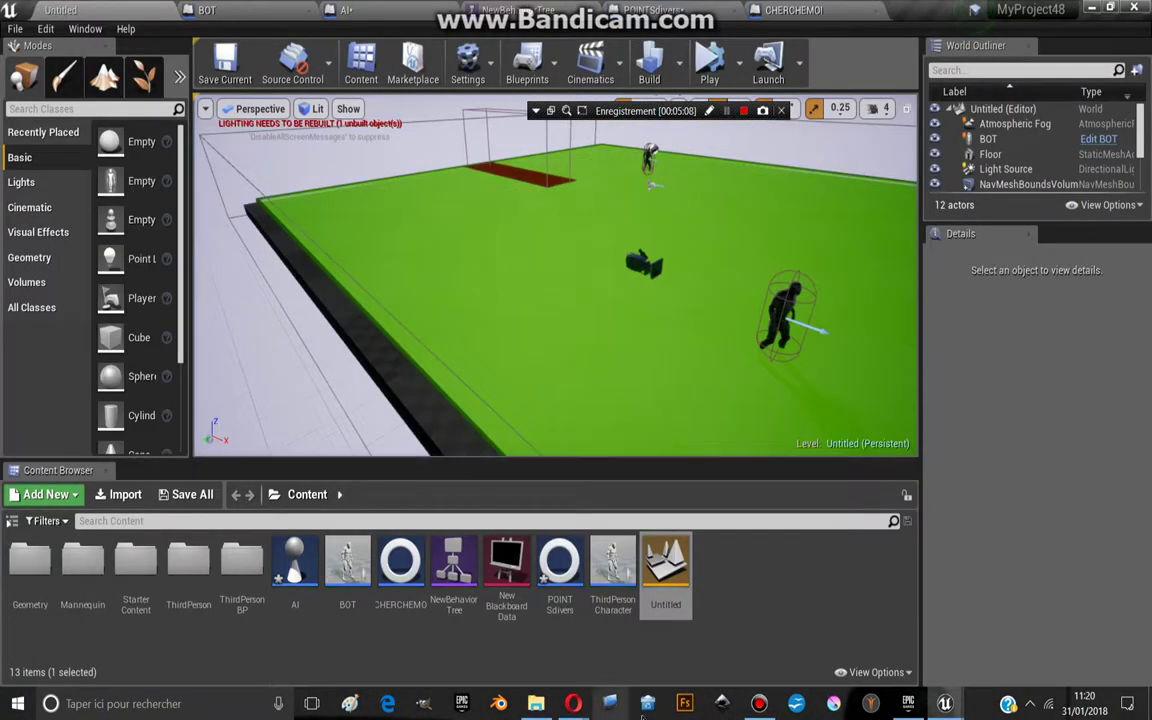
Step: Enable the experimental Environment Querying System in Editor Preferences via an 'eqs' search
left_click(46, 30)
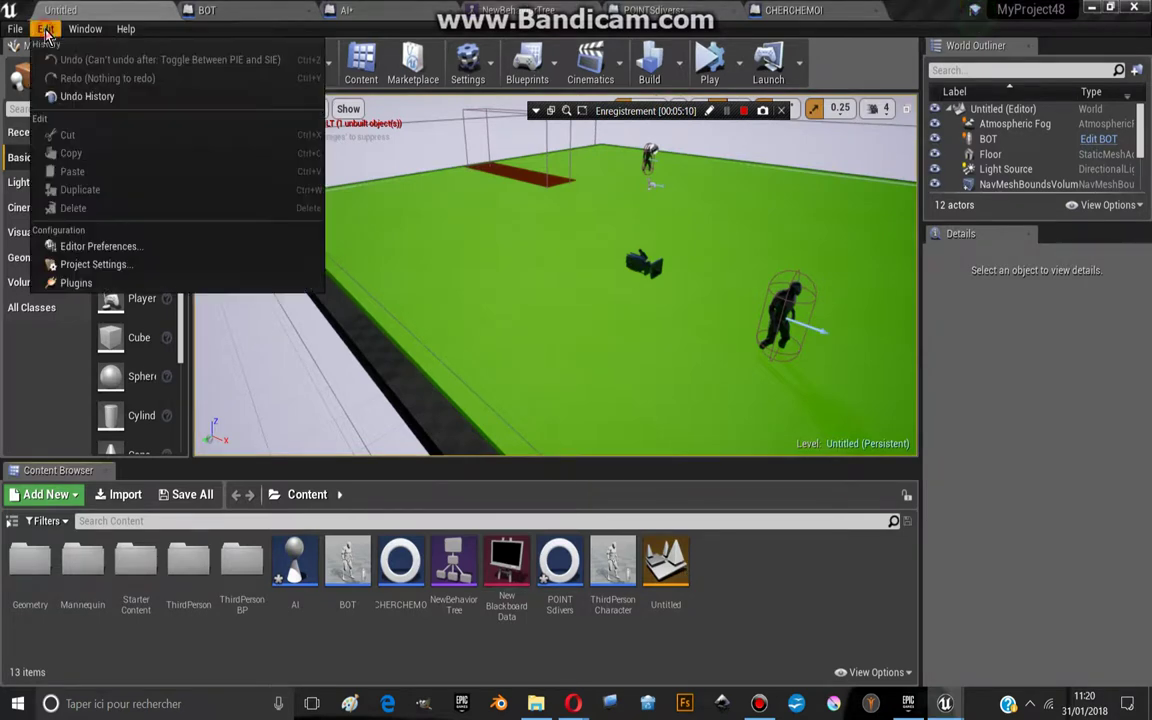
left_click(98, 248)
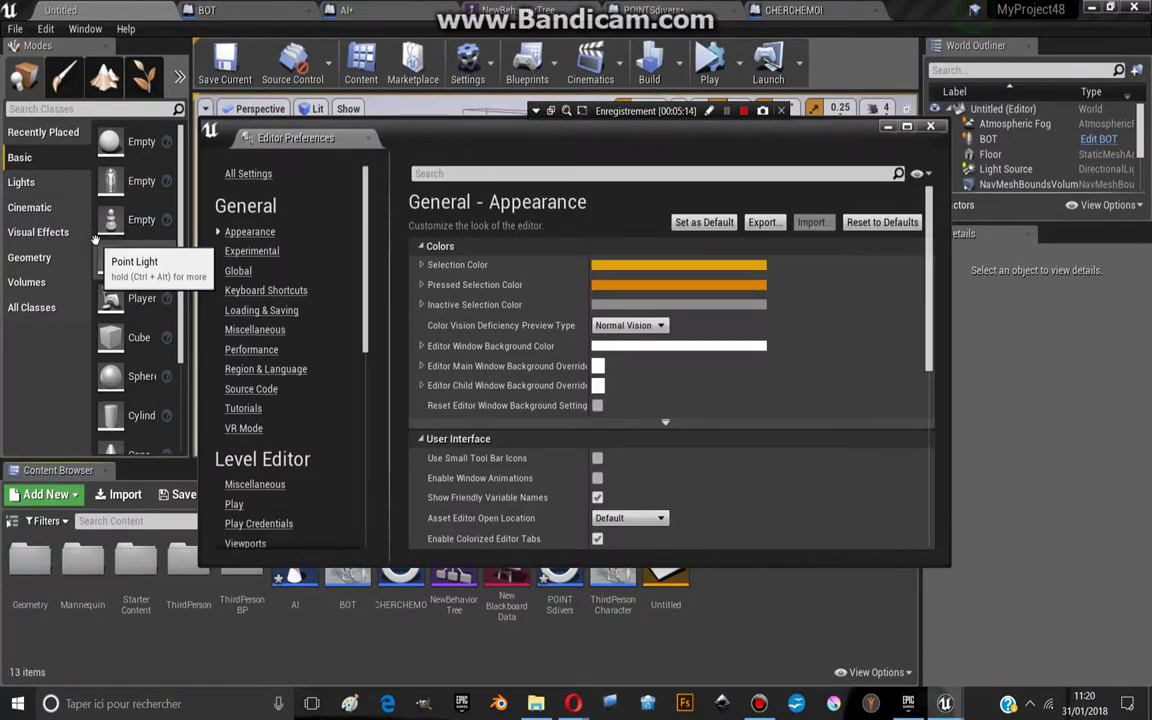
scroll(290, 400, "down", 3)
scroll(290, 400, "down", 5)
left_click(457, 173)
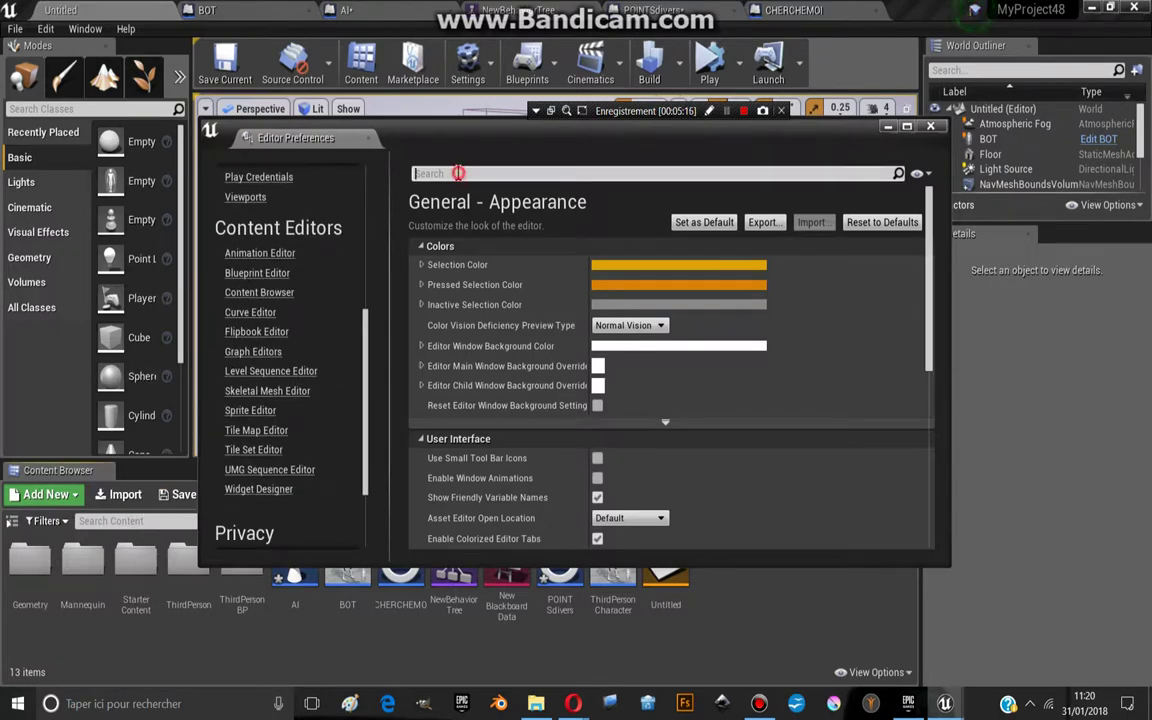
type("eqs")
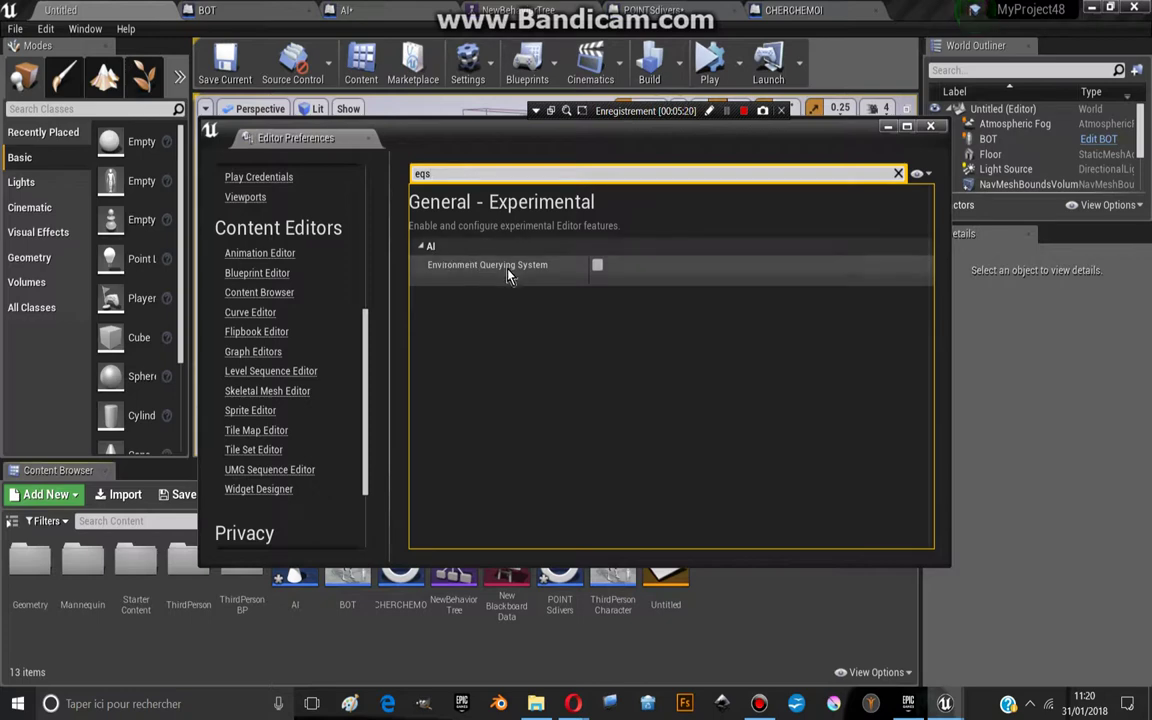
left_click(597, 265)
left_click(898, 174)
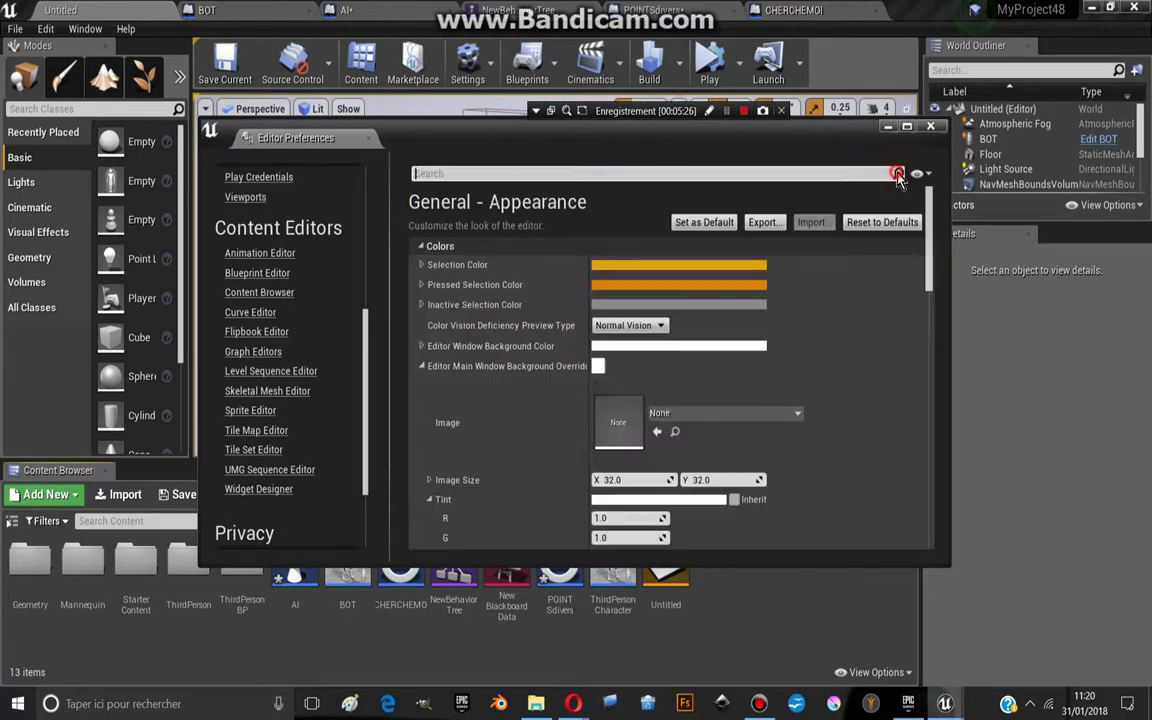
left_click(930, 126)
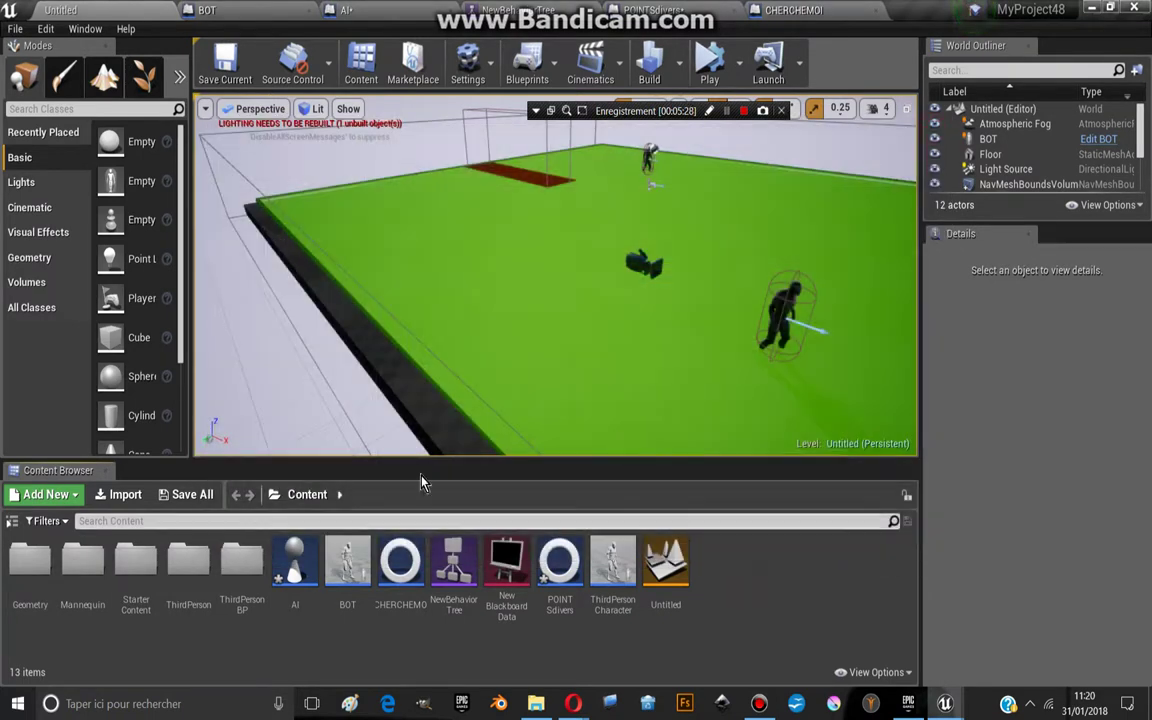
Step: Create an Environment Query asset named EQS01 in the Content folder, then deselect it
left_click_drag(476, 270, 540, 270)
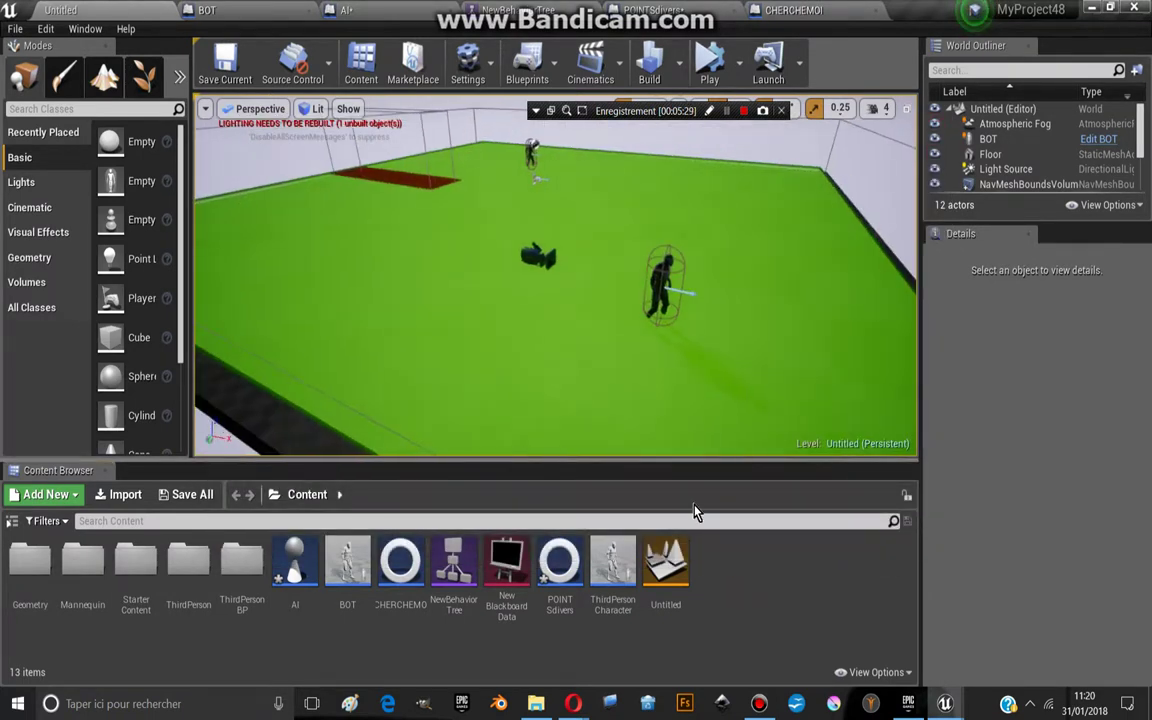
right_click(750, 571)
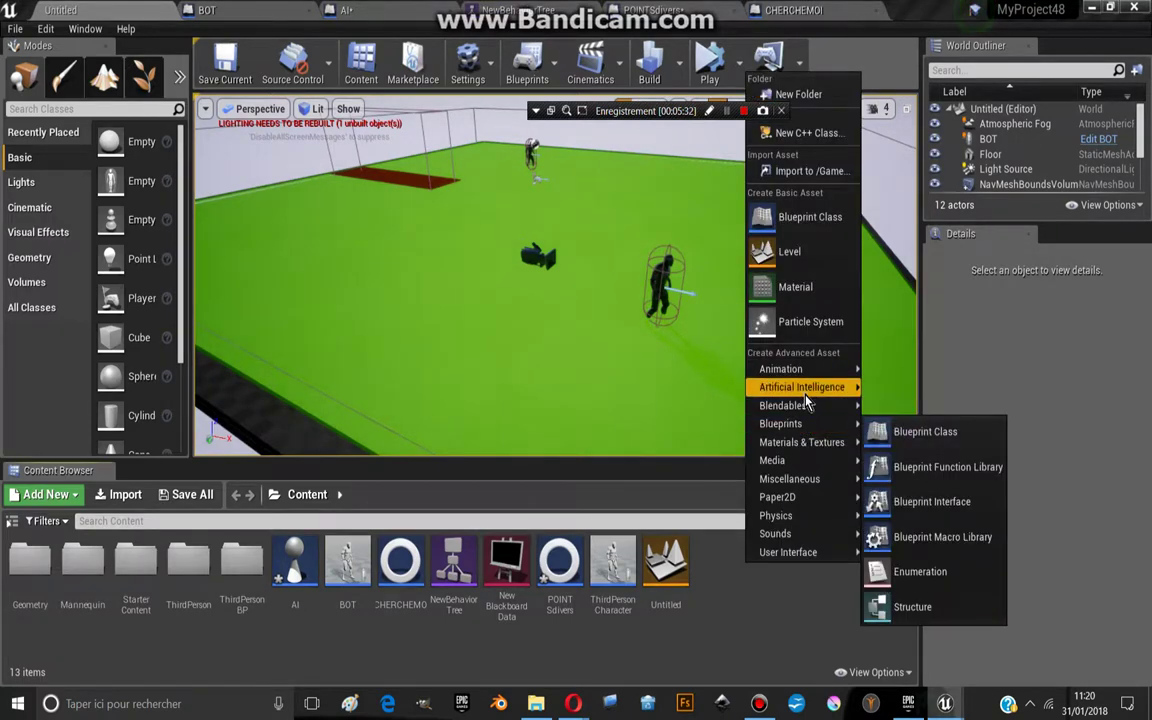
mouse_move(803, 388)
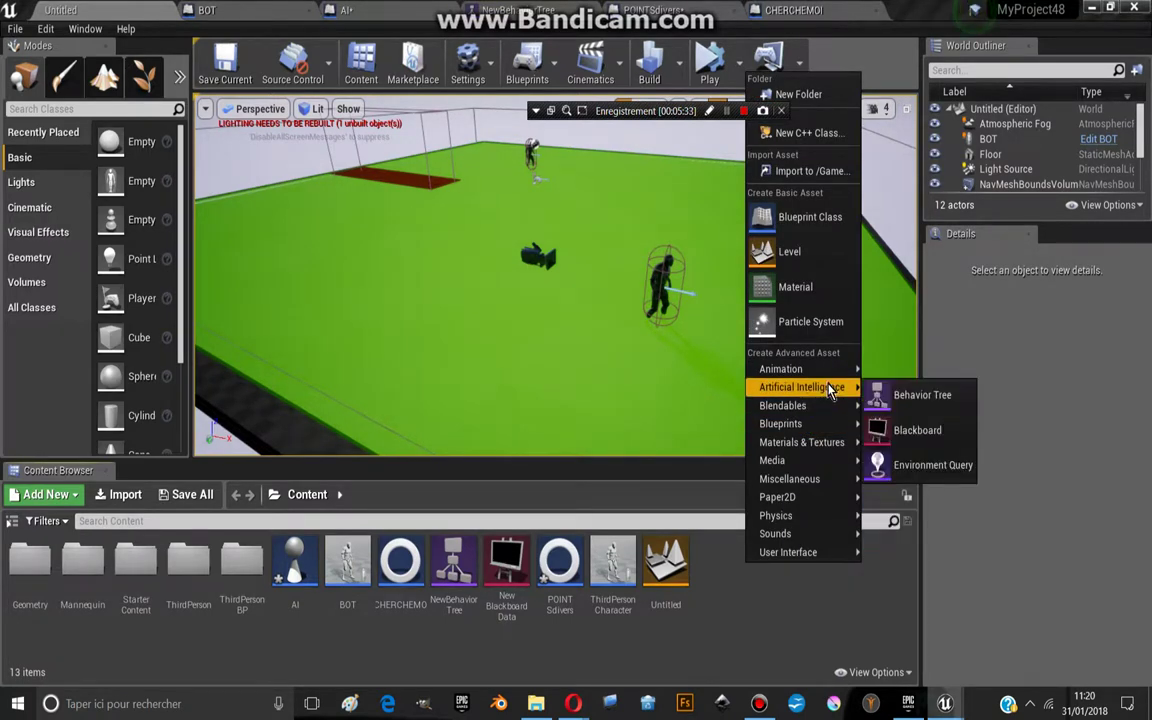
left_click(933, 466)
type("EQS01")
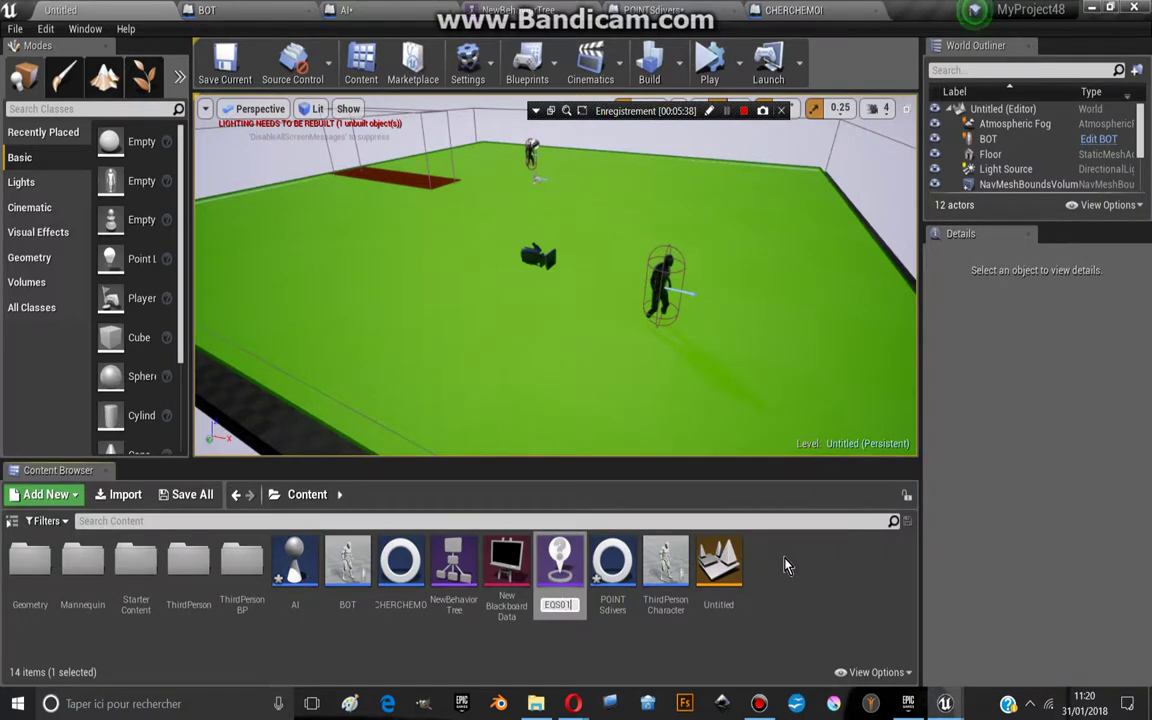
key("Return")
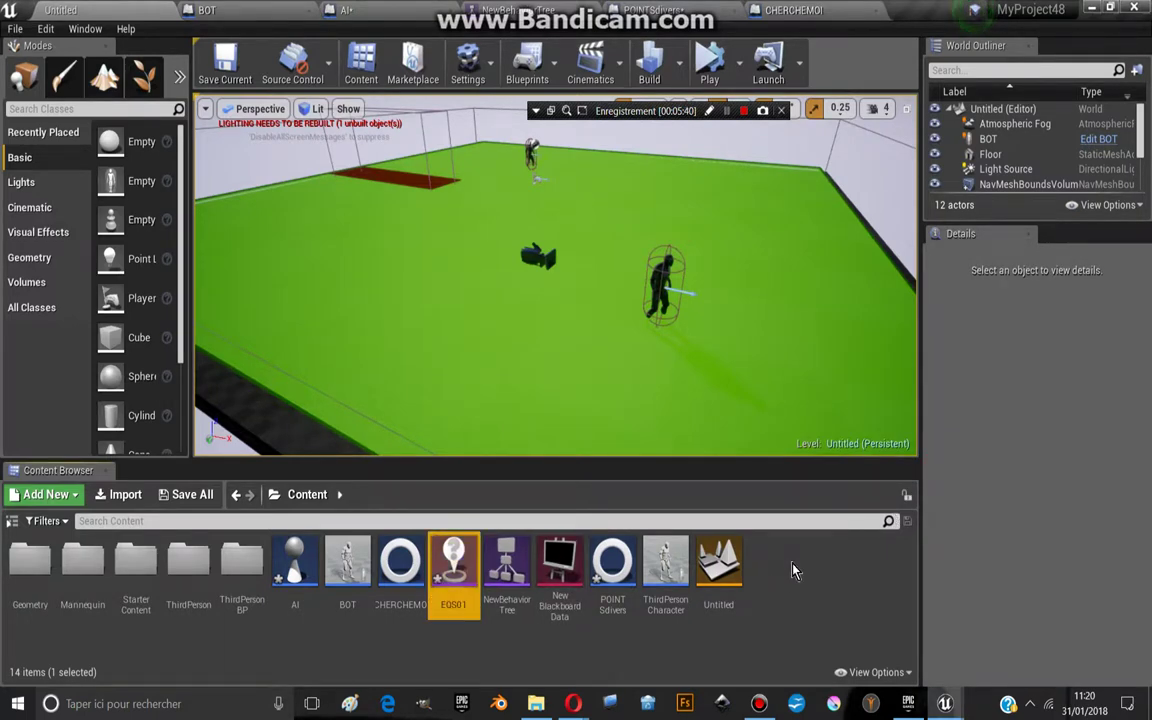
right_click(793, 569)
left_click(803, 611)
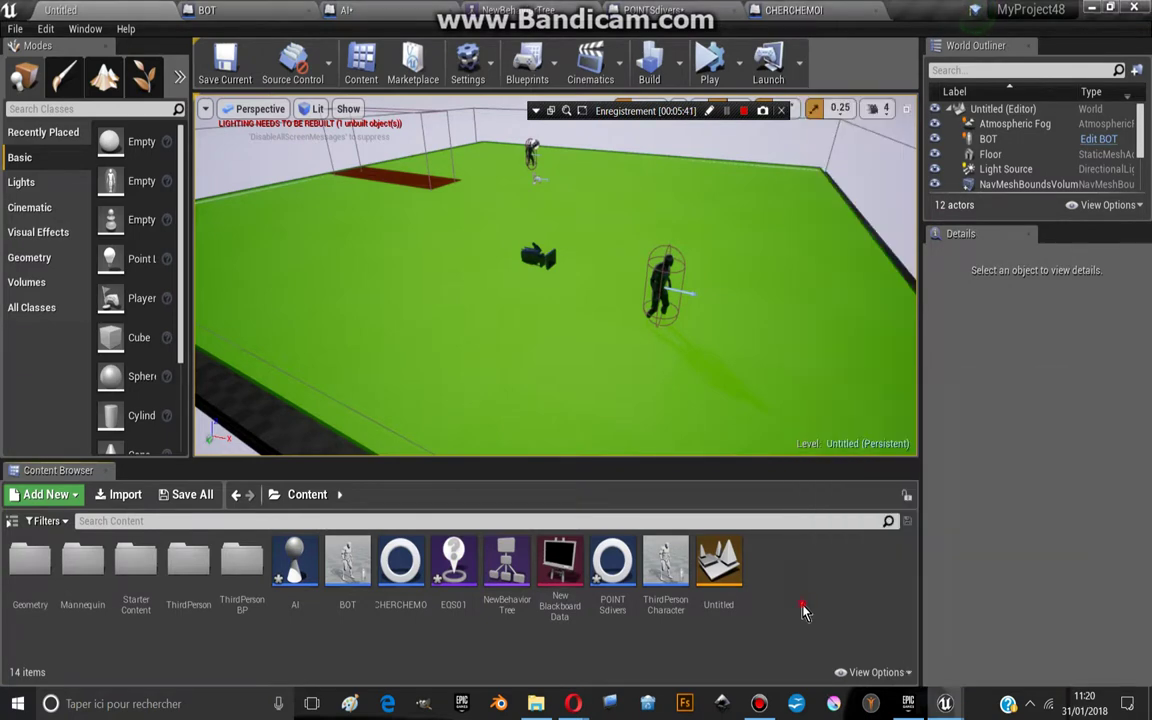
Step: Create a Blueprint named TEST4 with EQSTestingPawn as its parent class
right_click(800, 563)
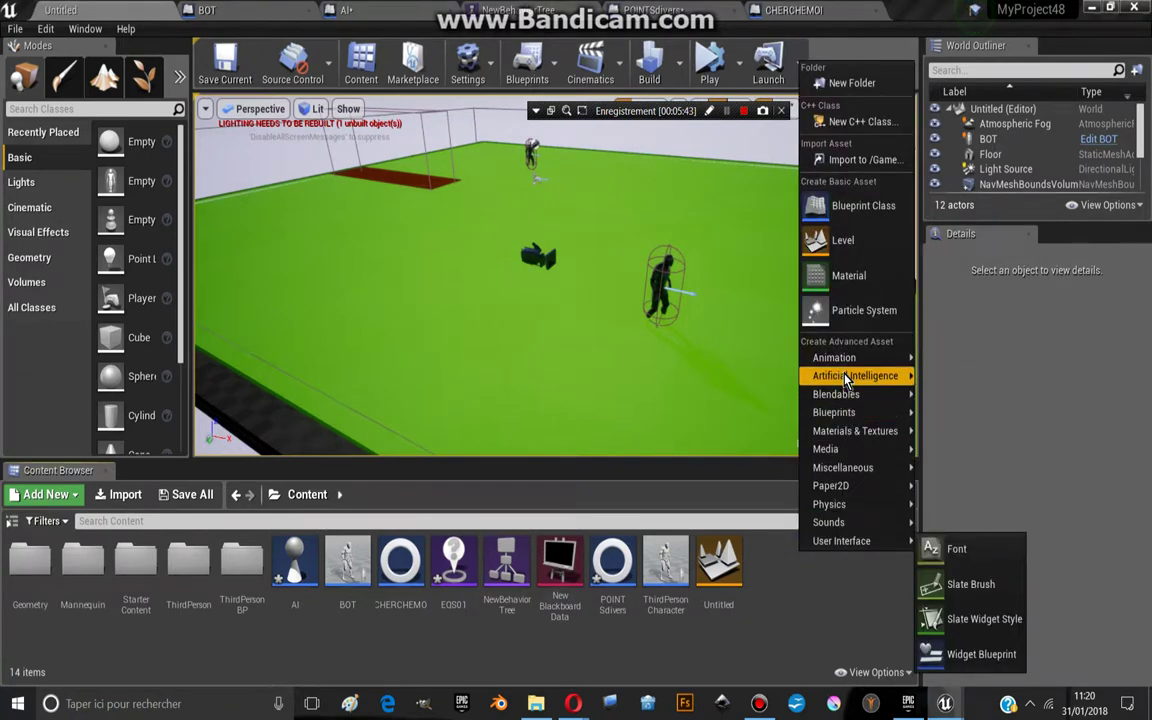
left_click(852, 205)
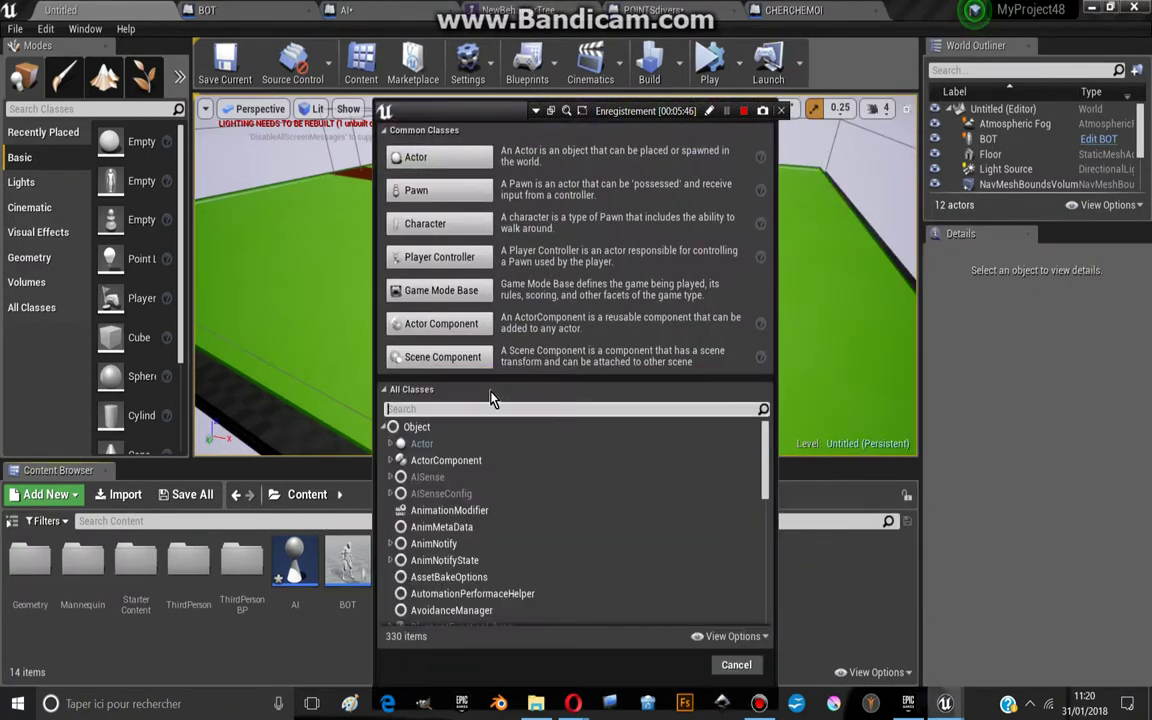
type("eqs")
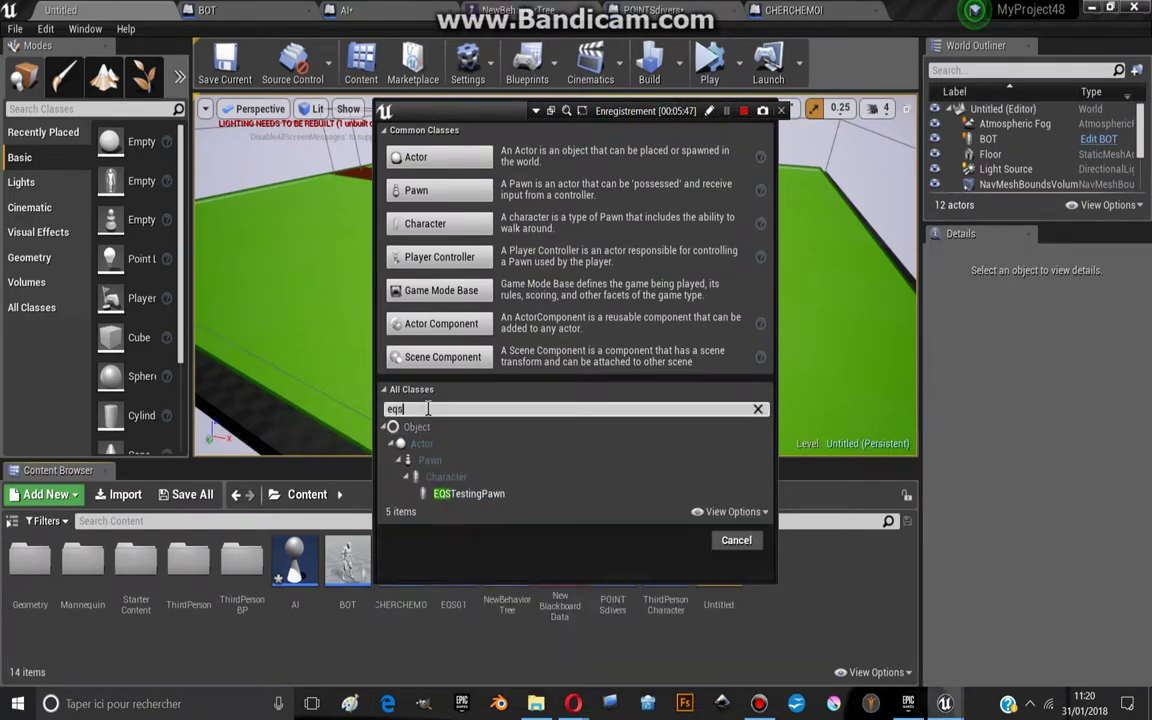
left_click(517, 495)
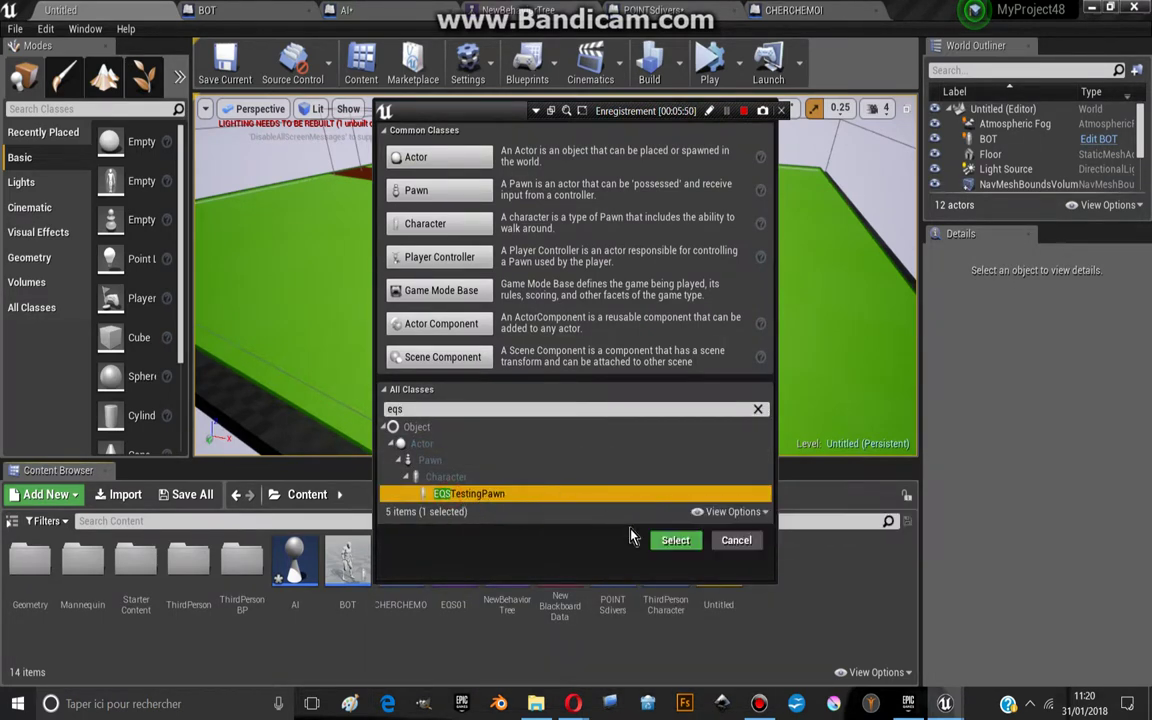
left_click(675, 540)
type("TEST4")
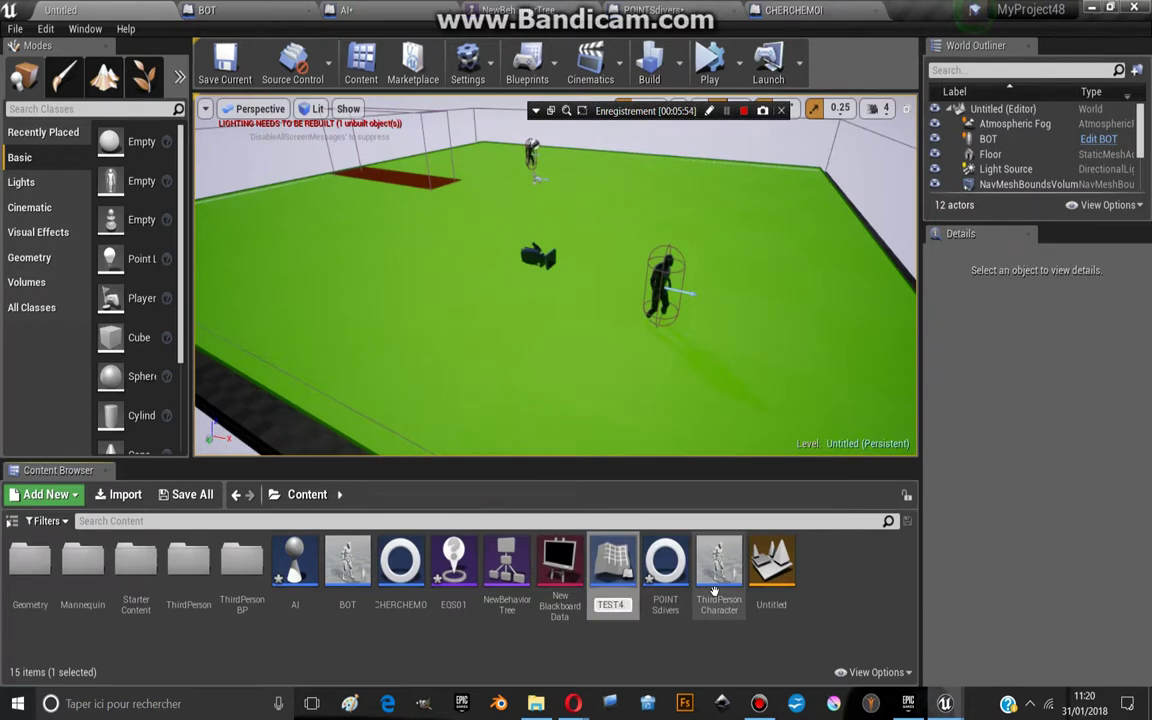
key("Return")
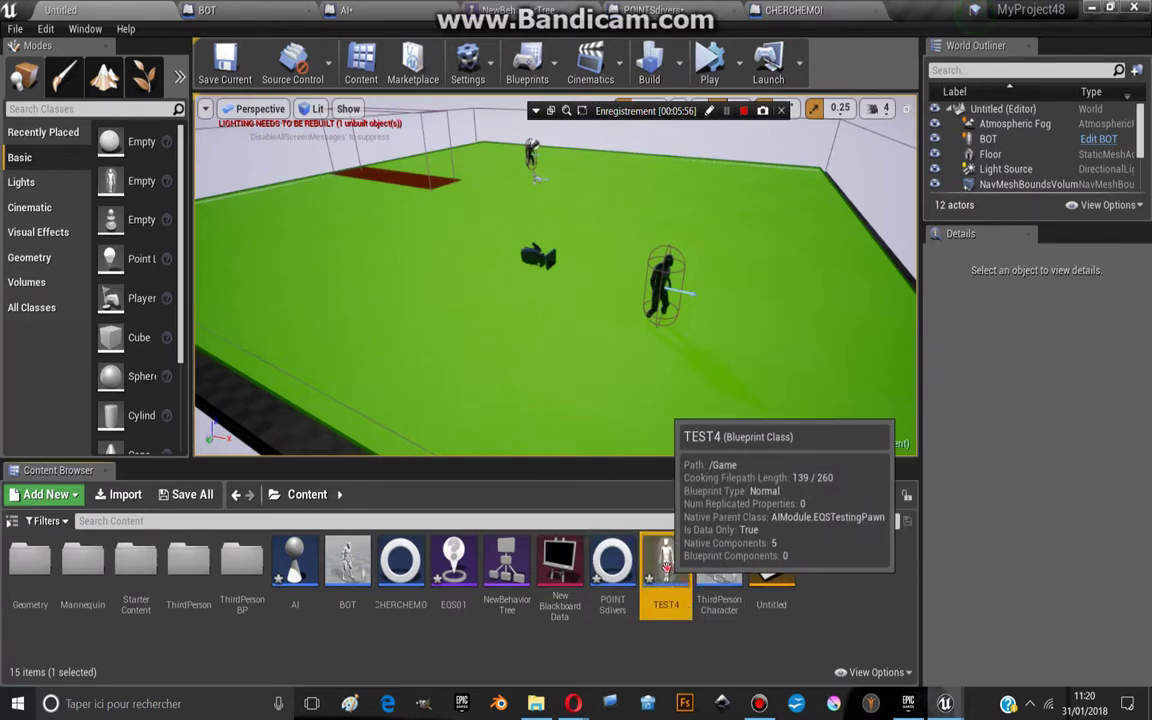
Step: In TEST4, add a Cube component under the mesh and raise it to Z 190
double_click(667, 574)
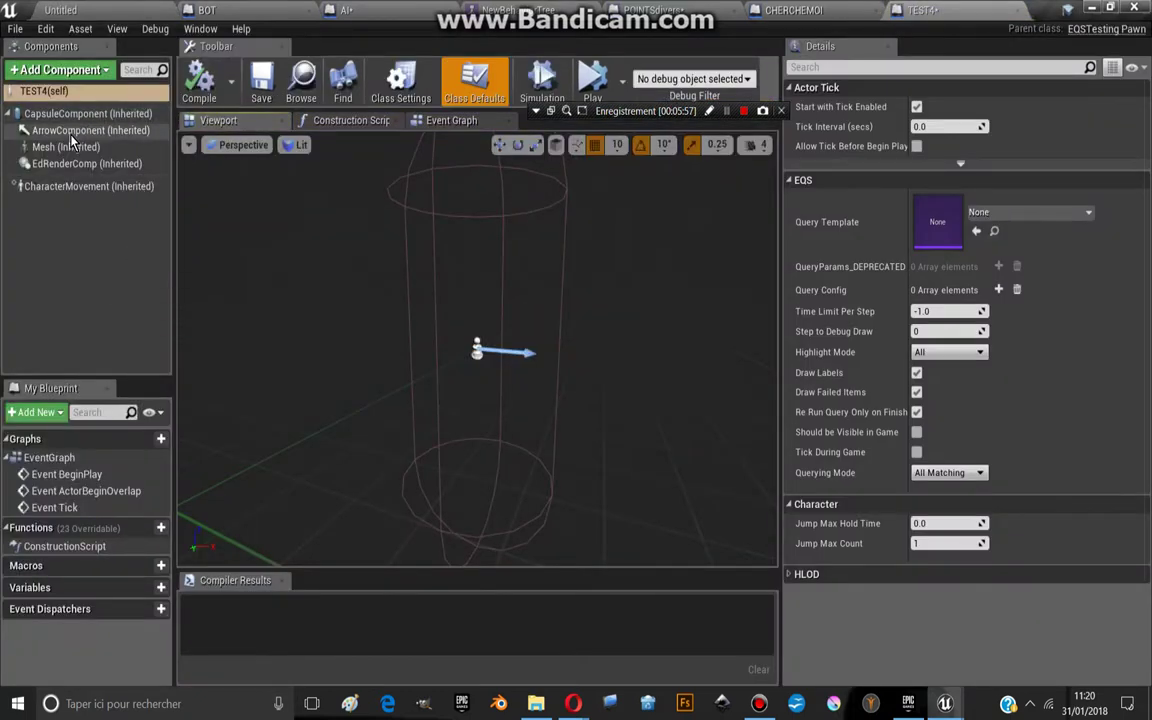
left_click(65, 147)
left_click(60, 70)
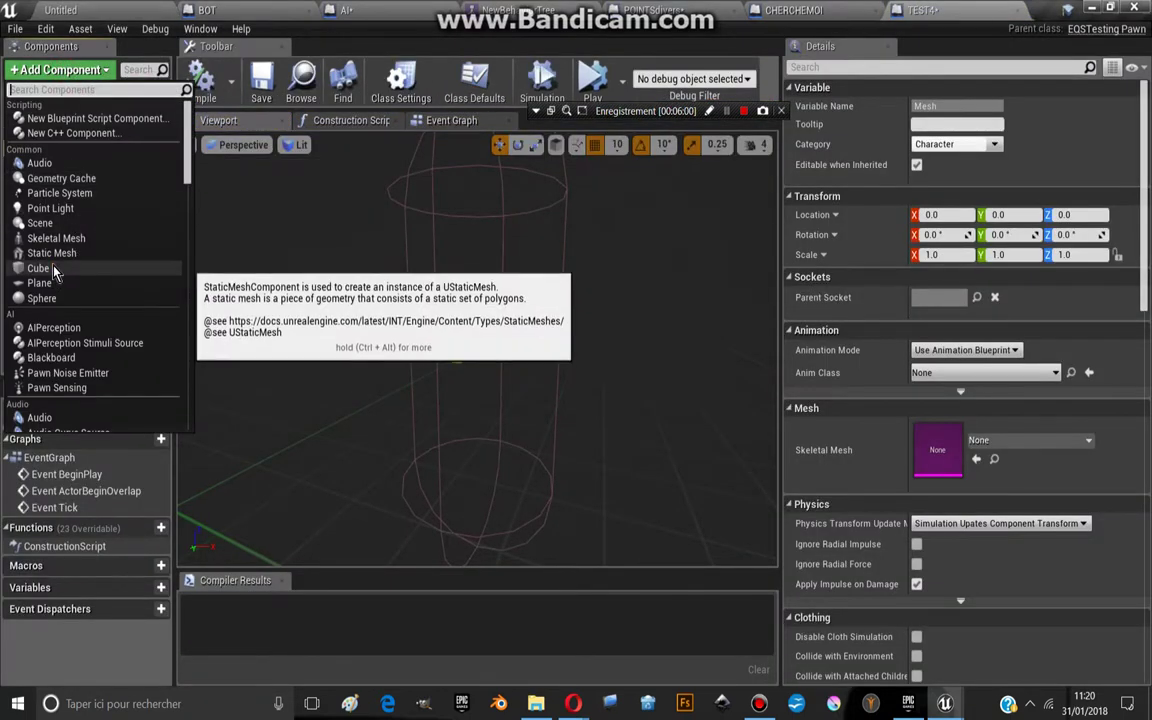
left_click(48, 258)
scroll(469, 337, "down", 5)
key("Return")
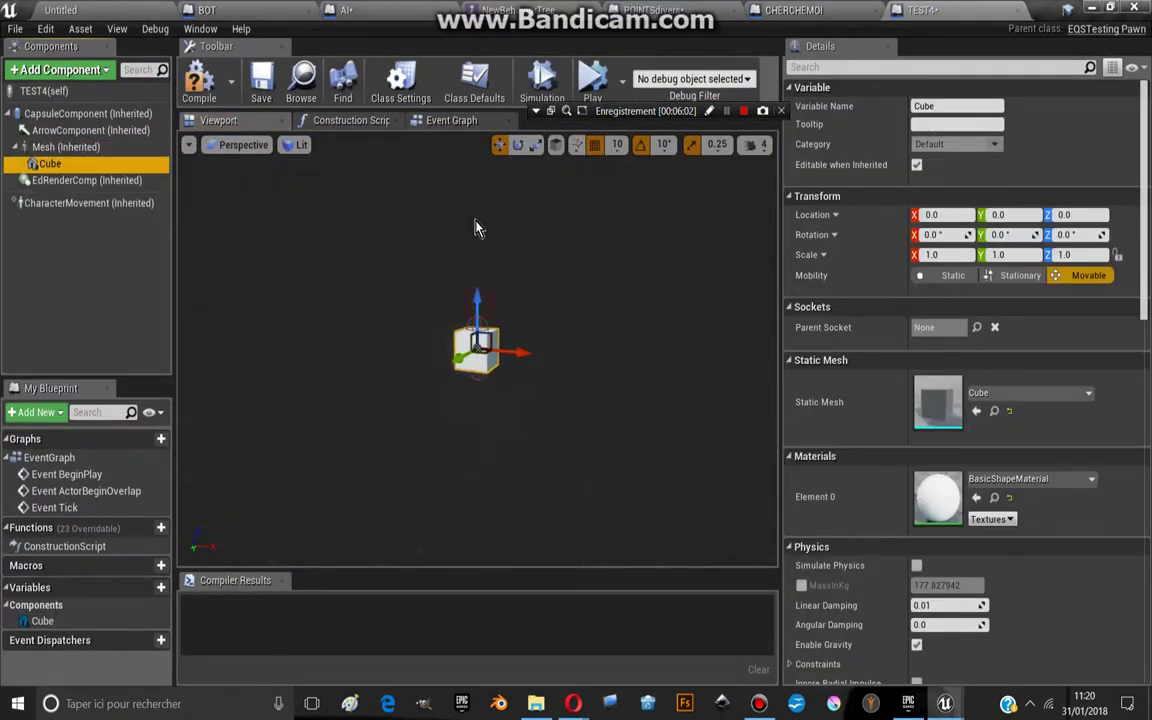
left_click_drag(478, 295, 478, 222)
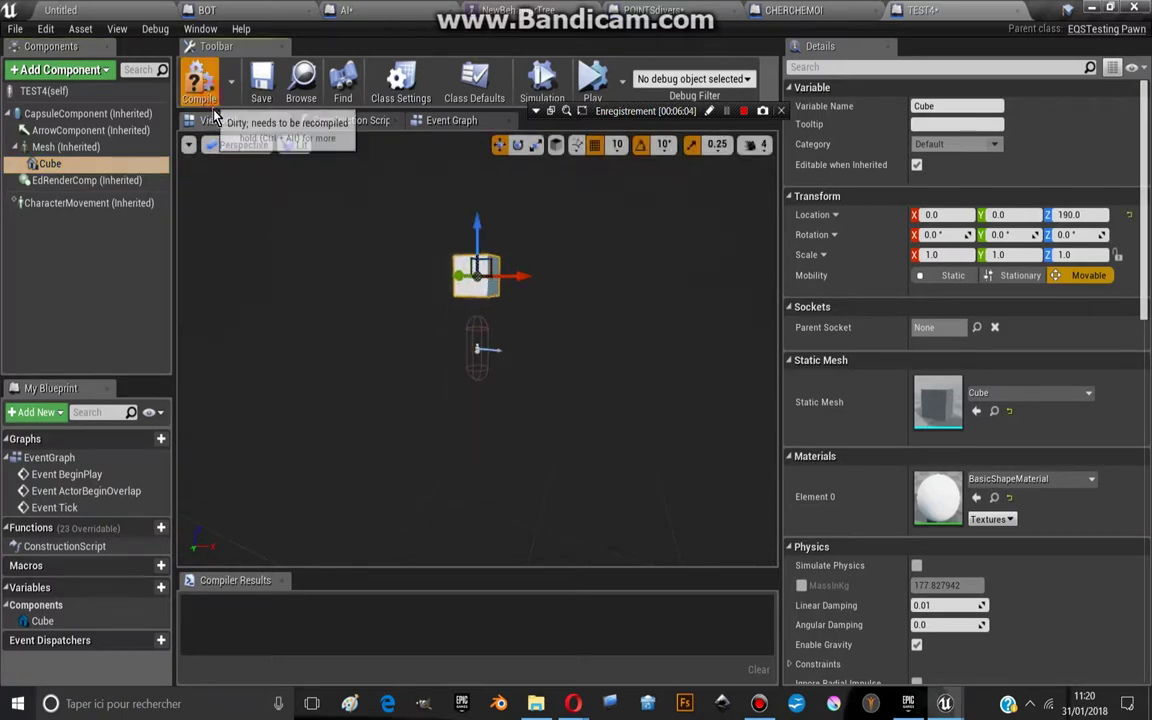
left_click(87, 20)
Step: Place a TEST4 pawn onto the green floor of the level
left_click_drag(423, 431, 499, 348)
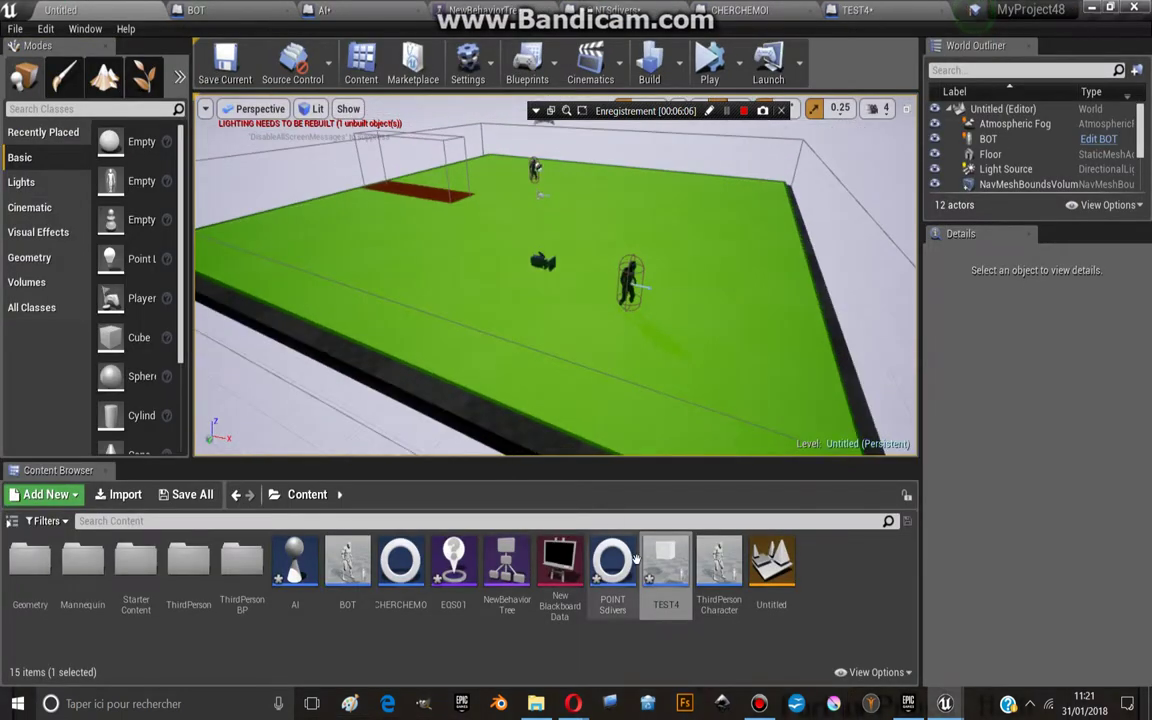
left_click_drag(672, 585, 411, 262)
left_click_drag(481, 347, 509, 340)
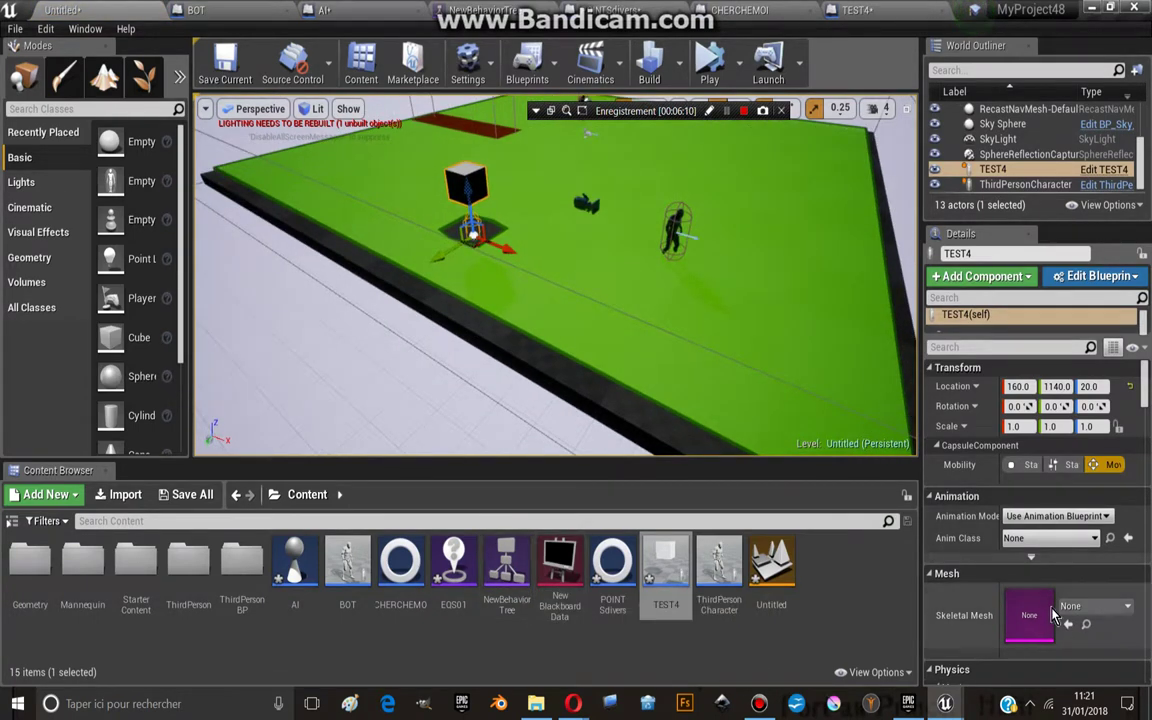
Step: Set the TEST4 actor's Query Template to EQS01 and open the EQS01 query graph
scroll(1036, 612, "down", 5)
scroll(1036, 612, "down", 3)
left_click(1090, 563)
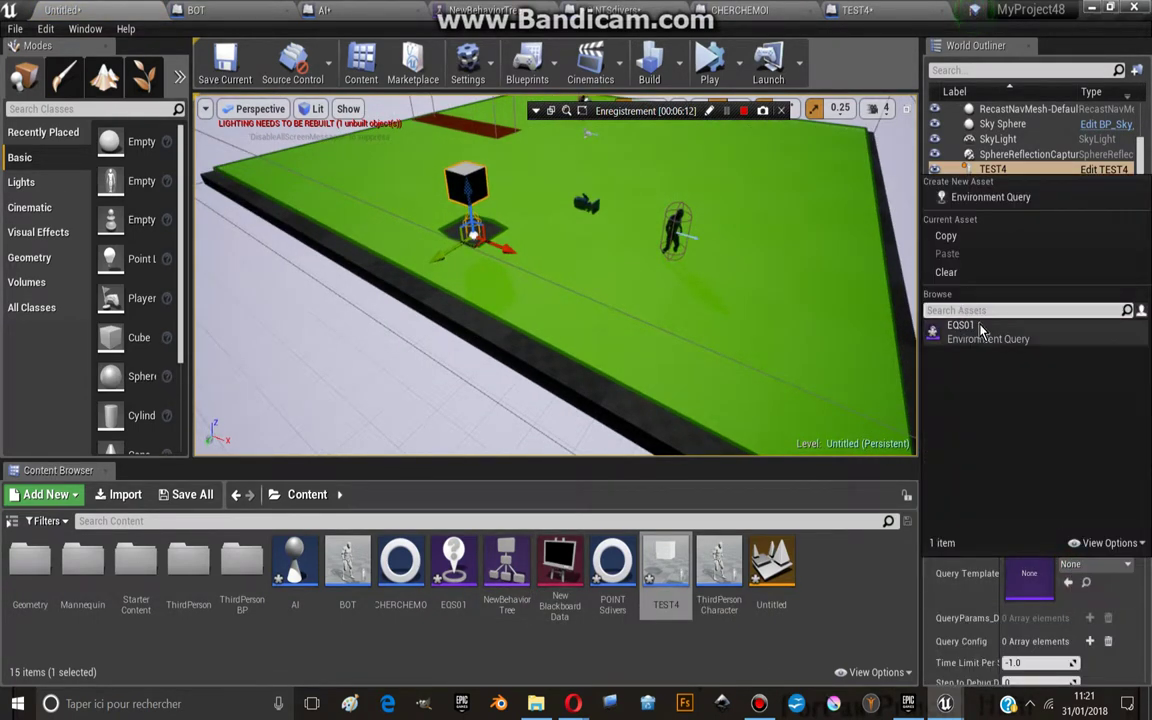
left_click(961, 336)
left_click_drag(800, 420, 760, 400)
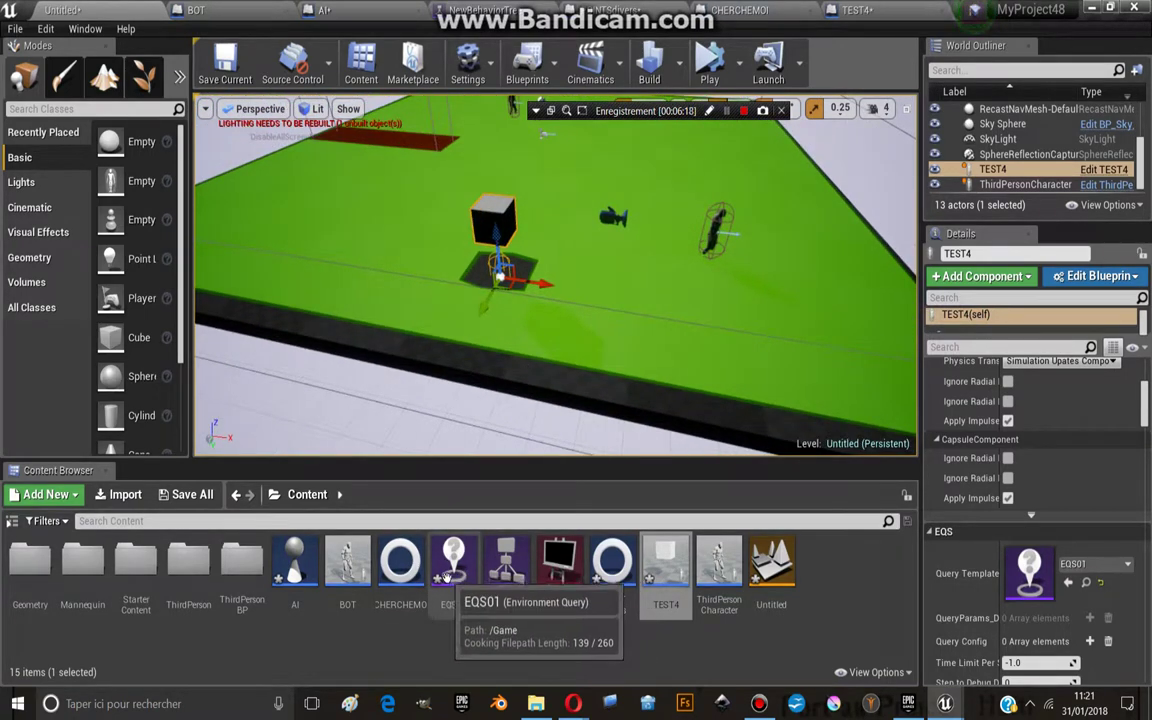
double_click(448, 576)
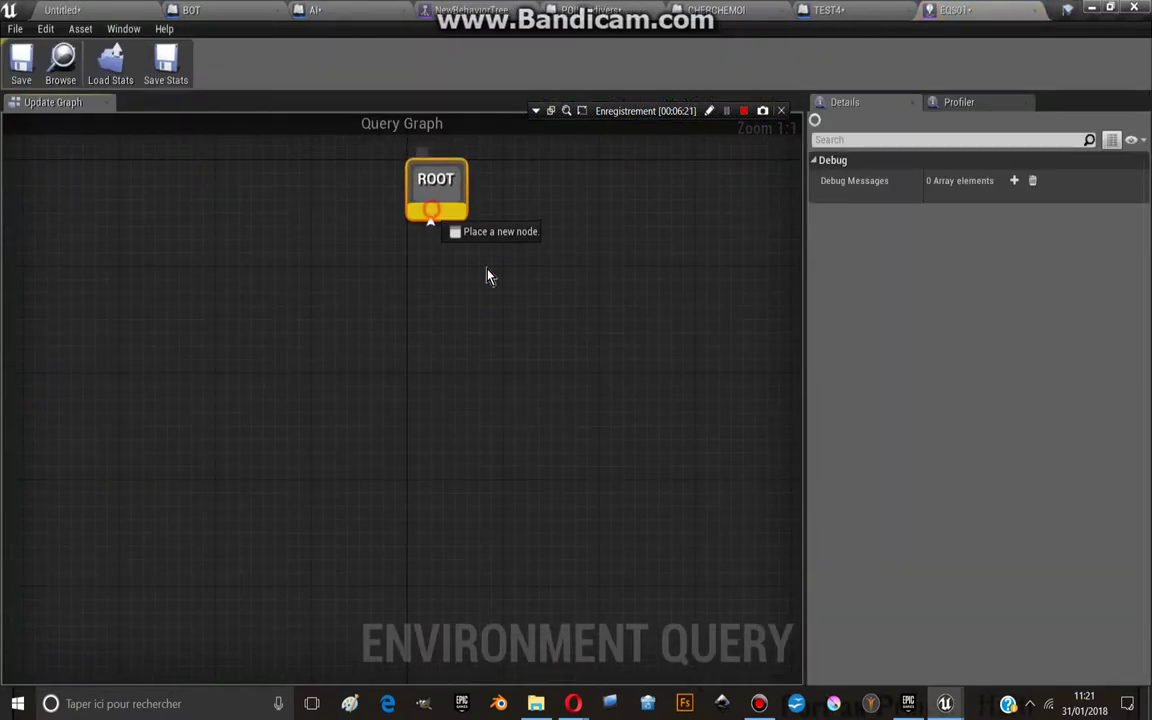
Step: Add a Points: Circle generator under ROOT centred on EnvQueryContext_Querier, then view the ring
left_click_drag(488, 276, 418, 425)
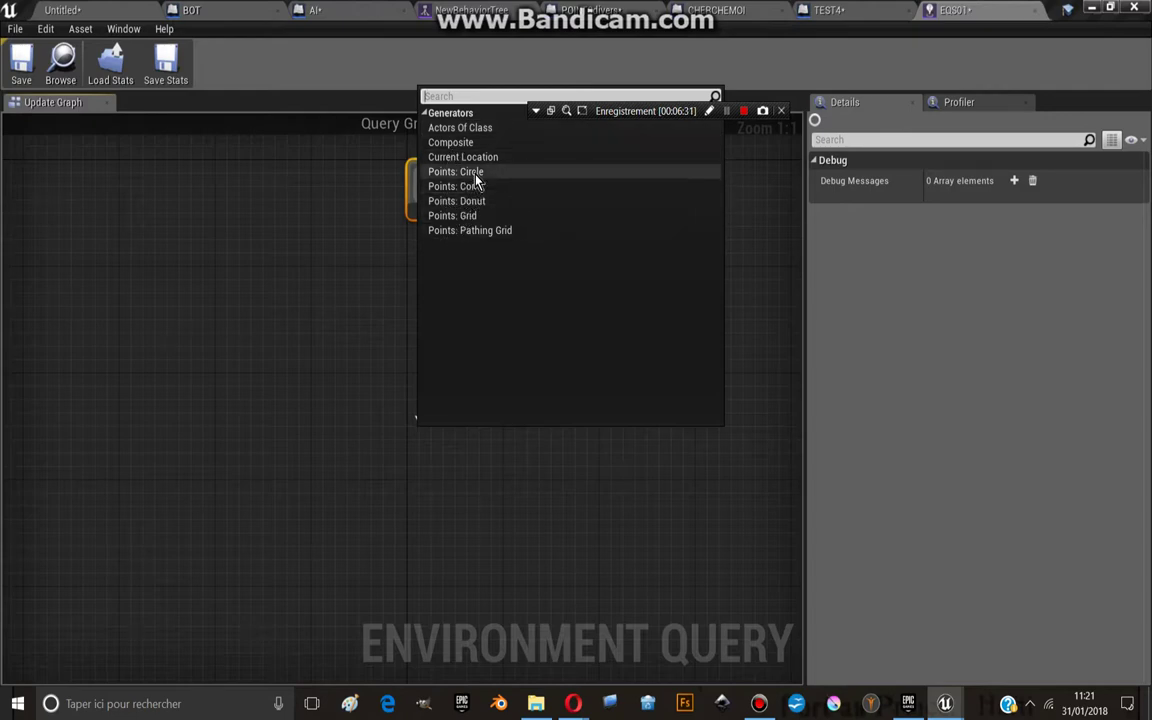
left_click(476, 177)
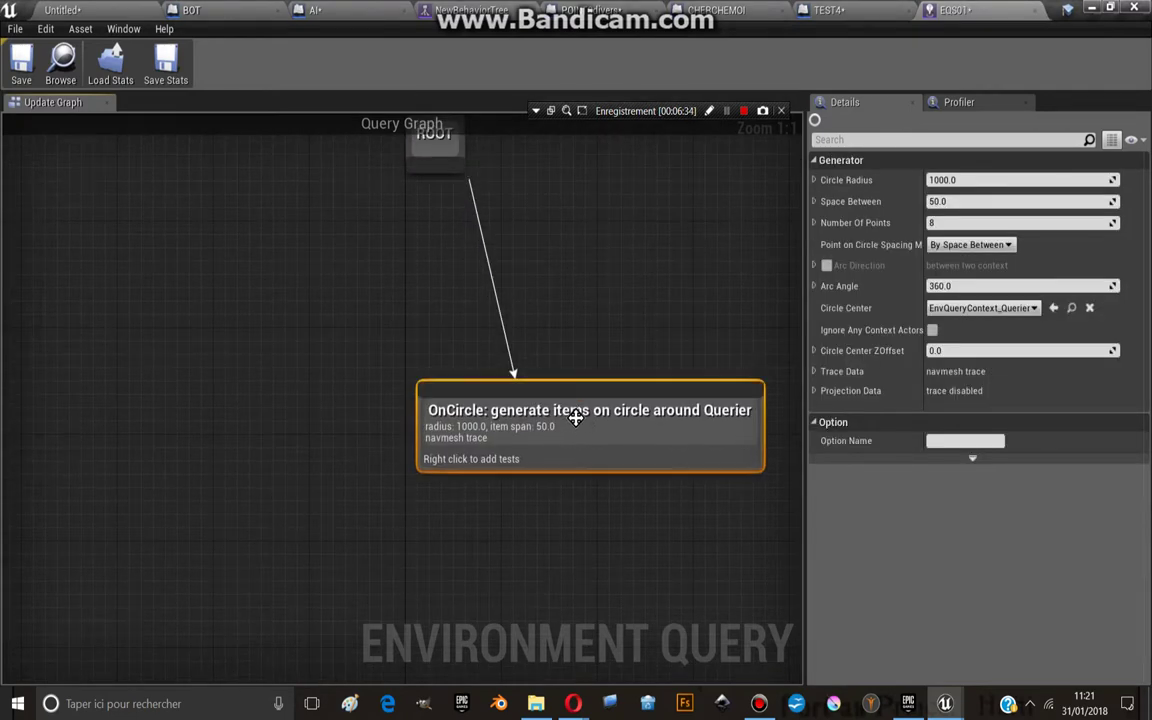
mouse_move(571, 419)
left_mouse_down()
mouse_move(351, 482)
mouse_move(398, 506)
left_mouse_up()
right_click_drag(556, 340, 508, 388)
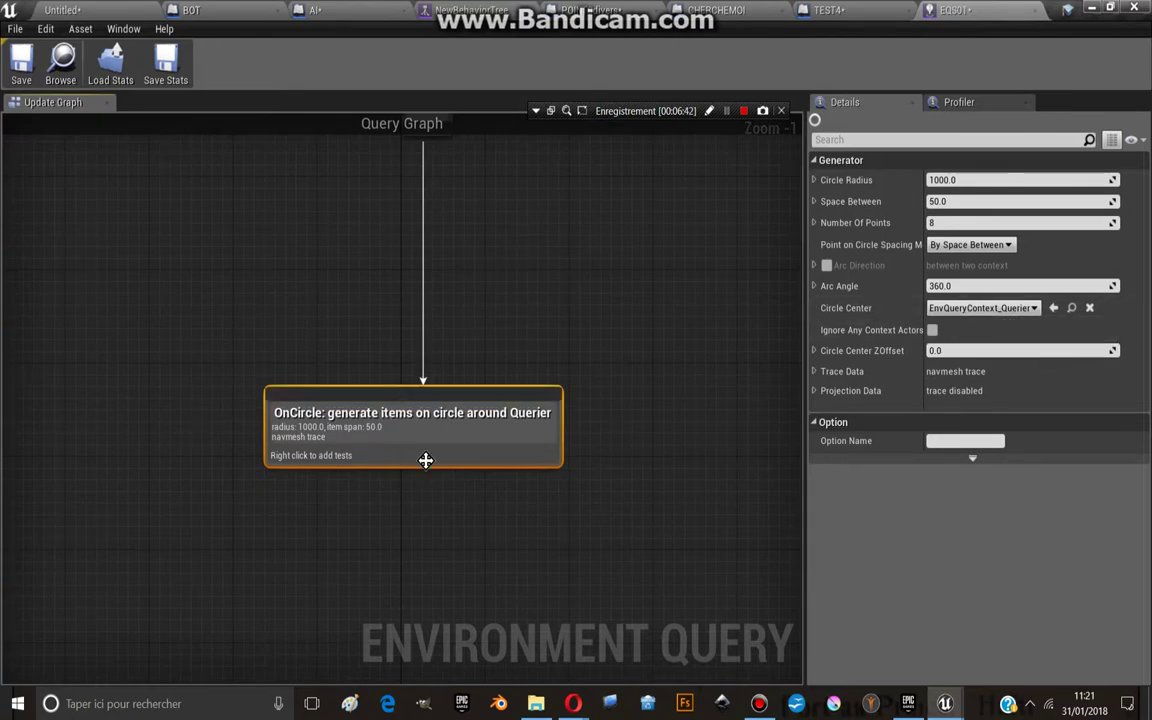
left_click(979, 309)
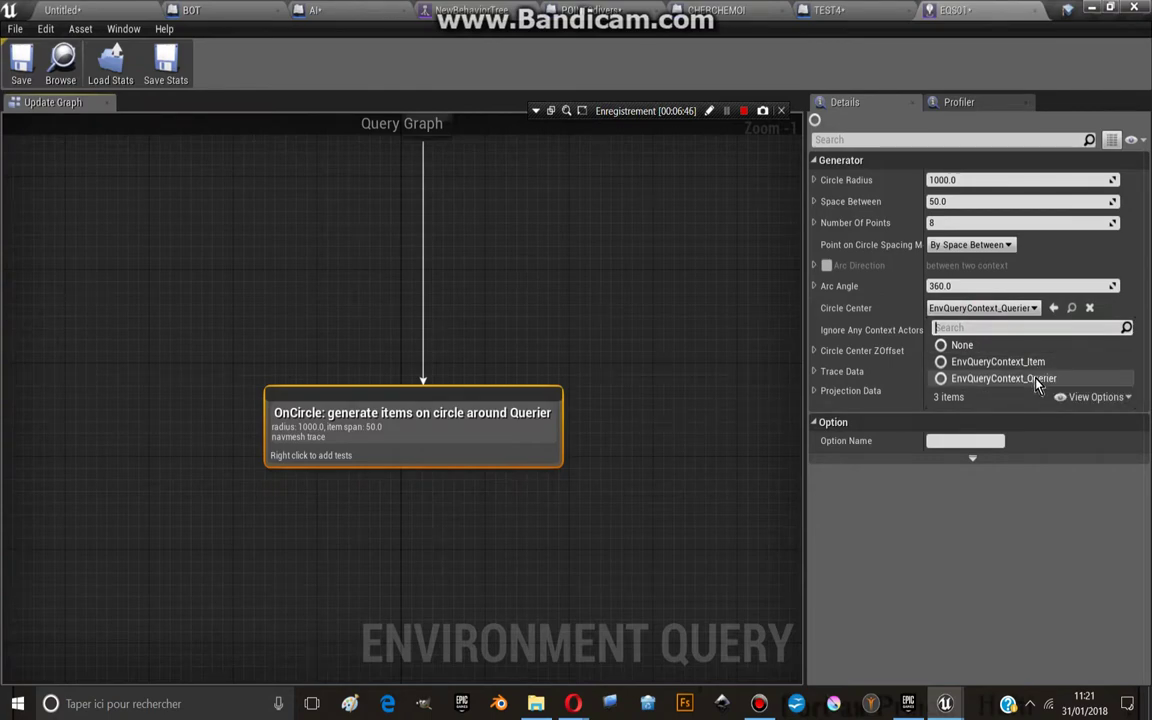
left_click(985, 308)
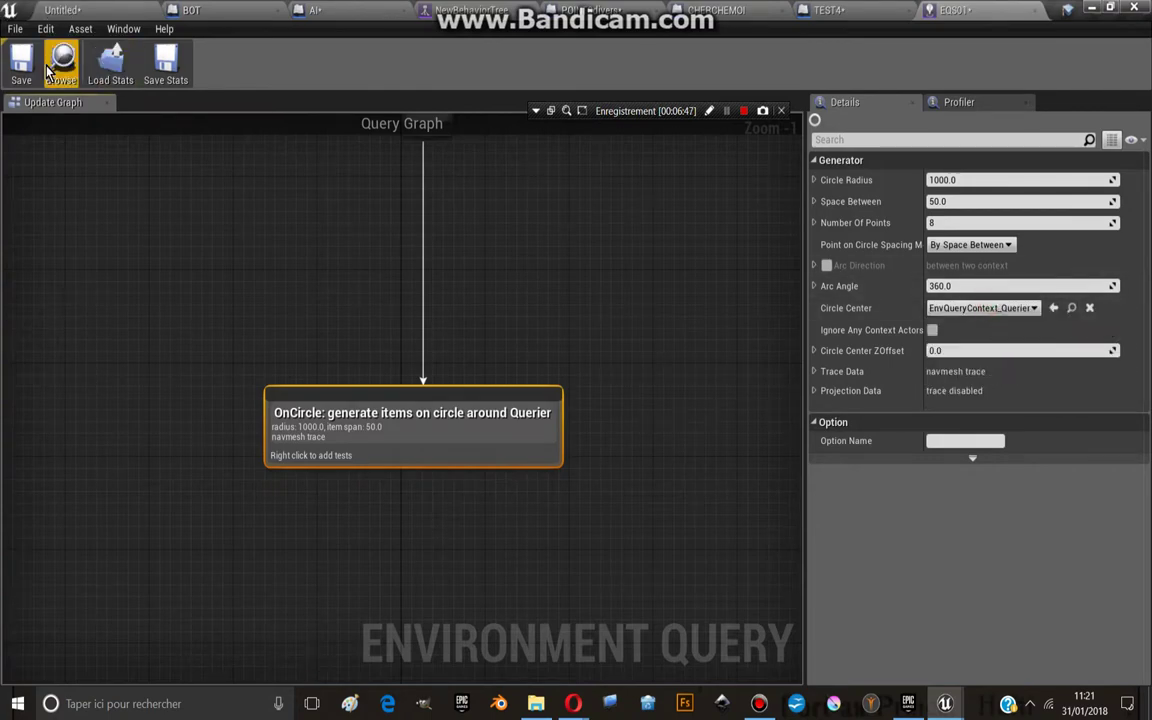
left_click(98, 18)
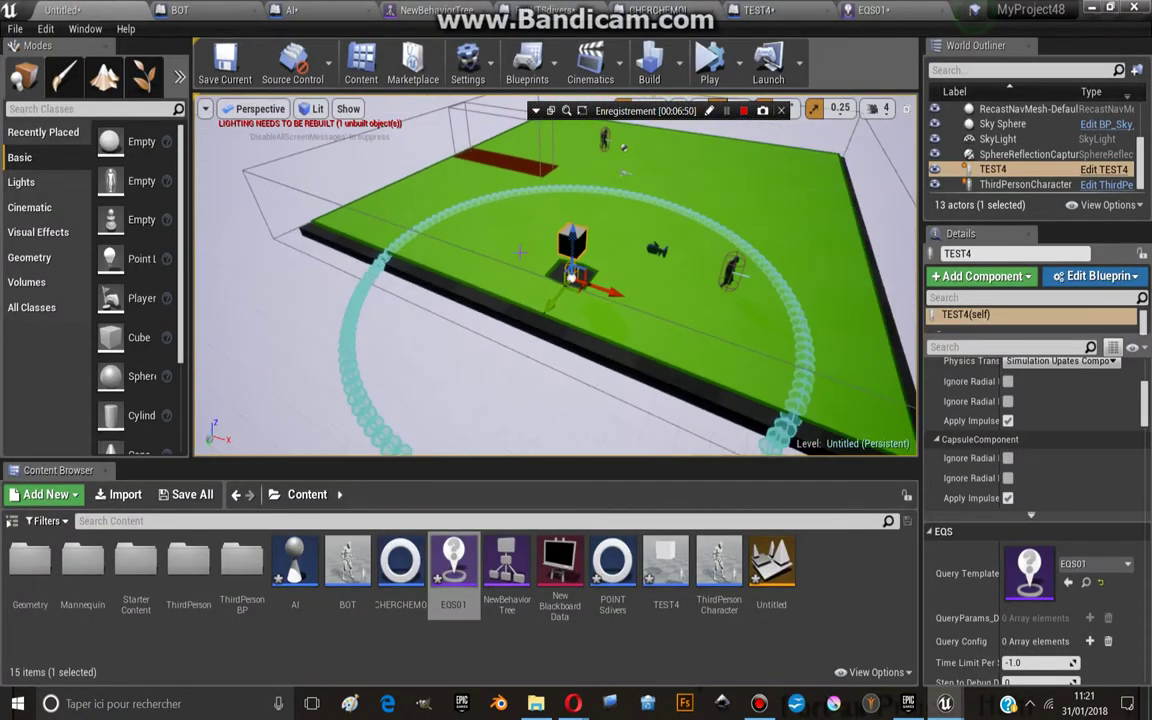
mouse_move(395, 433)
left_mouse_down()
mouse_move(420, 350)
mouse_move(568, 324)
left_mouse_up()
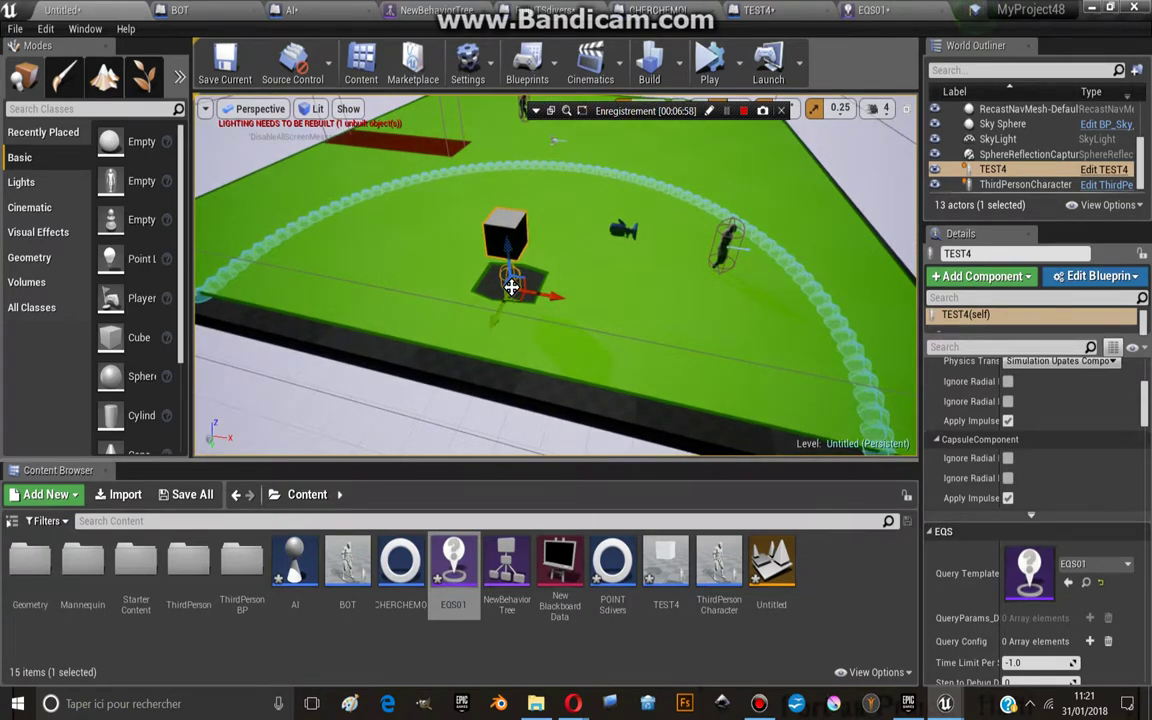
left_click(822, 572)
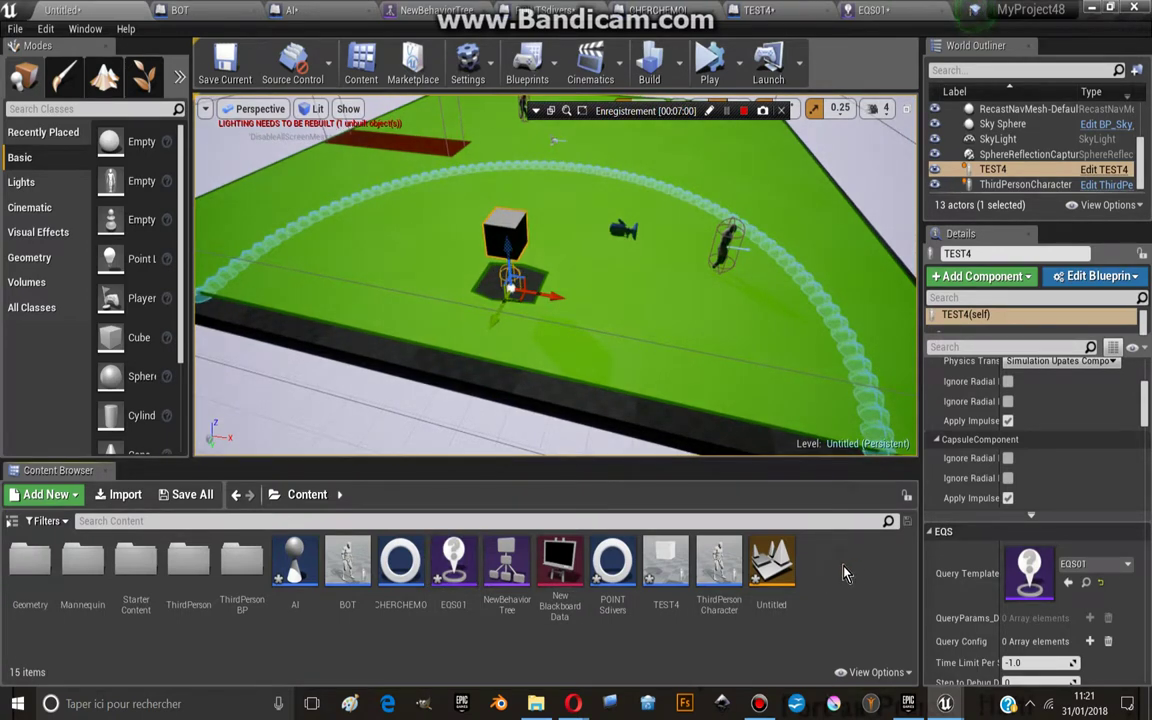
Step: Create a new Blueprint class with EnvQueryContext_BlueprintBase as its parent, found by searching 'query'
right_click(853, 573)
left_click(815, 590)
right_click(850, 575)
left_click(900, 218)
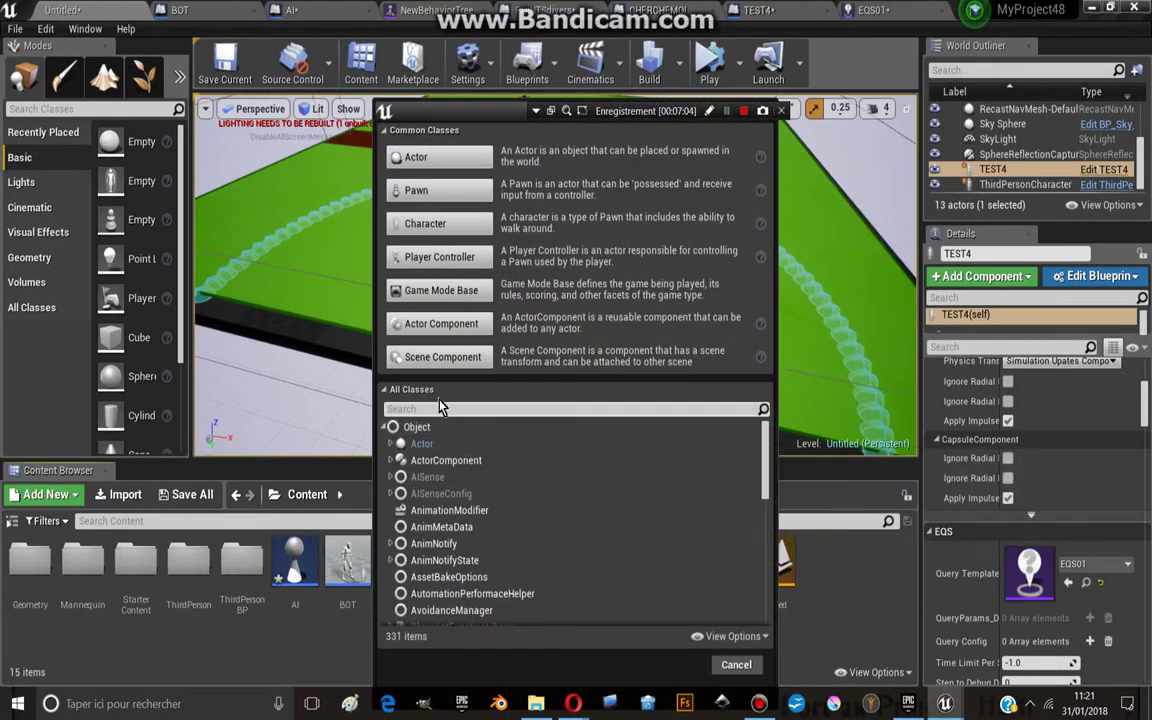
left_click(431, 408)
type("eqs")
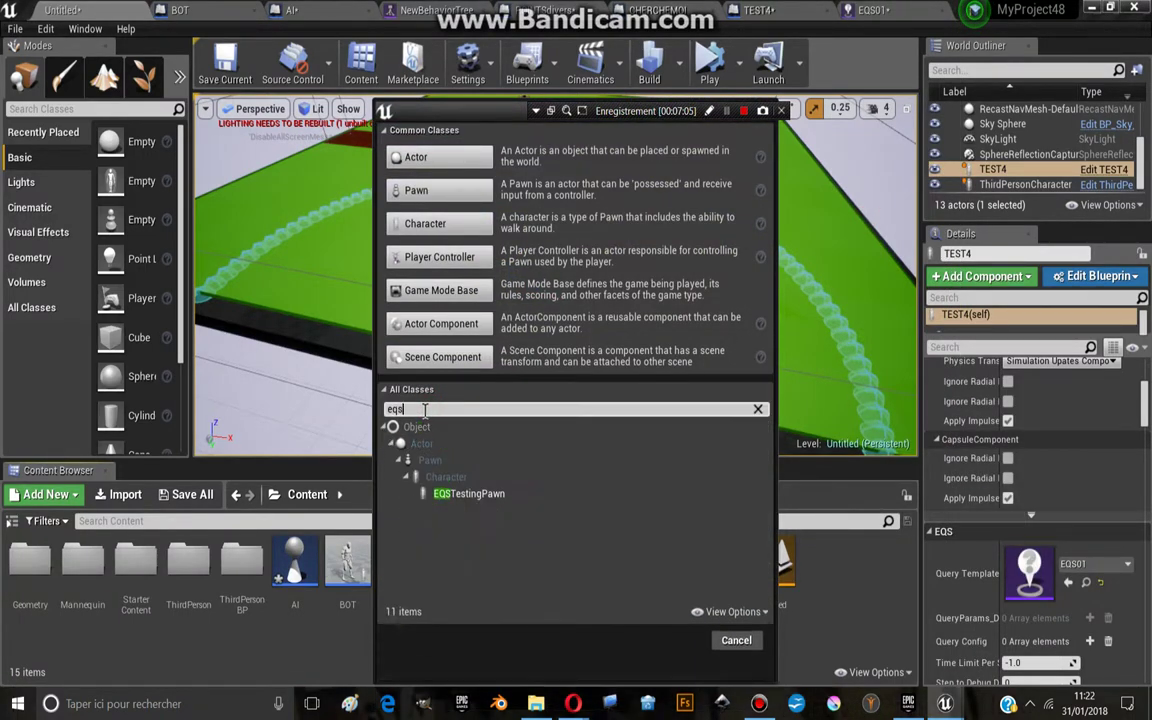
key("BackSpace")
key("BackSpace")
key("BackSpace")
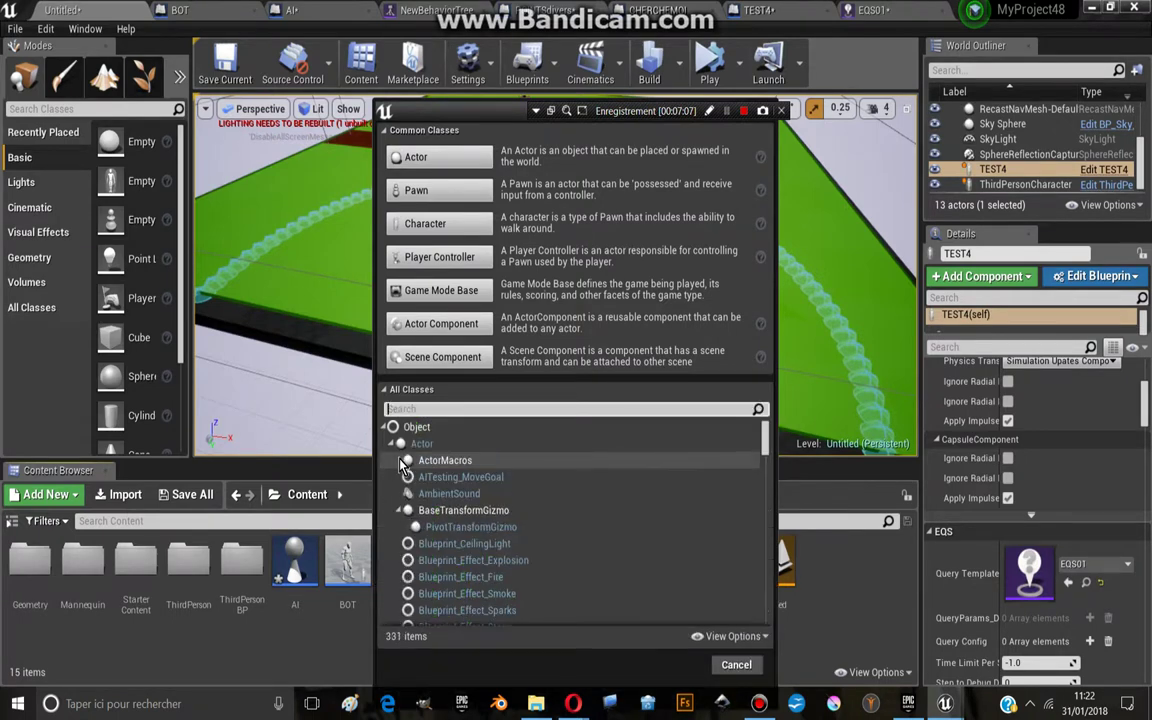
type("que")
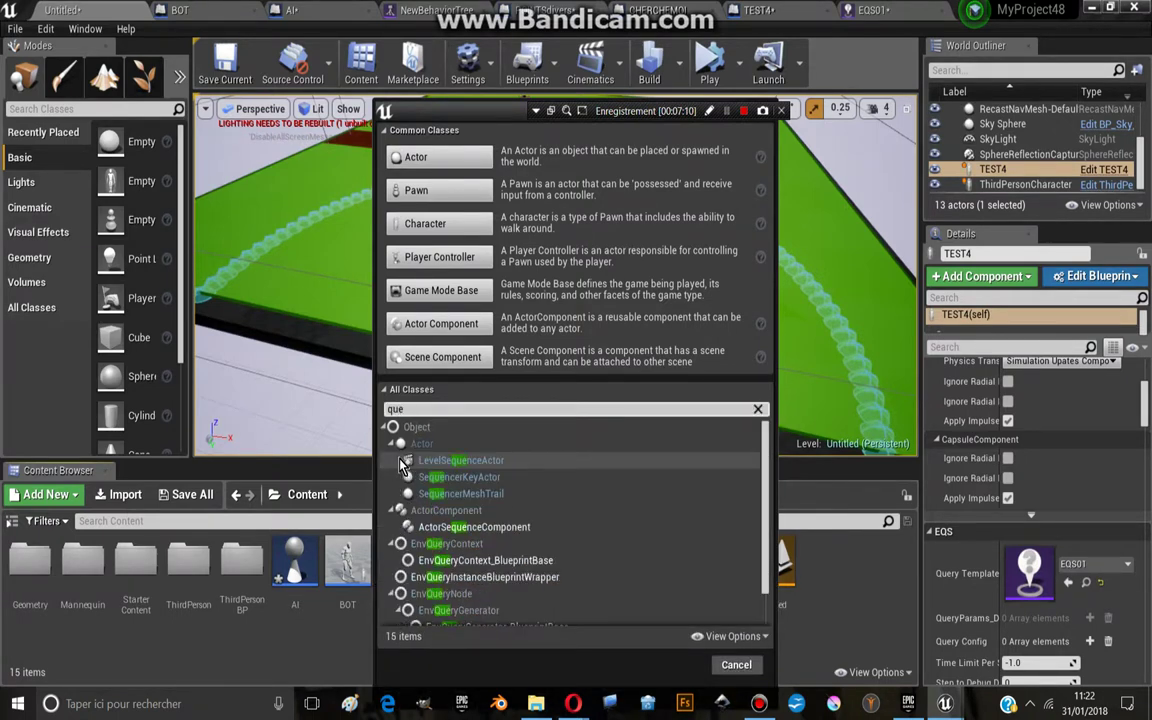
type("ry")
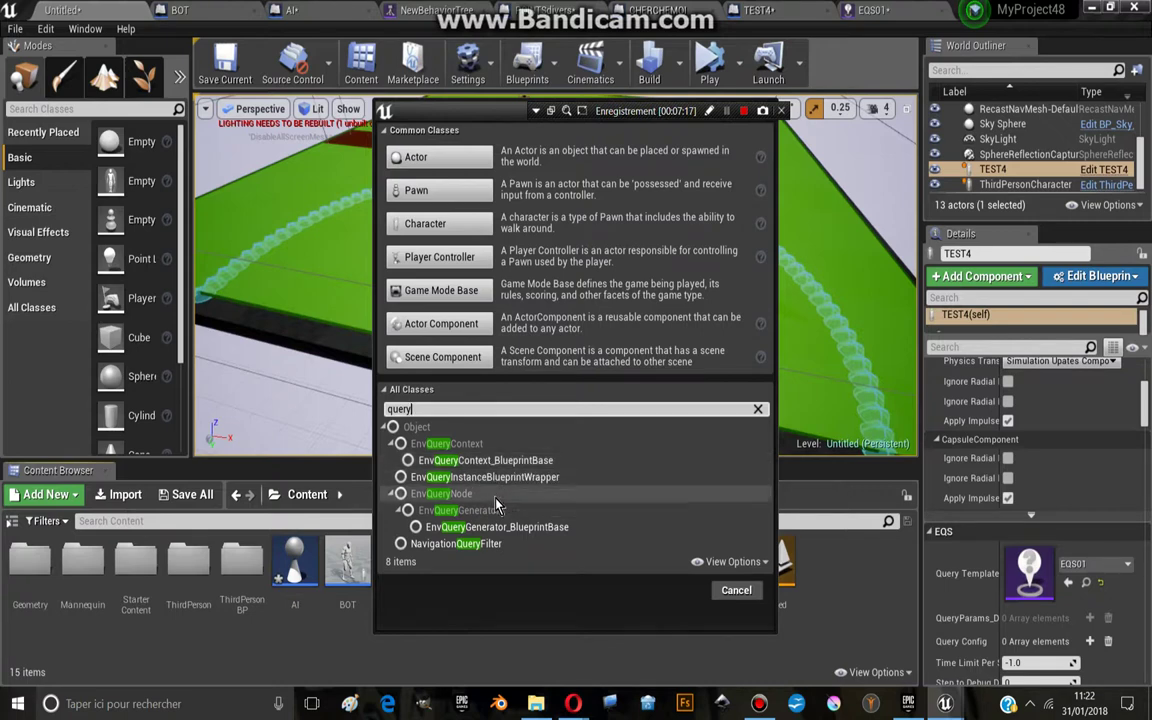
left_click(436, 462)
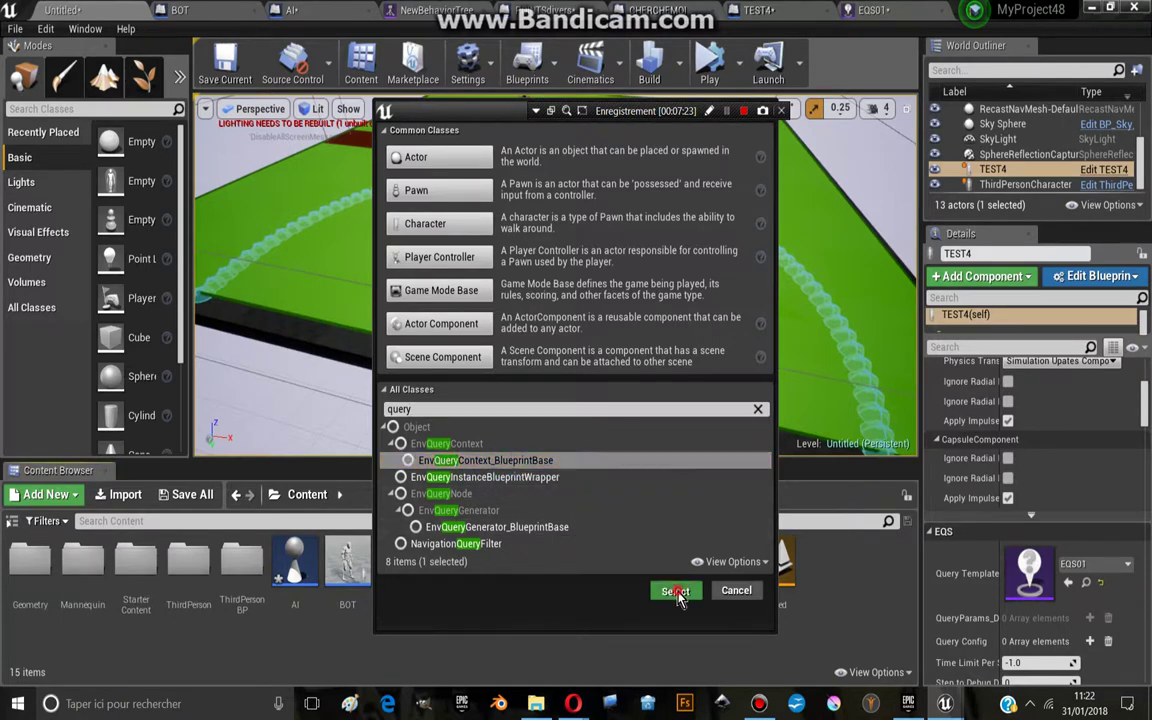
left_click(674, 589)
Step: Name the new blueprint CONTREX and open it for editing
type("Q")
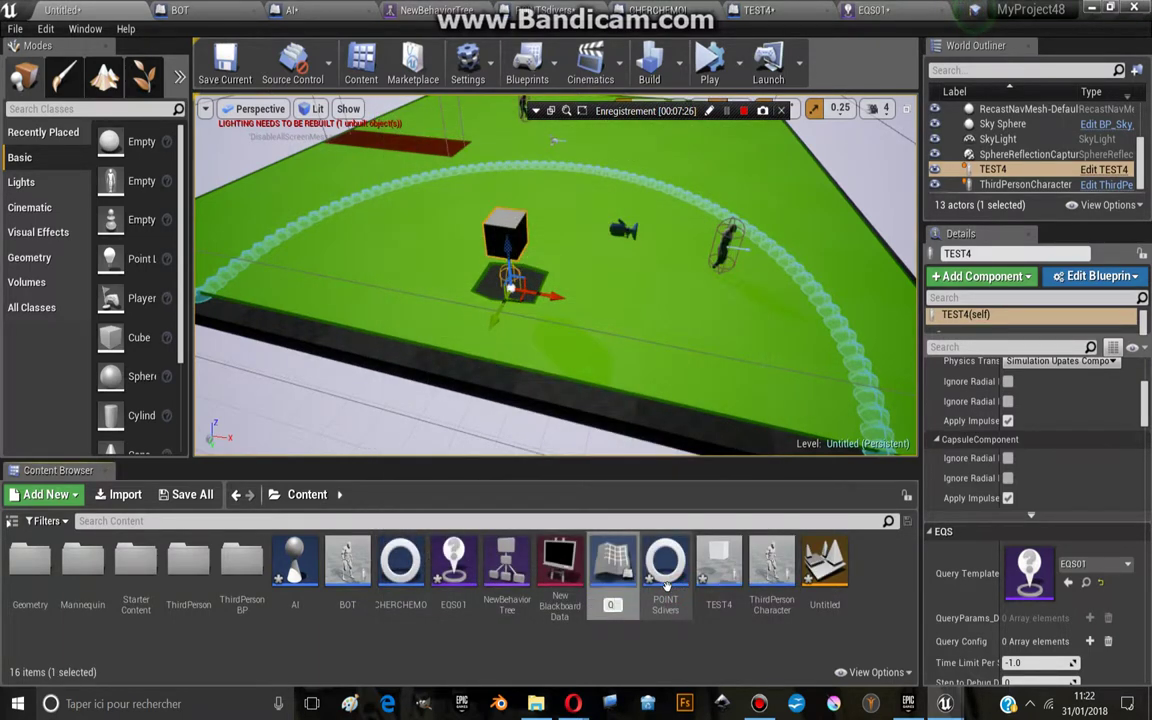
key("BackSpace")
type("CO")
type("NTREX")
key("Return")
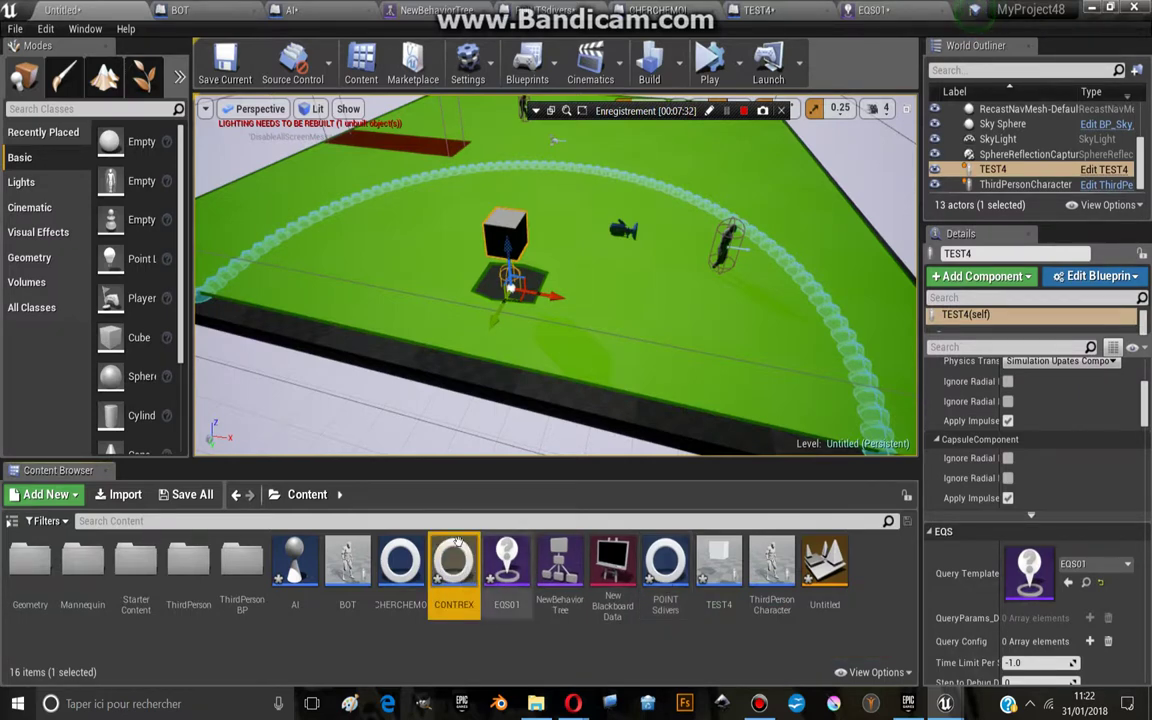
double_click(454, 565)
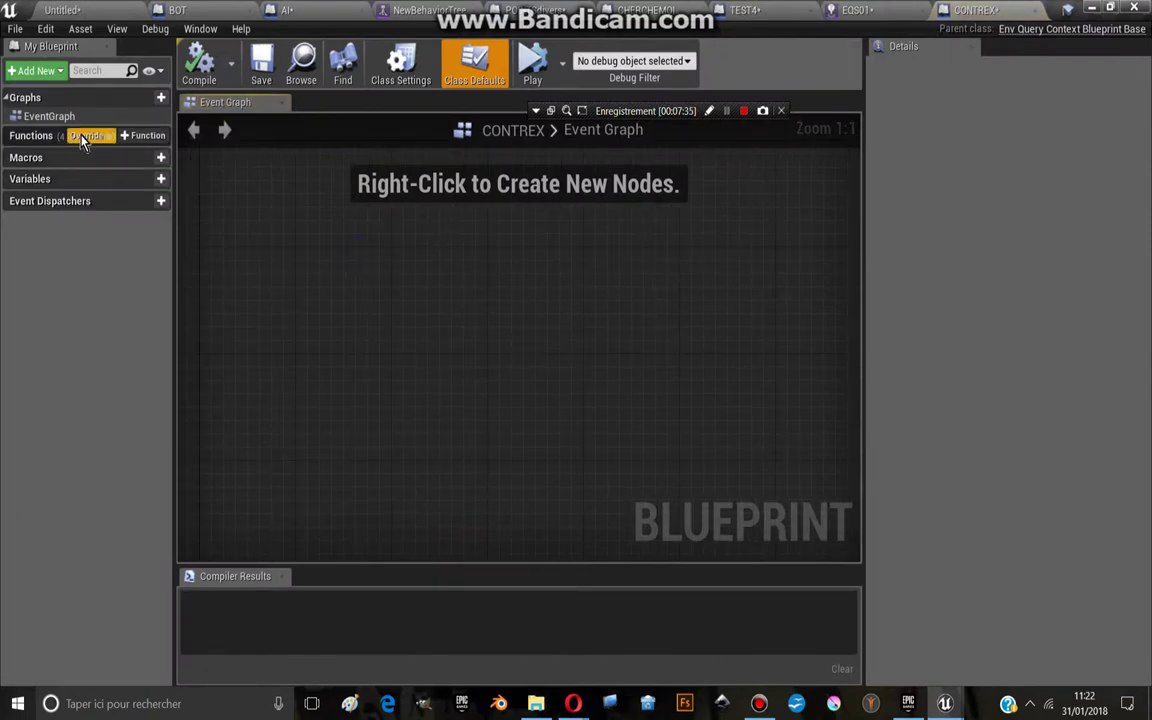
Step: Override Provide Single Actor in CONTREX, spread its entry and Return nodes, and drag from the exec pin
left_click(99, 140)
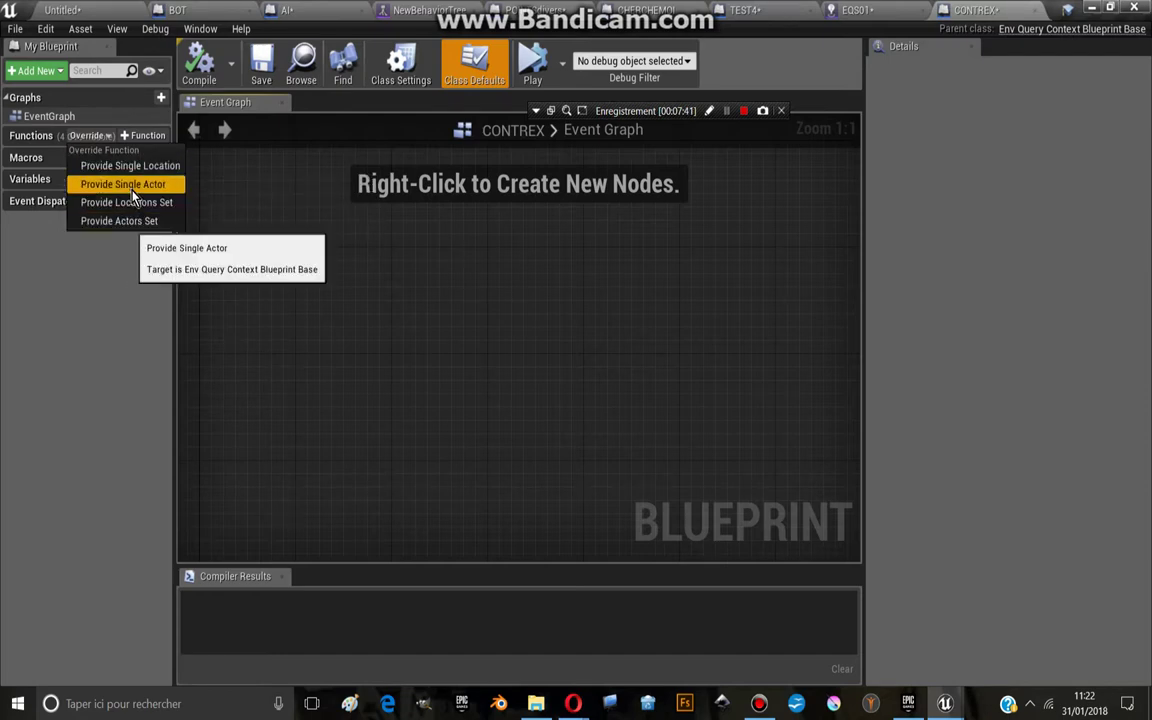
left_click(133, 186)
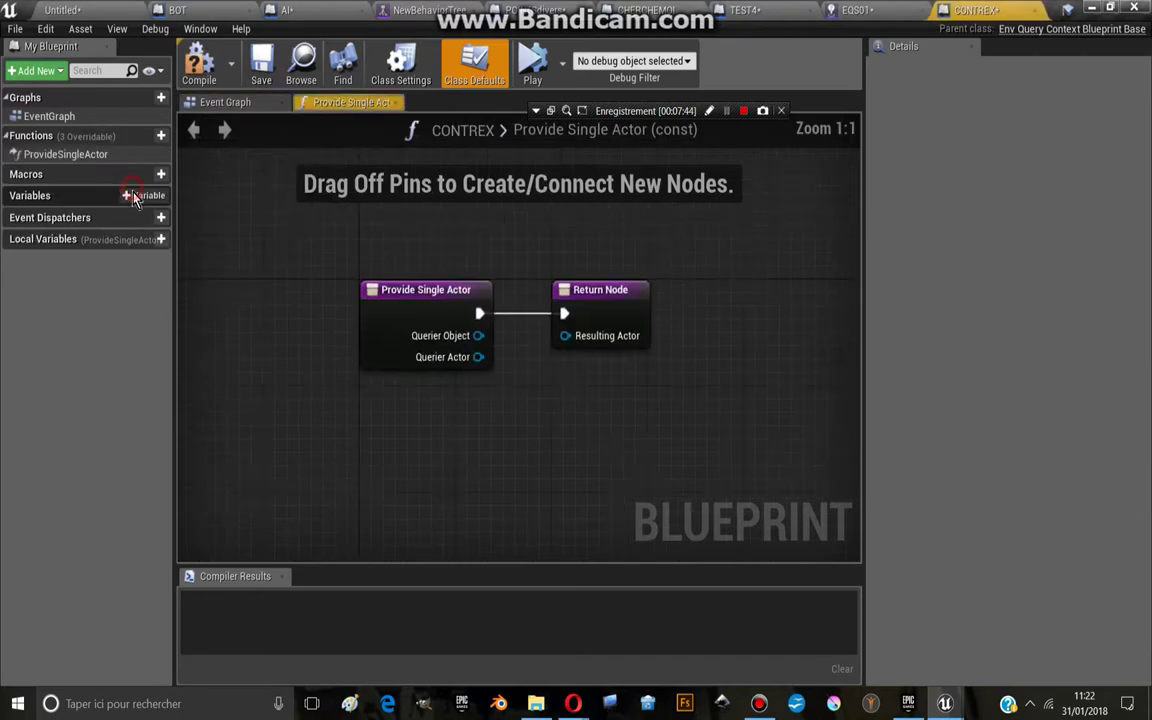
left_click_drag(514, 329, 693, 330)
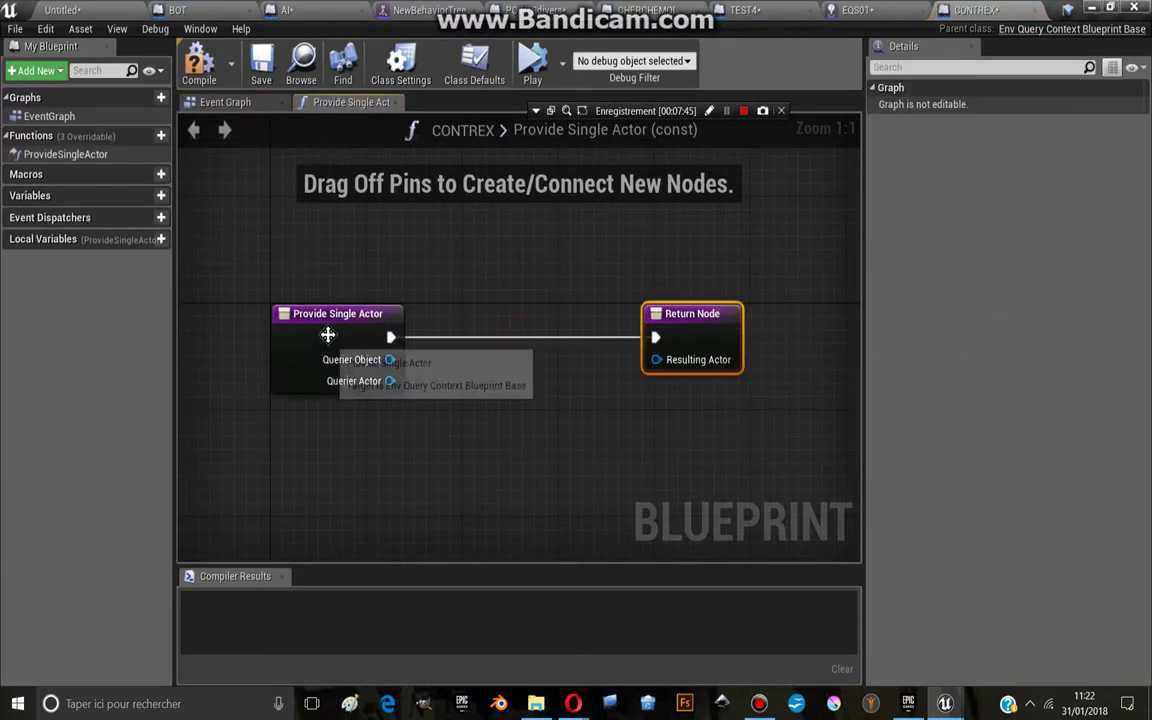
left_click_drag(327, 334, 258, 334)
right_click_drag(391, 337, 531, 293)
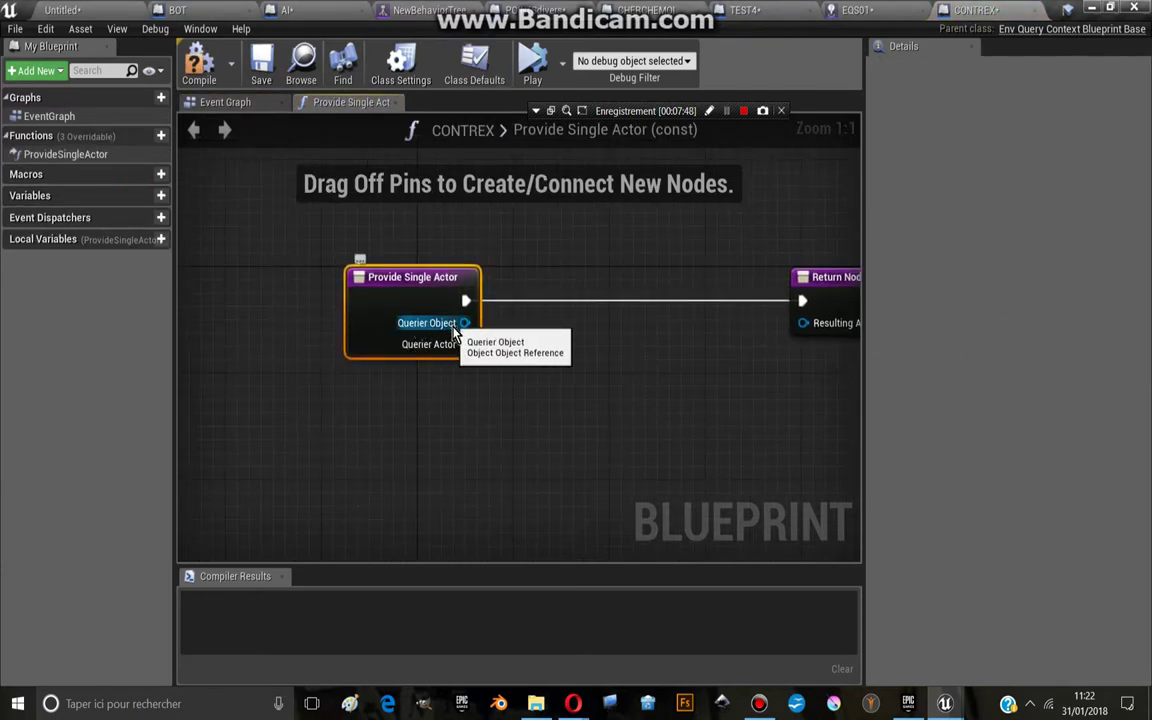
left_click_drag(380, 306, 283, 306)
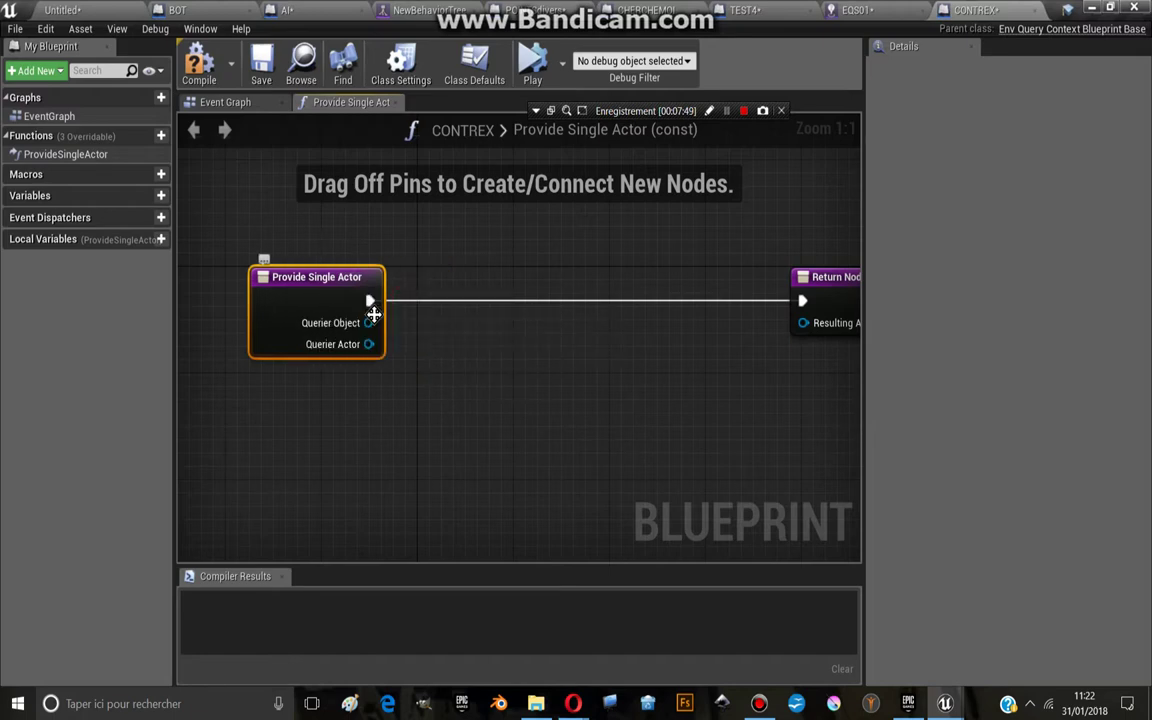
mouse_move(370, 301)
left_mouse_down()
mouse_move(405, 289)
mouse_move(428, 308)
left_mouse_up()
Step: Insert a Cast To ThirdPersonCharacter node and wire its result into Resulting Actor
type("cast")
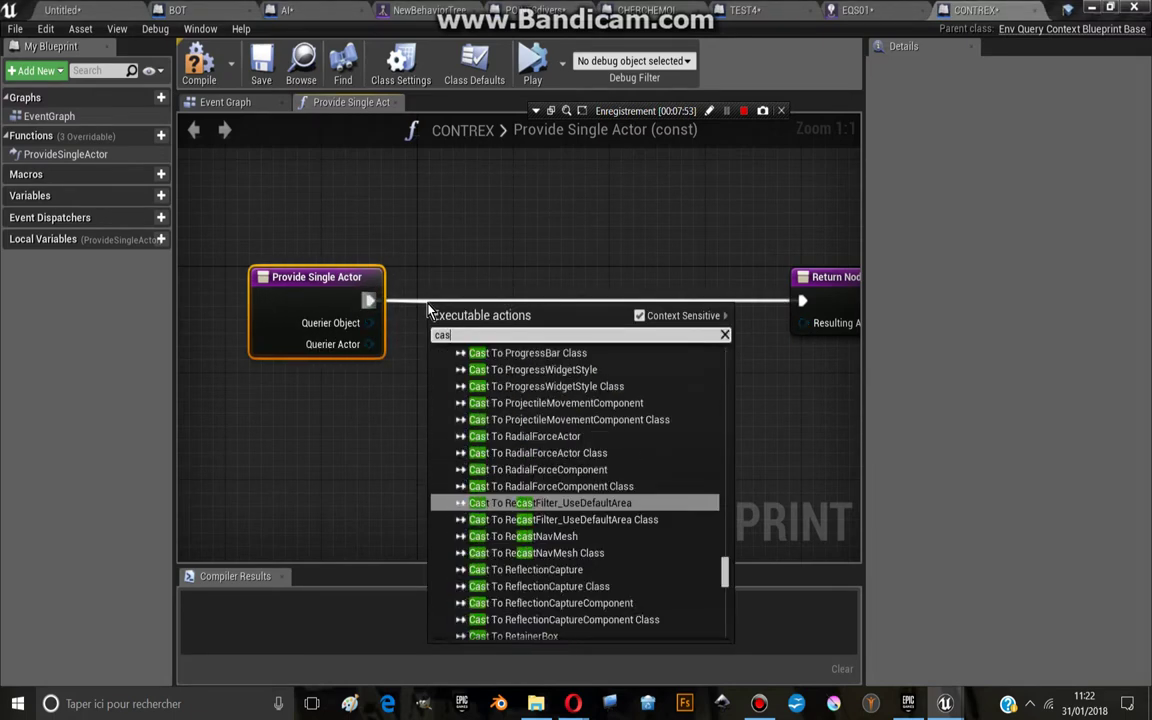
type("to")
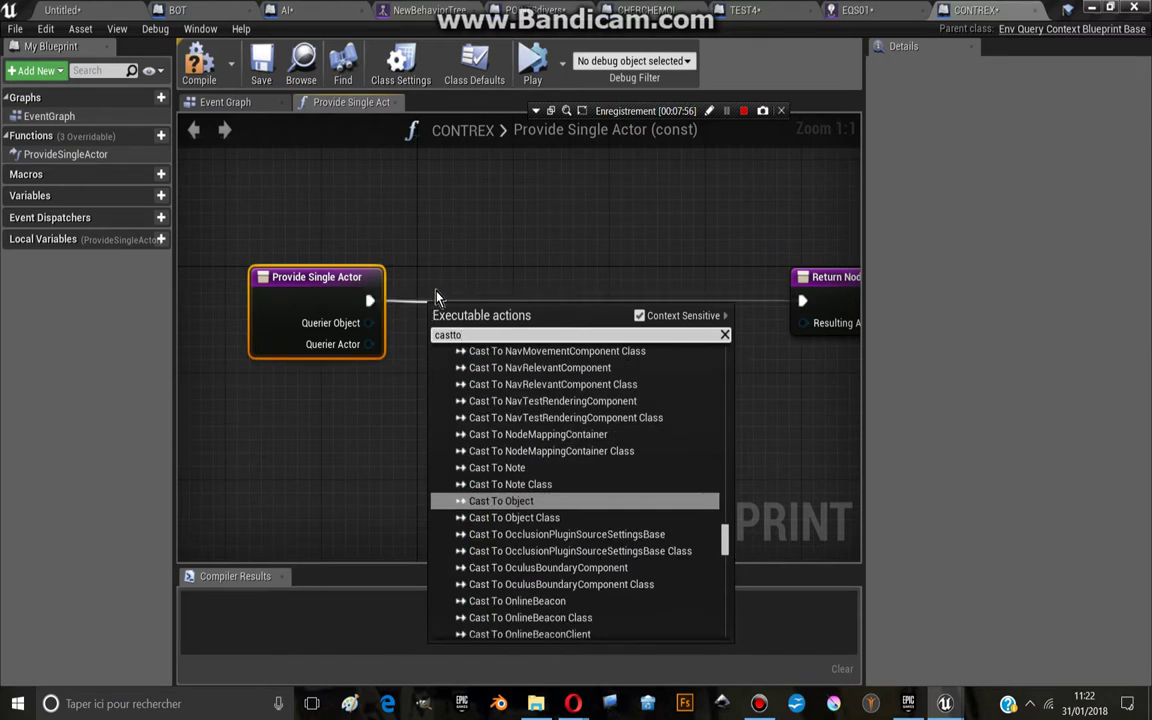
type("thi")
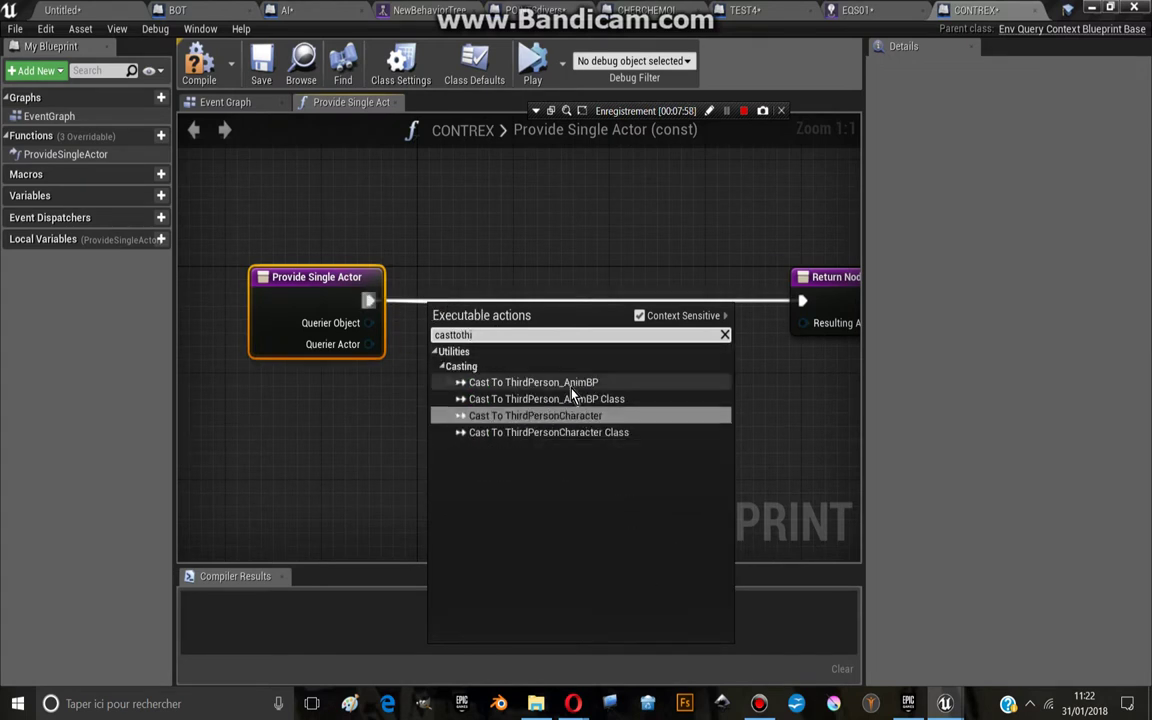
left_click(591, 415)
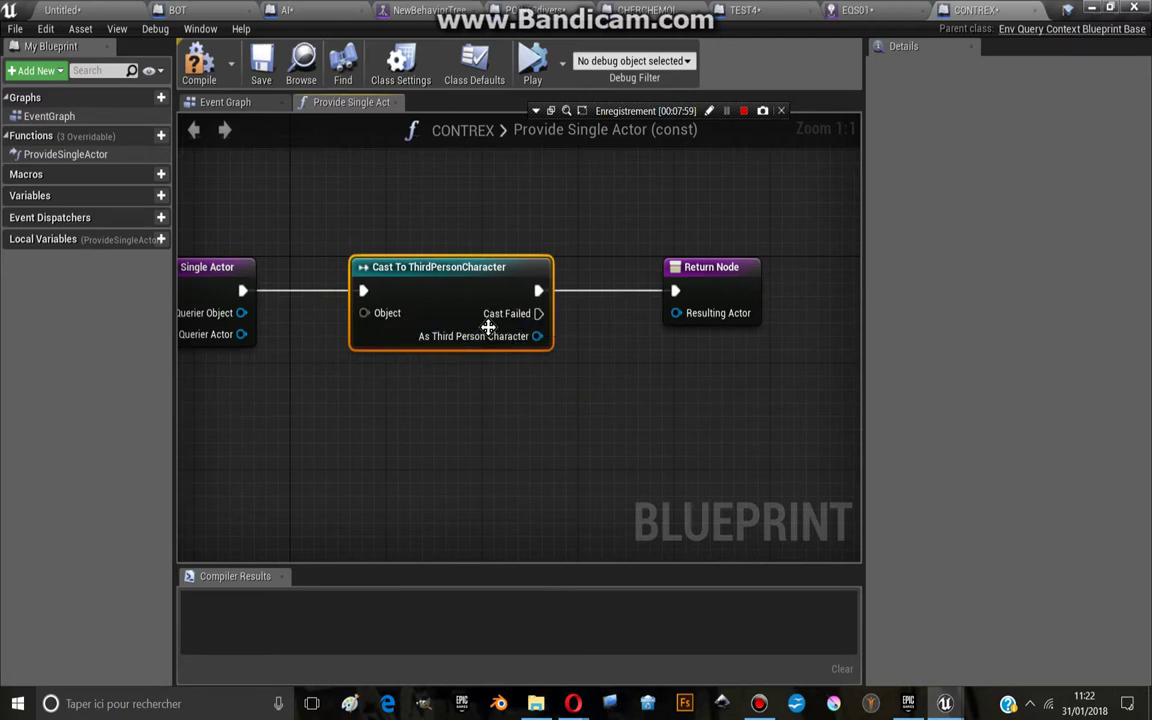
right_click_drag(505, 318, 428, 321)
mouse_move(459, 338)
left_mouse_down()
mouse_move(490, 380)
mouse_move(607, 320)
left_mouse_up()
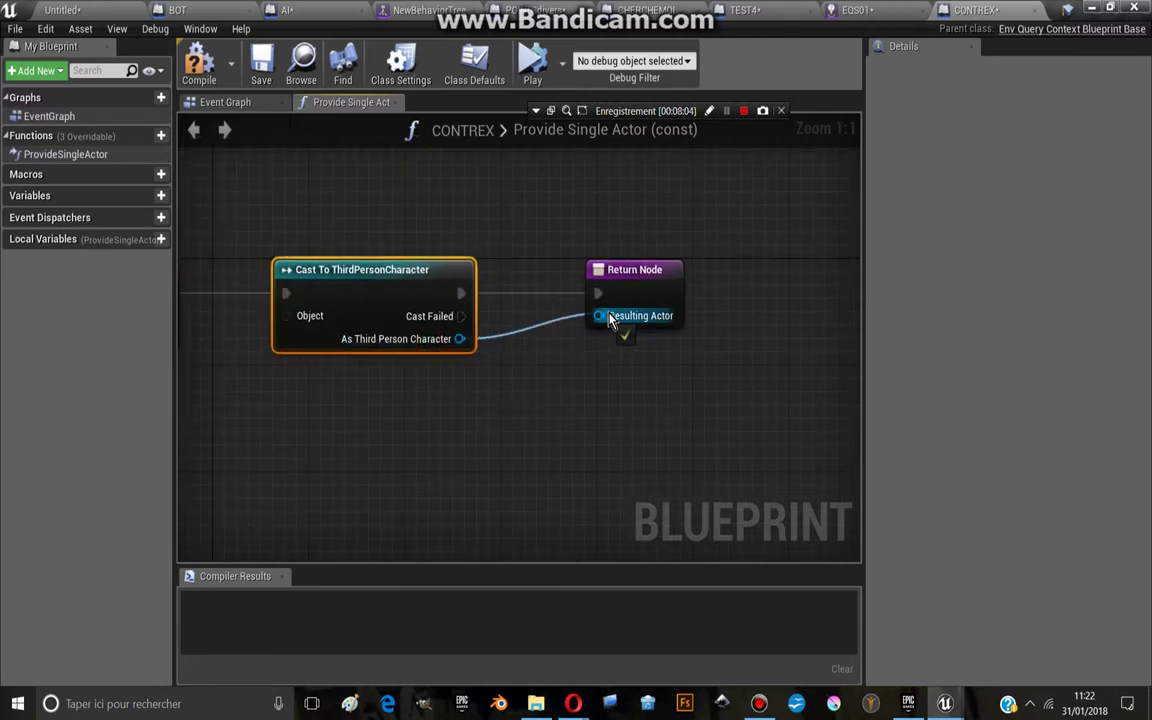
right_click_drag(298, 340, 448, 309)
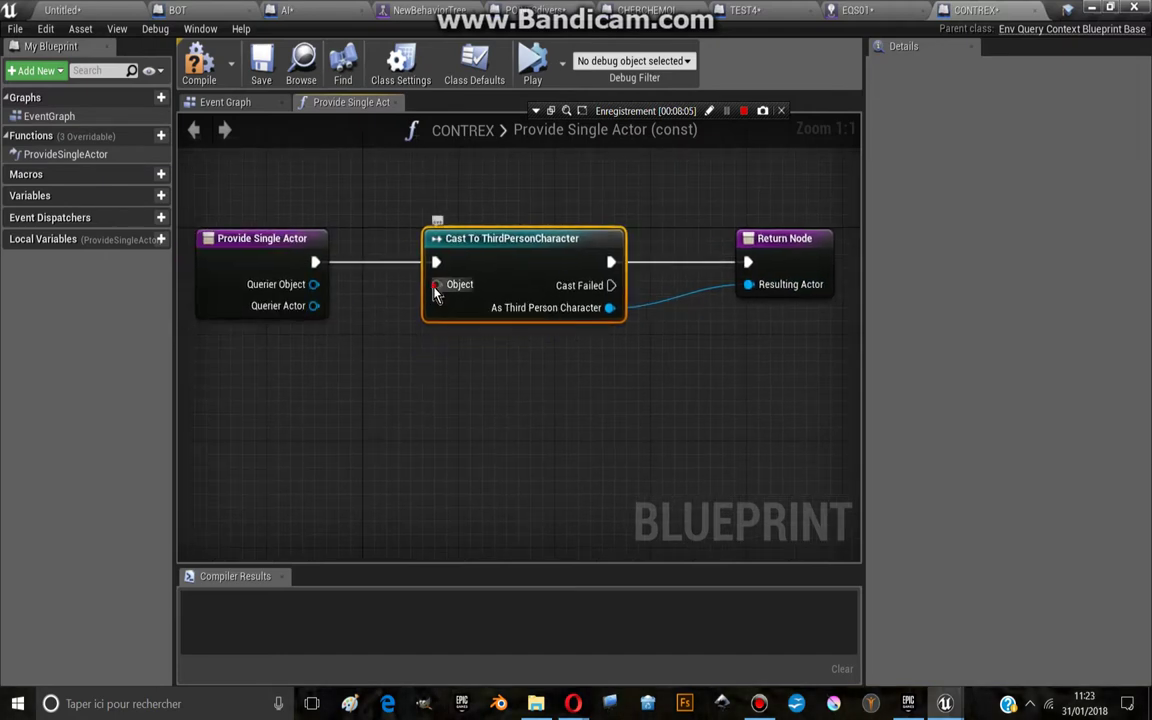
Step: Feed Get Player Pawn into the cast's Object input, compile CONTREX, and return to the level
left_click_drag(437, 284, 367, 421)
type("getp")
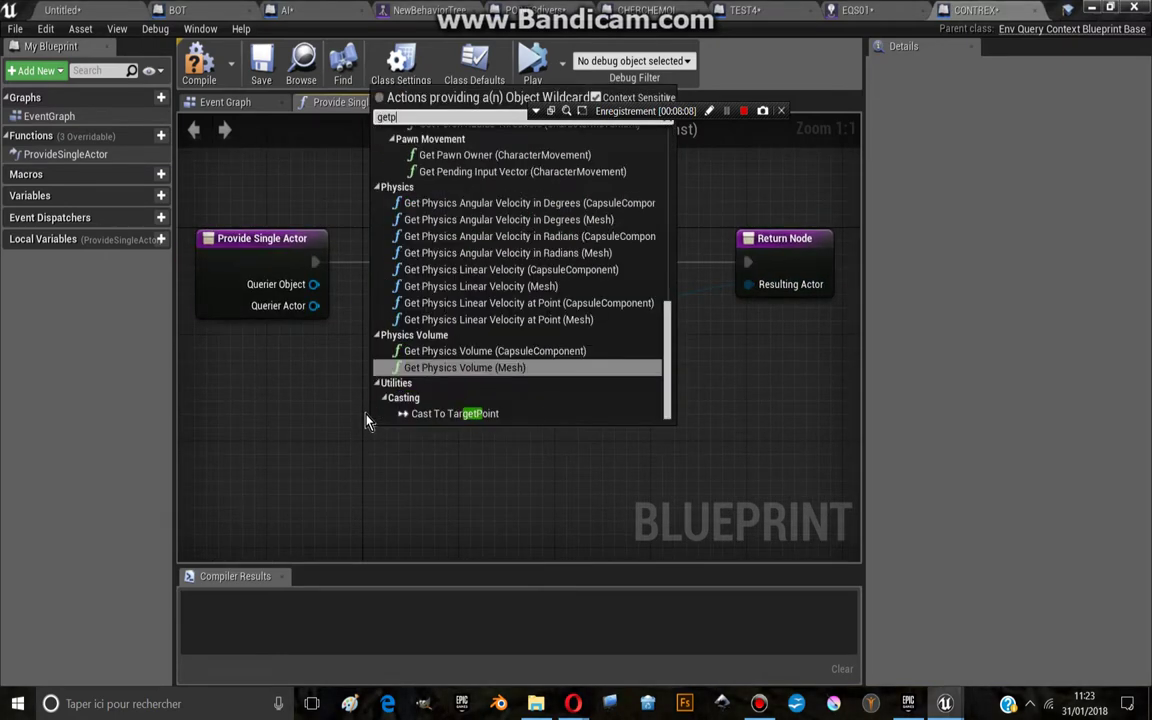
type("layer")
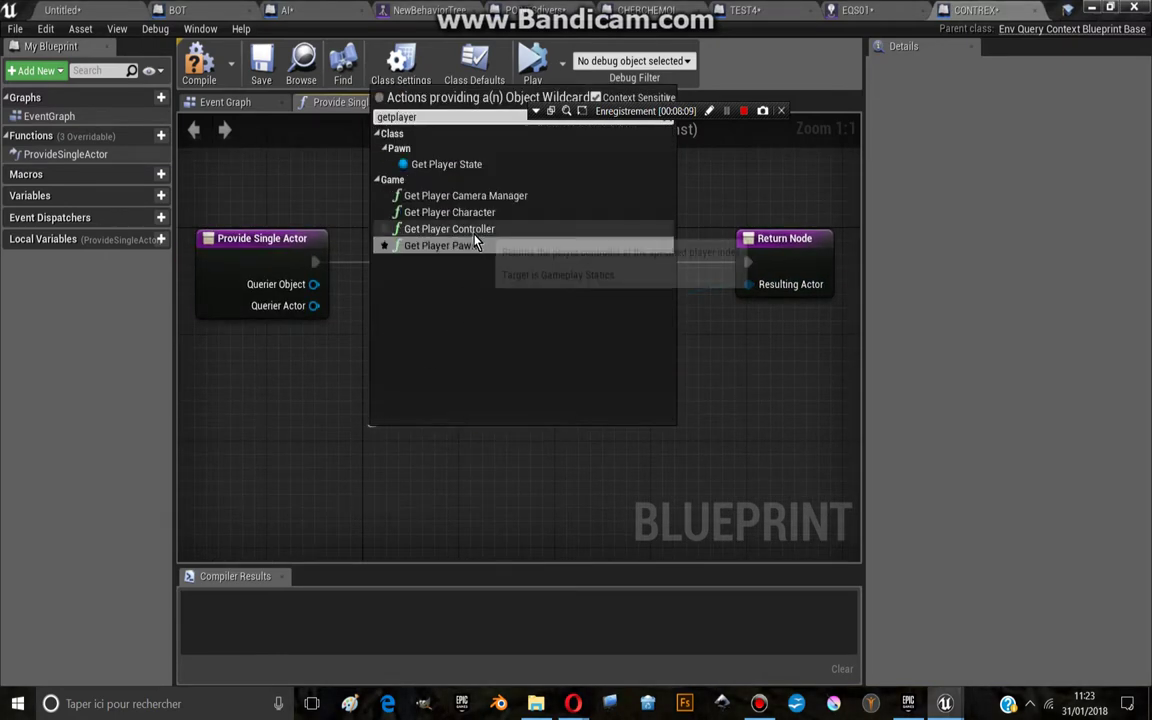
left_click(425, 246)
left_click(200, 70)
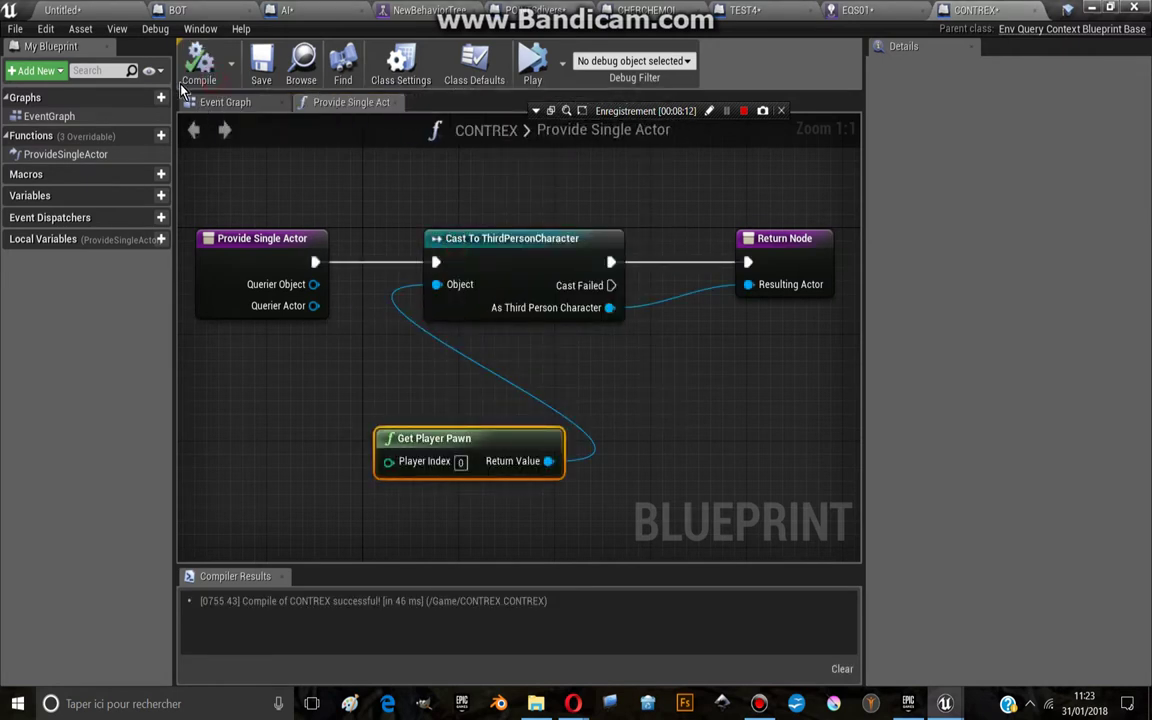
scroll(450, 260, "down", 1)
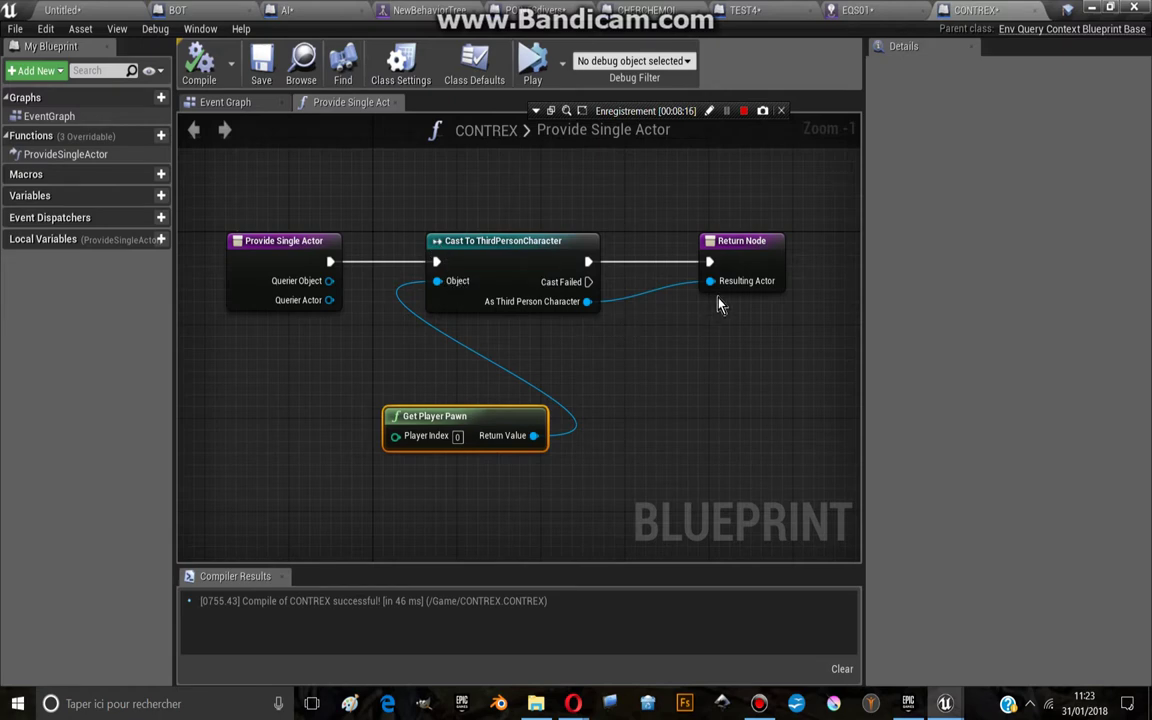
left_click_drag(433, 412, 454, 342)
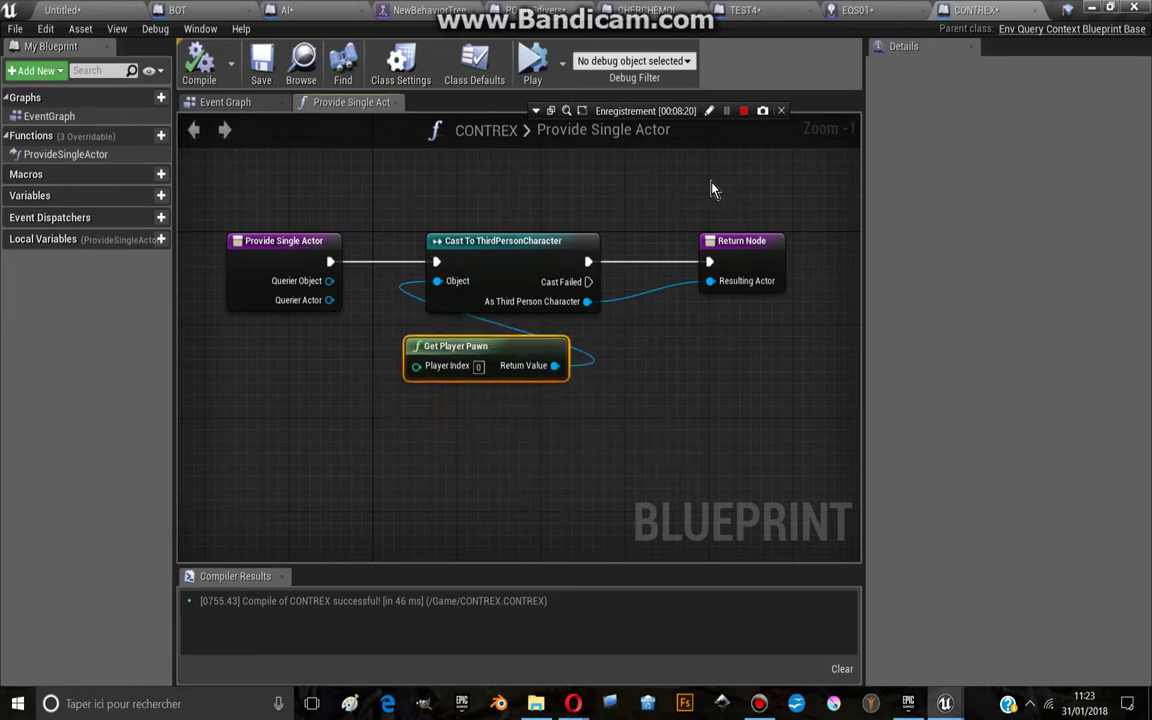
left_click(113, 12)
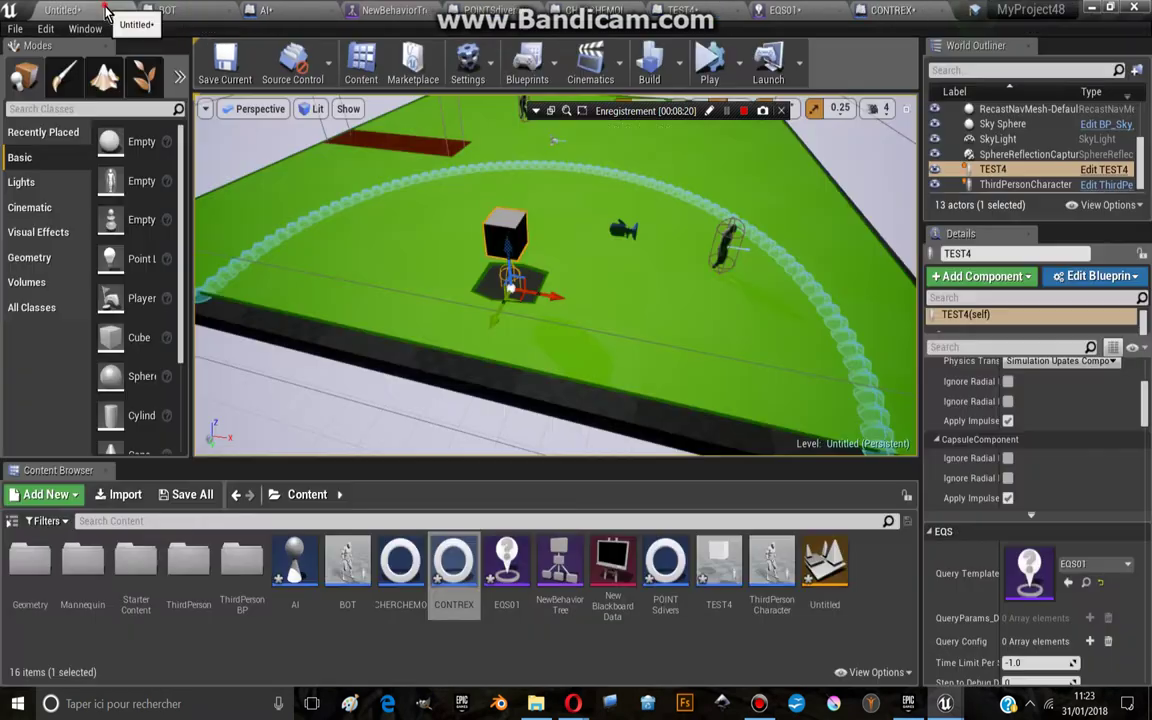
Step: Check that EQS01's circle centres on EnvQueryContext_Querier with 1000.0 radius, then select BOT in the level
double_click(508, 565)
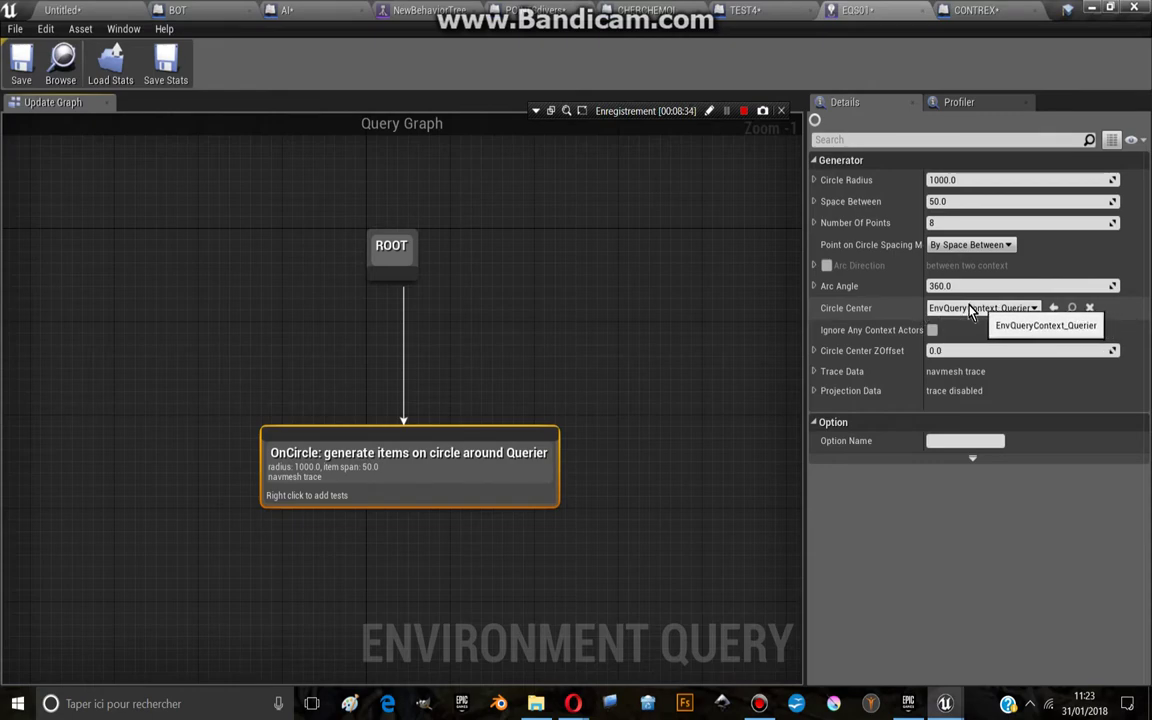
left_click(100, 11)
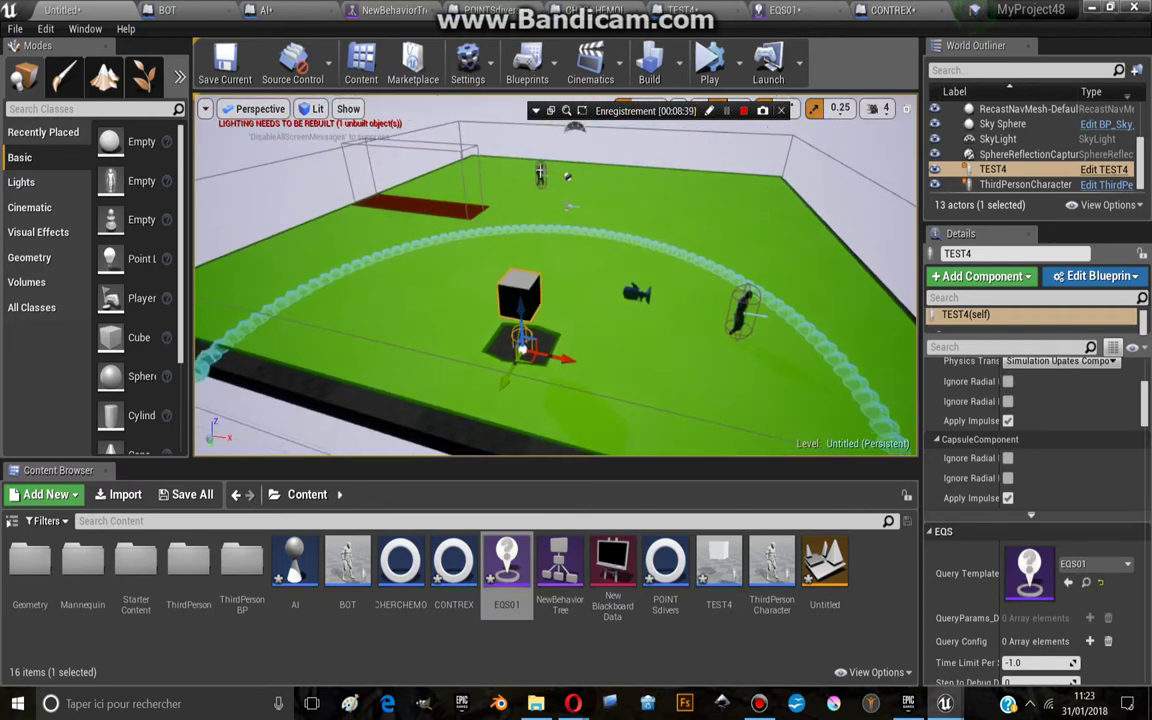
left_click(540, 174)
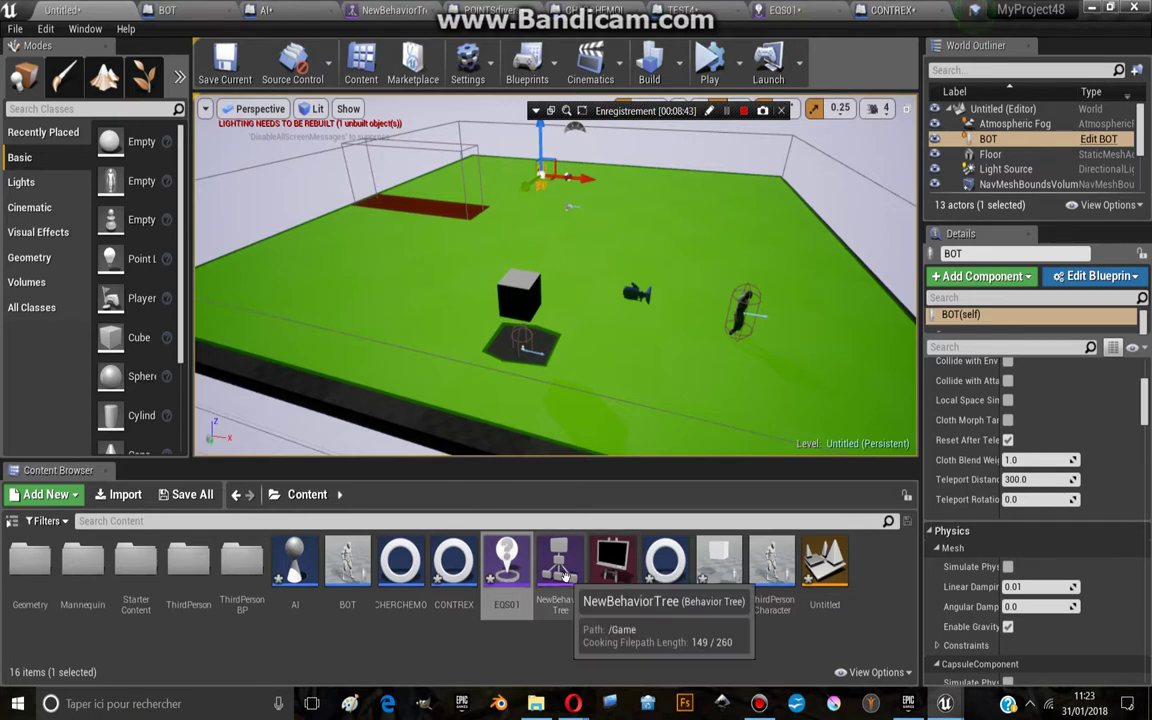
Step: Reopen EQS01 and attach a Trace test (to Querier on Visibility) to the OnCircle generator
double_click(506, 562)
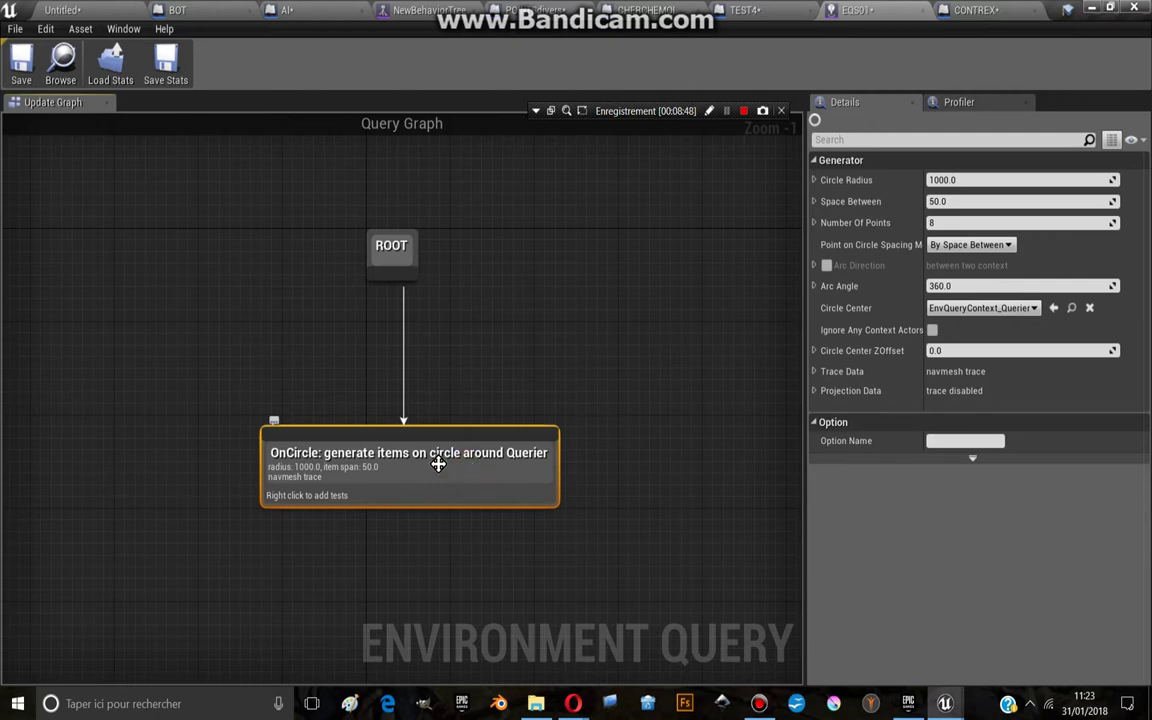
left_click_drag(340, 462, 391, 452)
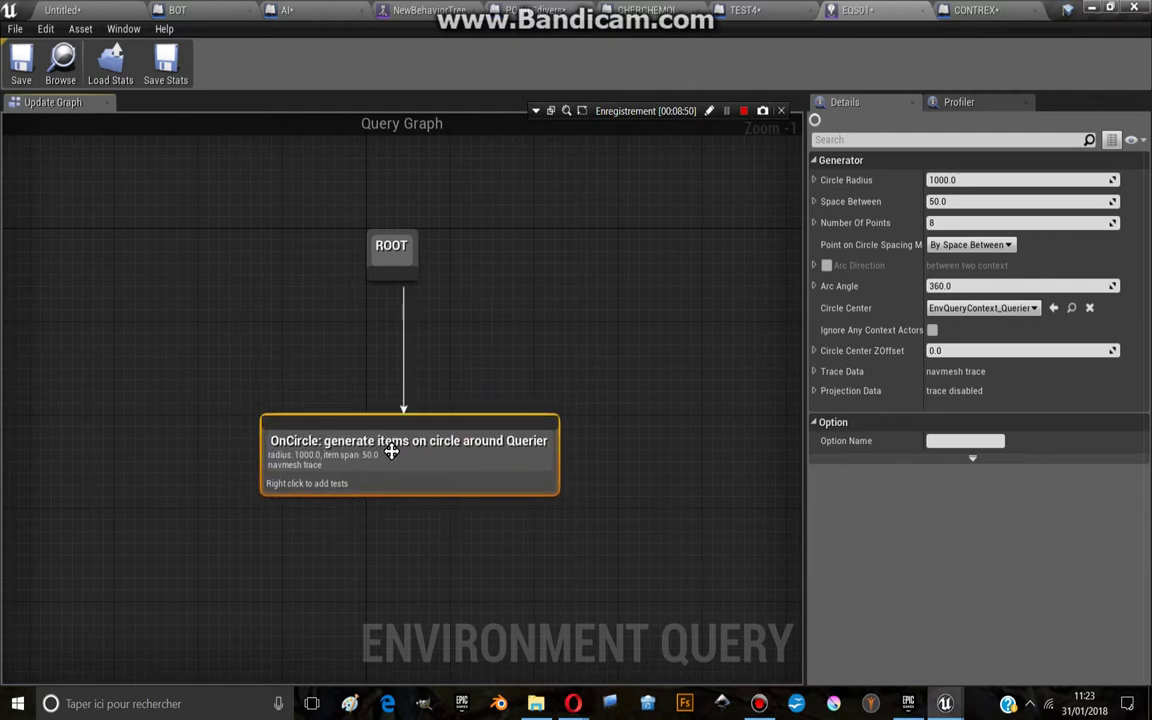
left_click_drag(395, 287, 340, 311)
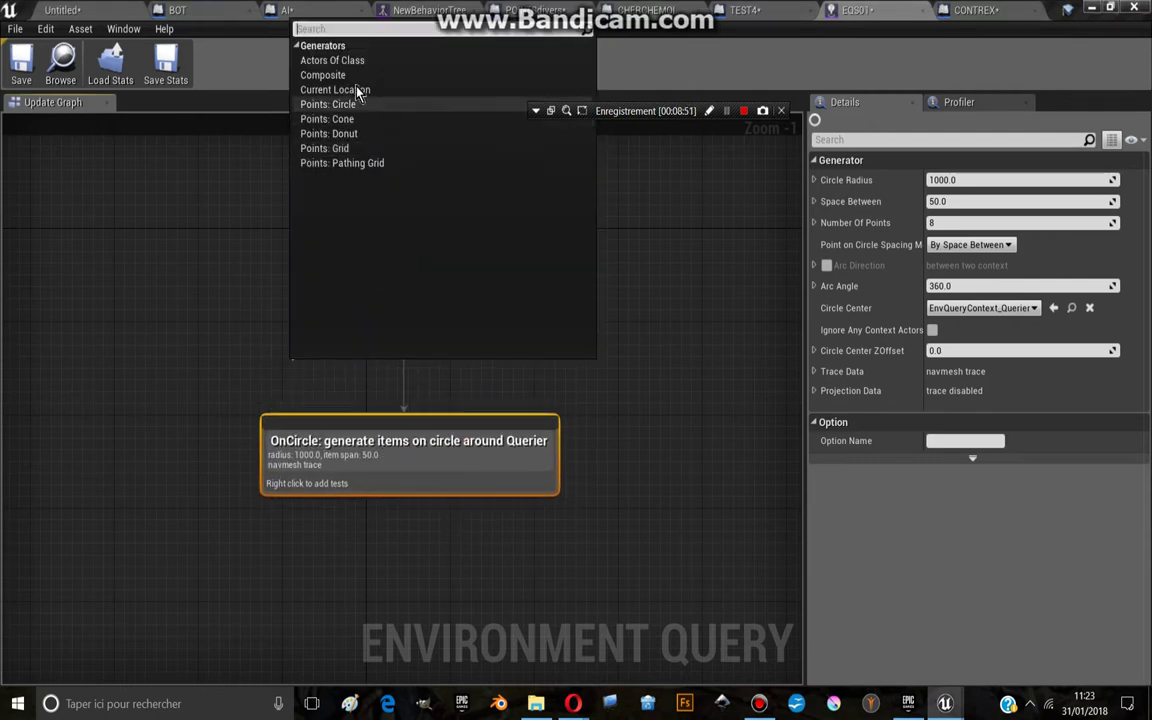
left_click(222, 240)
left_click(361, 459)
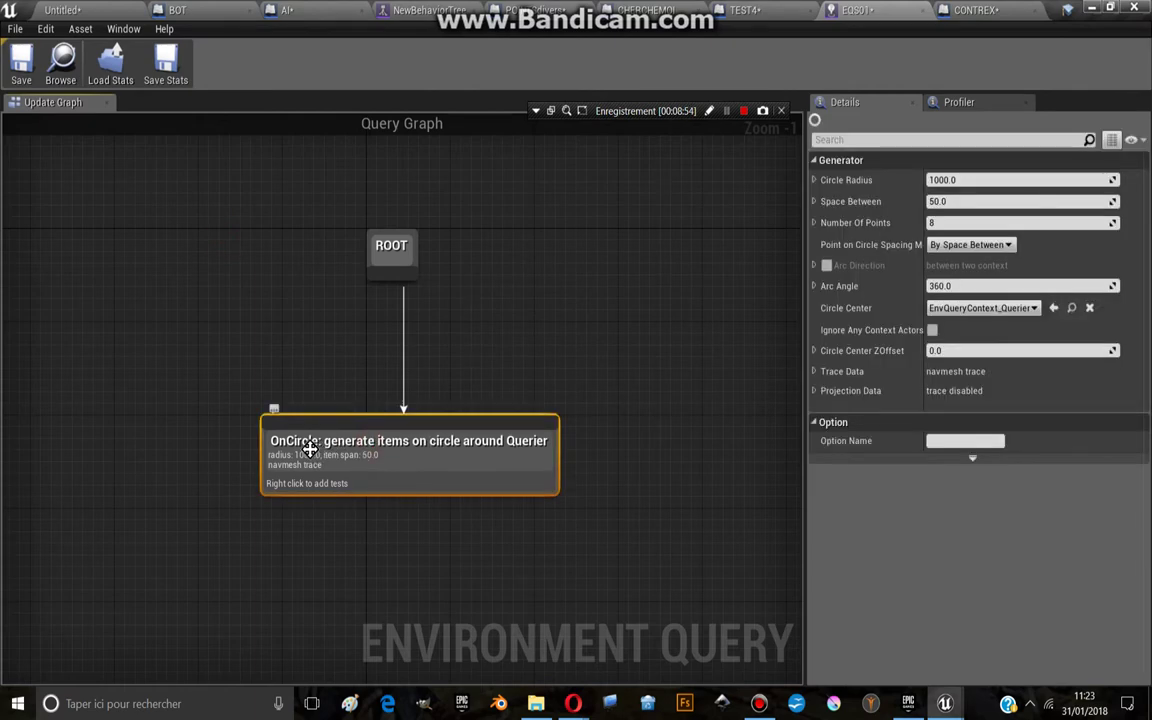
right_click(405, 462)
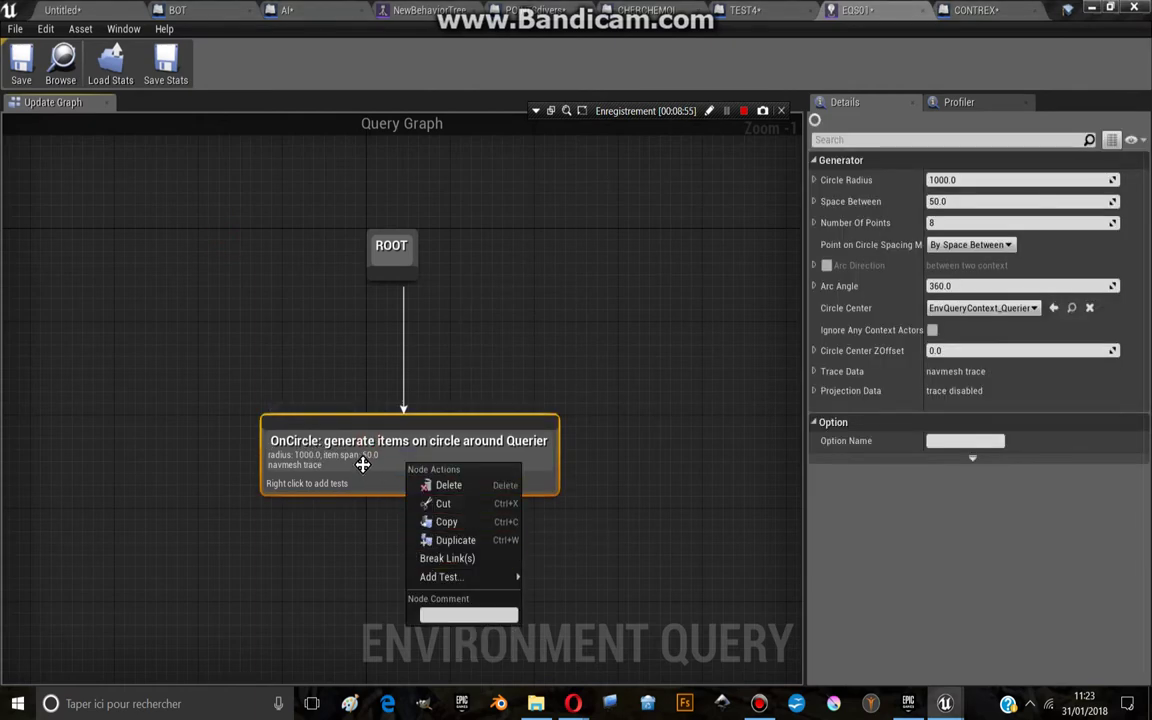
mouse_move(450, 576)
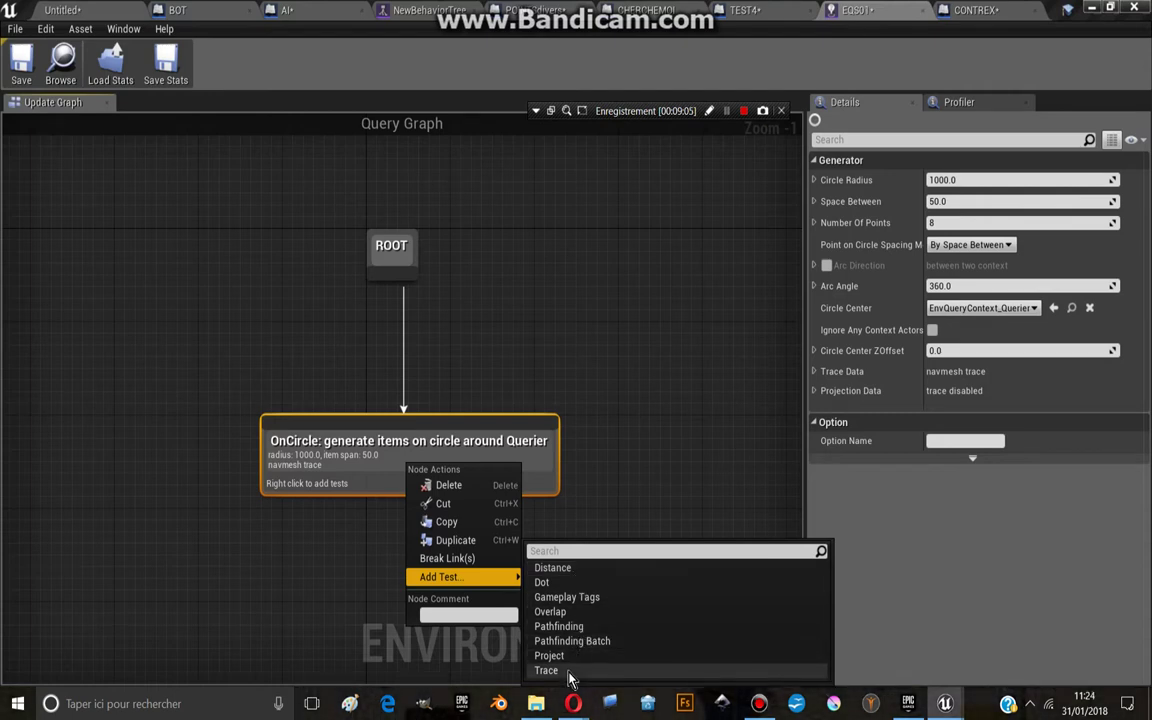
left_click(550, 670)
Step: Inspect the Trace test's Trace Data: a Visibility line trace against EnvQueryContext_Querier
left_click(435, 506)
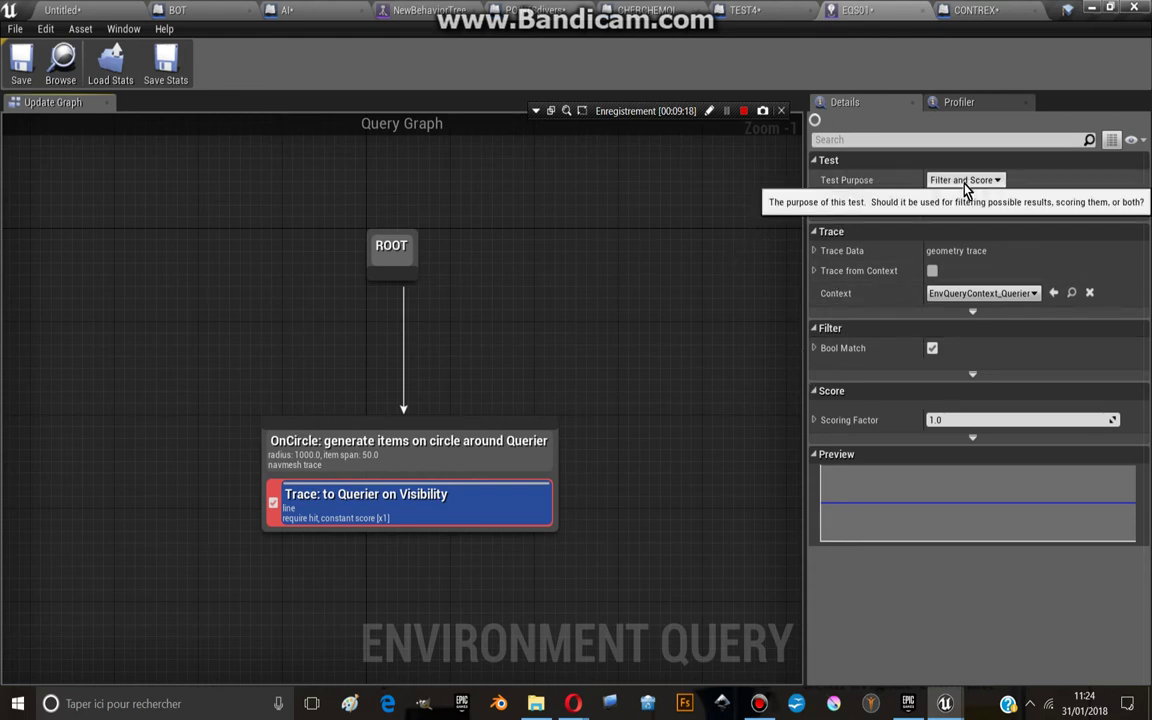
left_click(815, 252)
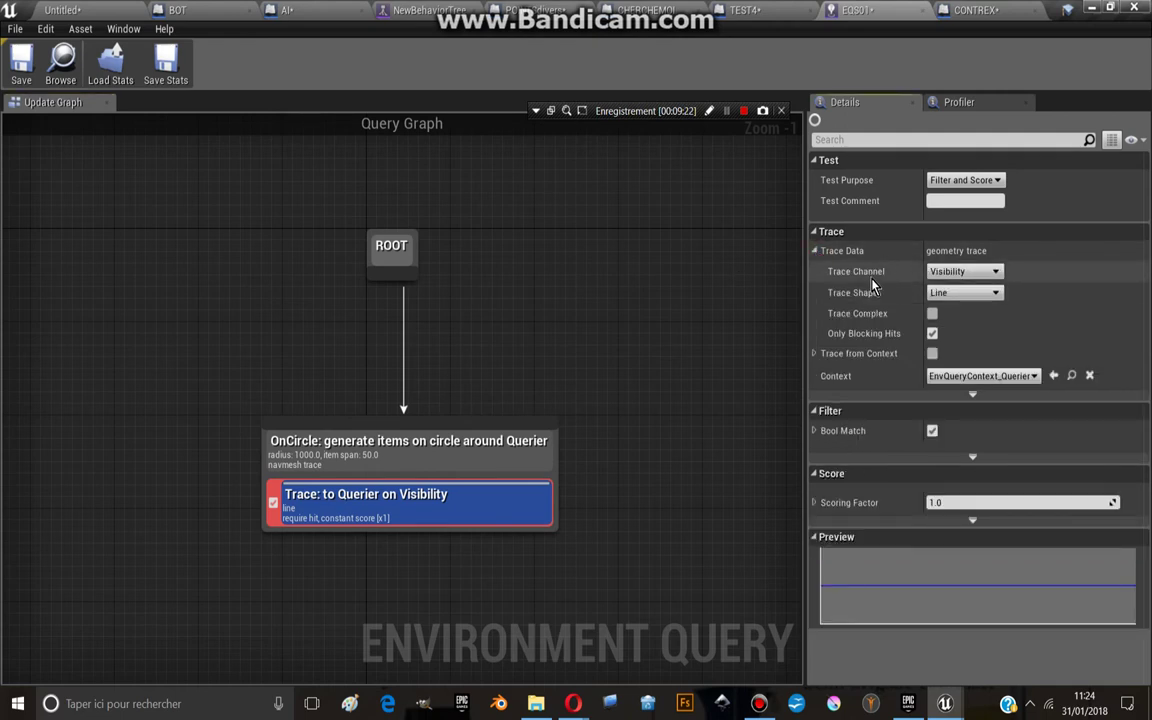
left_click(815, 253)
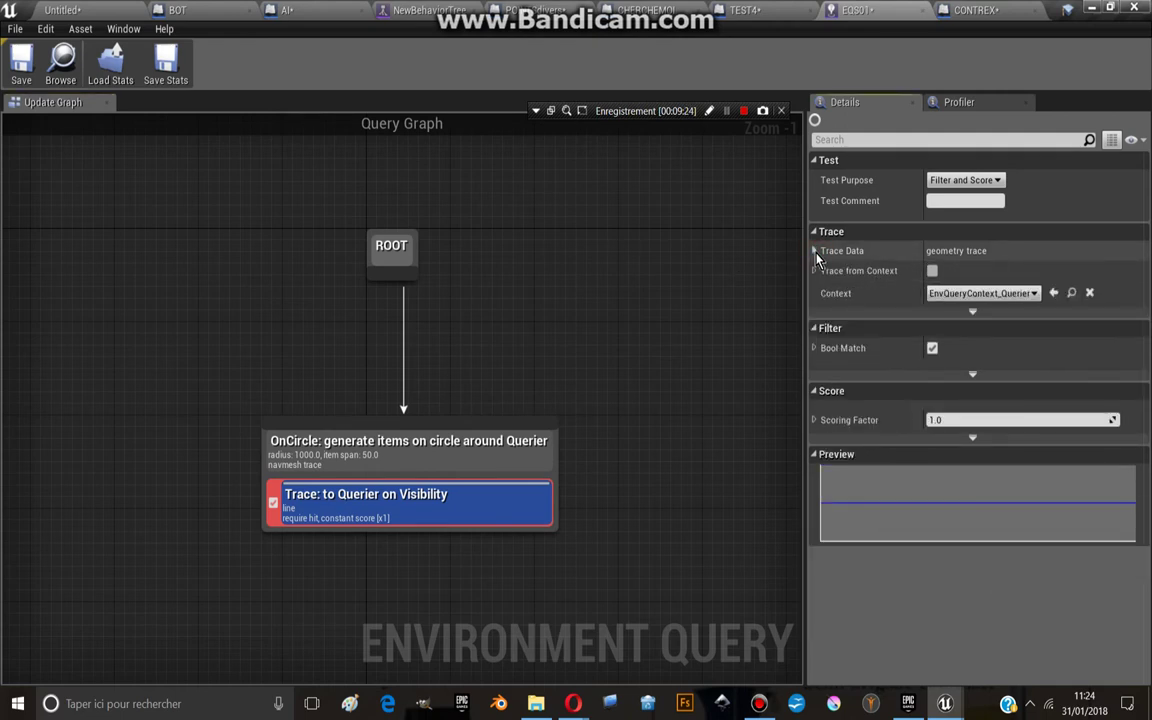